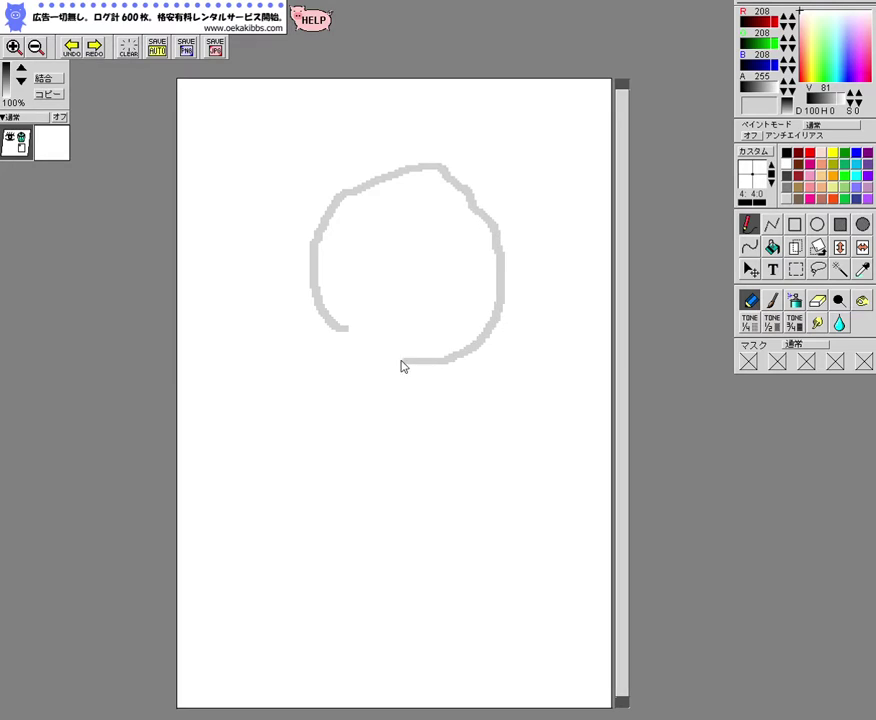
# Sketch the face's centre line, jaw and back of the neck around the head circle in light grey
pyautogui.moveTo(400, 172)
pyautogui.mouseDown()
pyautogui.moveTo(463, 325)
pyautogui.moveTo(477, 407)
pyautogui.moveTo(467, 467)
pyautogui.mouseUp()
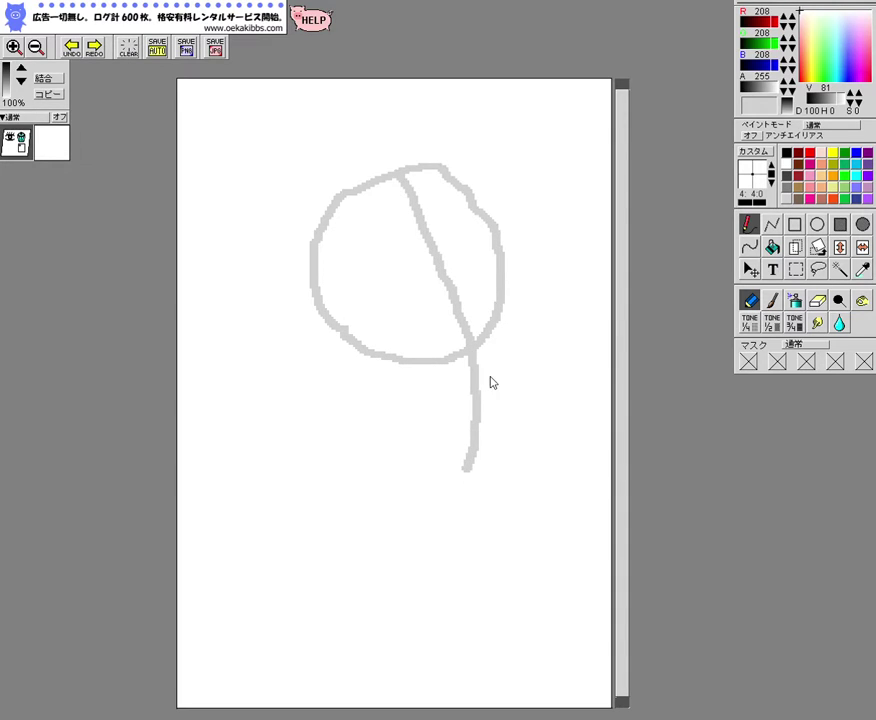
pyautogui.moveTo(492, 347)
pyautogui.mouseDown()
pyautogui.moveTo(478, 450)
pyautogui.moveTo(465, 464)
pyautogui.moveTo(383, 448)
pyautogui.moveTo(352, 482)
pyautogui.moveTo(349, 557)
pyautogui.mouseUp()
pyautogui.moveTo(344, 333)
pyautogui.mouseDown()
pyautogui.moveTo(313, 371)
pyautogui.moveTo(334, 484)
pyautogui.mouseUp()
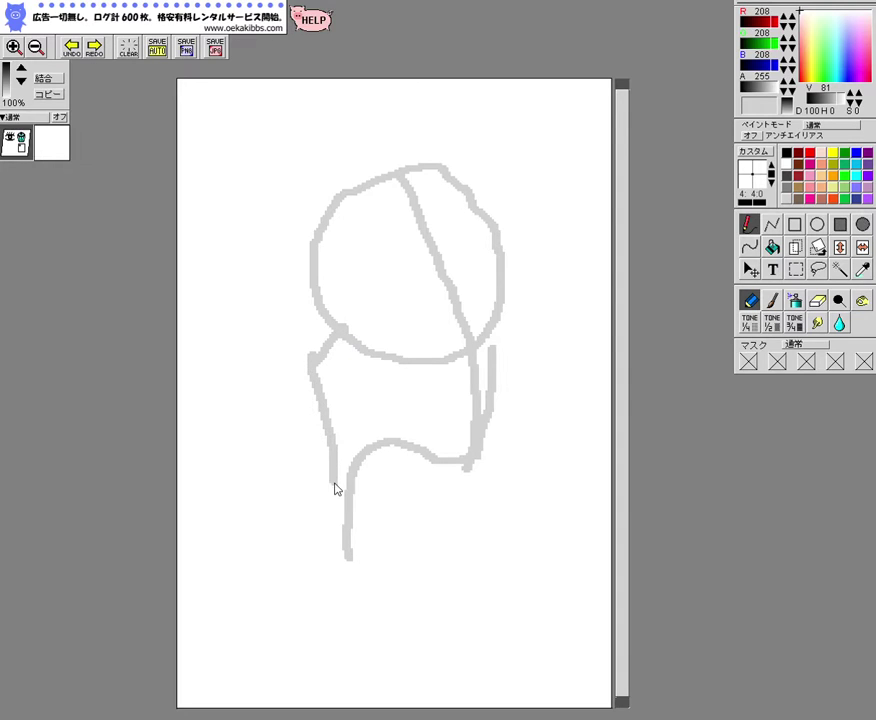
# Rough in the fist and the open hand near the canvas's lower edge, with guide lines running down from the neck and chin
pyautogui.moveTo(293, 357)
pyautogui.mouseDown()
pyautogui.moveTo(328, 455)
pyautogui.moveTo(303, 572)
pyautogui.mouseUp()
pyautogui.moveTo(250, 586)
pyautogui.mouseDown()
pyautogui.moveTo(307, 573)
pyautogui.moveTo(342, 585)
pyautogui.moveTo(338, 628)
pyautogui.moveTo(292, 605)
pyautogui.moveTo(354, 542)
pyautogui.moveTo(352, 578)
pyautogui.moveTo(393, 551)
pyautogui.moveTo(407, 579)
pyautogui.moveTo(383, 594)
pyautogui.moveTo(436, 581)
pyautogui.moveTo(356, 641)
pyautogui.moveTo(326, 639)
pyautogui.moveTo(287, 618)
pyautogui.moveTo(282, 583)
pyautogui.moveTo(311, 705)
pyautogui.mouseUp()
pyautogui.moveTo(290, 645); pyautogui.dragTo(383, 676)
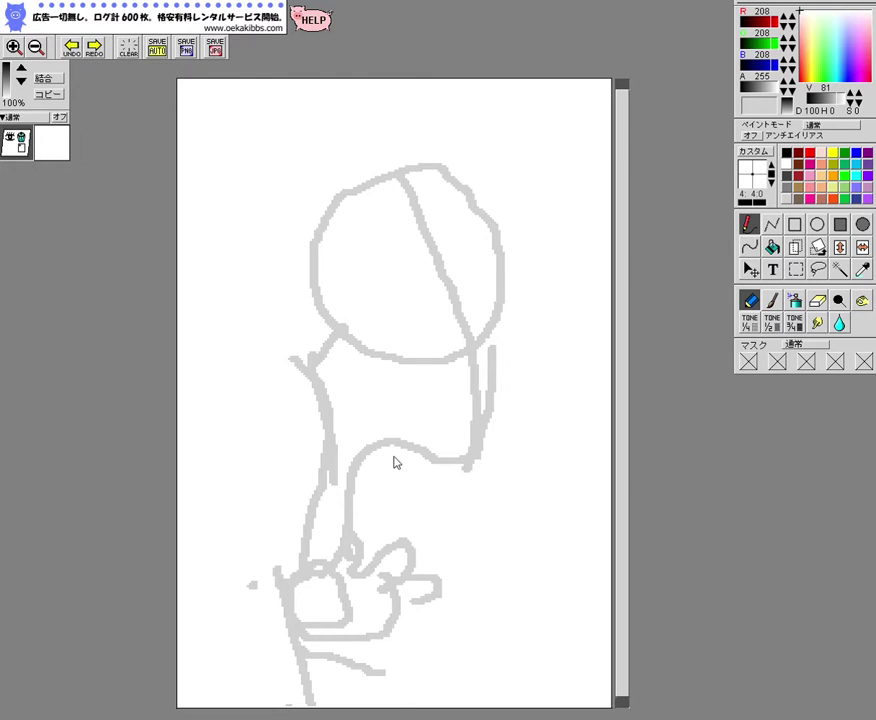
pyautogui.moveTo(386, 447)
pyautogui.mouseDown()
pyautogui.moveTo(377, 481)
pyautogui.moveTo(393, 491)
pyautogui.moveTo(412, 594)
pyautogui.moveTo(408, 675)
pyautogui.moveTo(389, 701)
pyautogui.mouseUp()
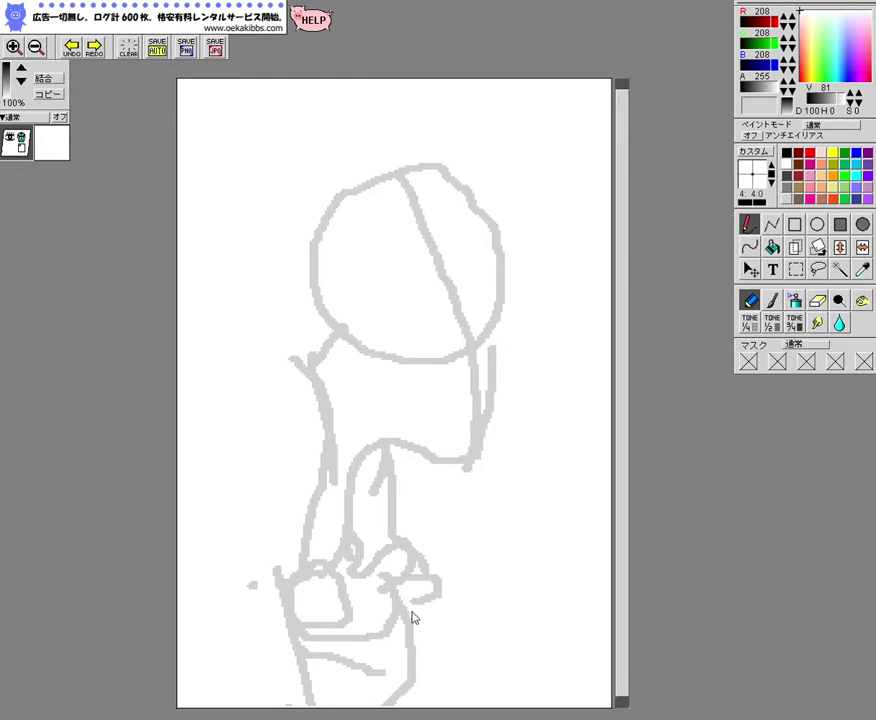
pyautogui.moveTo(408, 608)
pyautogui.mouseDown()
pyautogui.moveTo(448, 597)
pyautogui.moveTo(413, 672)
pyautogui.moveTo(475, 677)
pyautogui.moveTo(498, 651)
pyautogui.moveTo(461, 628)
pyautogui.moveTo(441, 657)
pyautogui.moveTo(498, 682)
pyautogui.moveTo(520, 657)
pyautogui.moveTo(497, 637)
pyautogui.moveTo(463, 633)
pyautogui.moveTo(467, 601)
pyautogui.moveTo(495, 575)
pyautogui.moveTo(477, 626)
pyautogui.moveTo(487, 648)
pyautogui.moveTo(471, 665)
pyautogui.moveTo(538, 585)
pyautogui.moveTo(524, 636)
pyautogui.moveTo(512, 641)
pyautogui.moveTo(565, 622)
pyautogui.moveTo(527, 660)
pyautogui.moveTo(574, 654)
pyautogui.moveTo(547, 678)
pyautogui.mouseUp()
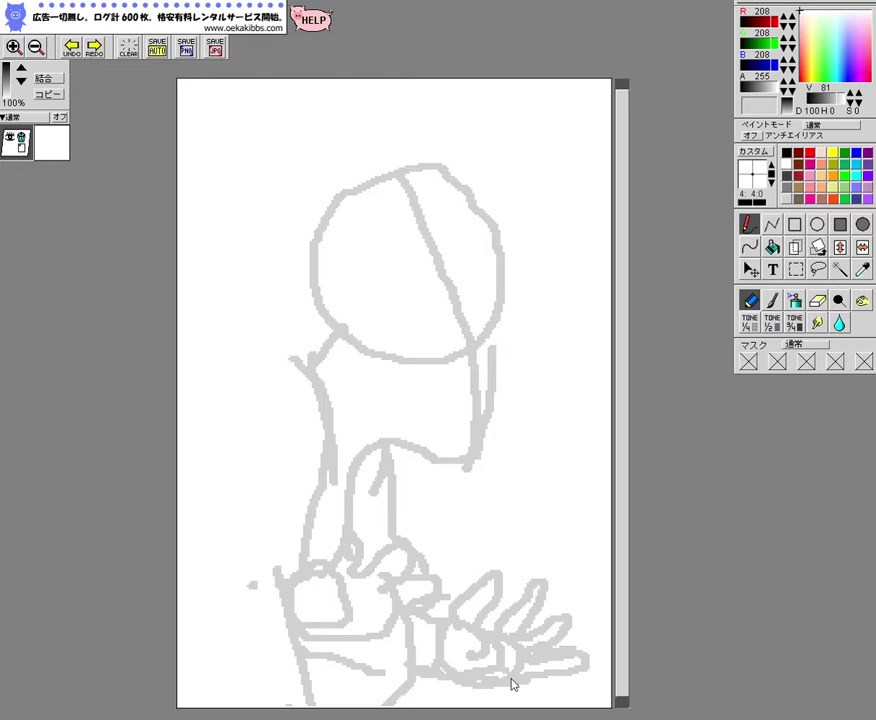
pyautogui.moveTo(463, 466)
pyautogui.mouseDown()
pyautogui.moveTo(459, 569)
pyautogui.moveTo(468, 579)
pyautogui.mouseUp()
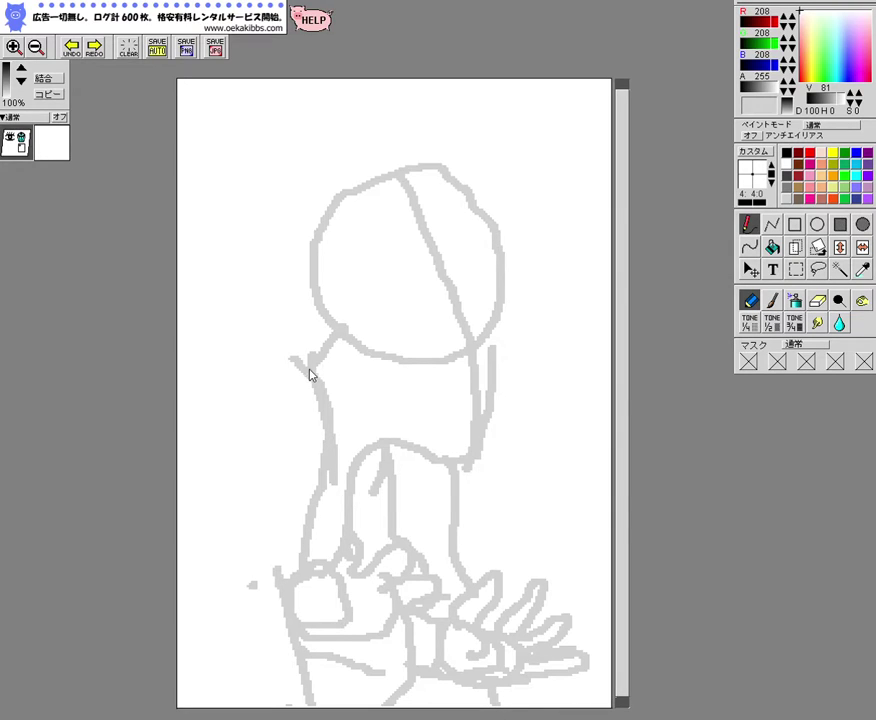
# Sketch the shoulder curve, the armpit fold and the upper arm running off the canvas's left edge
pyautogui.moveTo(296, 356)
pyautogui.mouseDown()
pyautogui.moveTo(272, 376)
pyautogui.moveTo(207, 389)
pyautogui.moveTo(172, 418)
pyautogui.mouseUp()
pyautogui.moveTo(268, 377)
pyautogui.mouseDown()
pyautogui.moveTo(274, 411)
pyautogui.moveTo(254, 504)
pyautogui.moveTo(278, 443)
pyautogui.mouseUp()
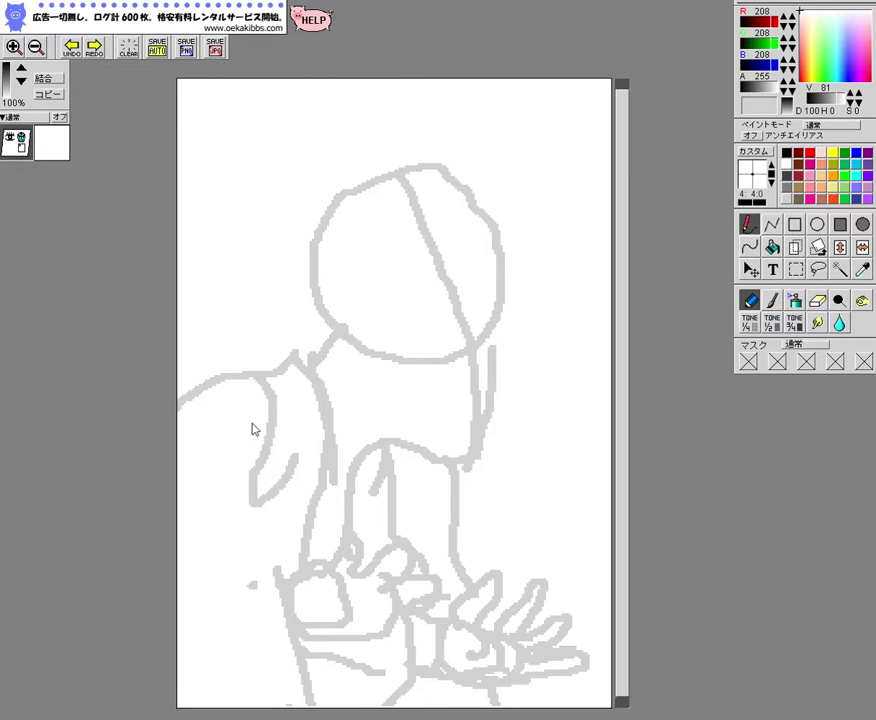
pyautogui.moveTo(250, 508); pyautogui.dragTo(171, 619)
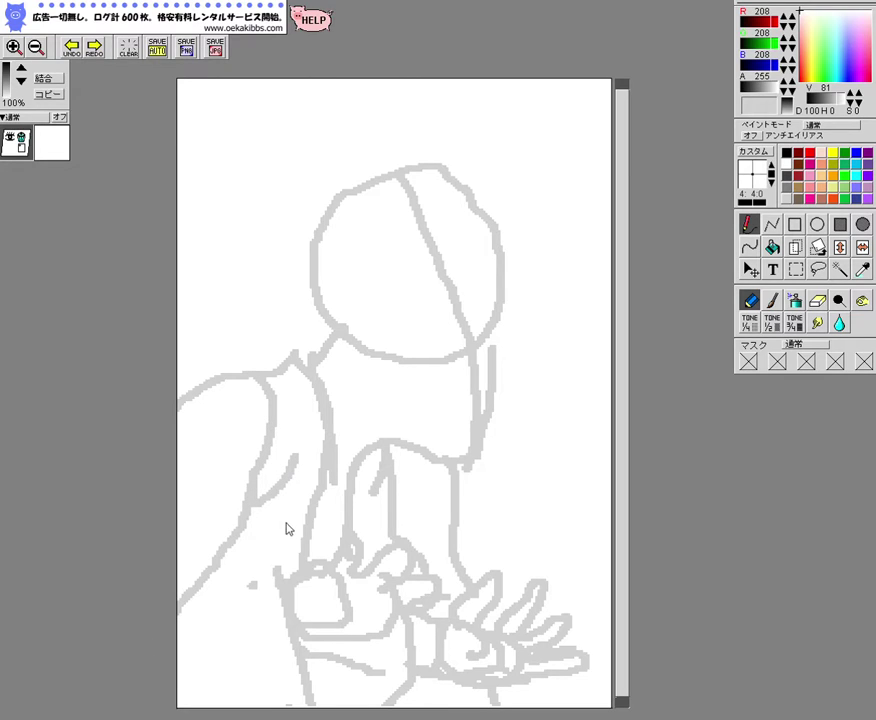
pyautogui.moveTo(264, 573)
pyautogui.mouseDown()
pyautogui.moveTo(219, 616)
pyautogui.moveTo(175, 716)
pyautogui.mouseUp()
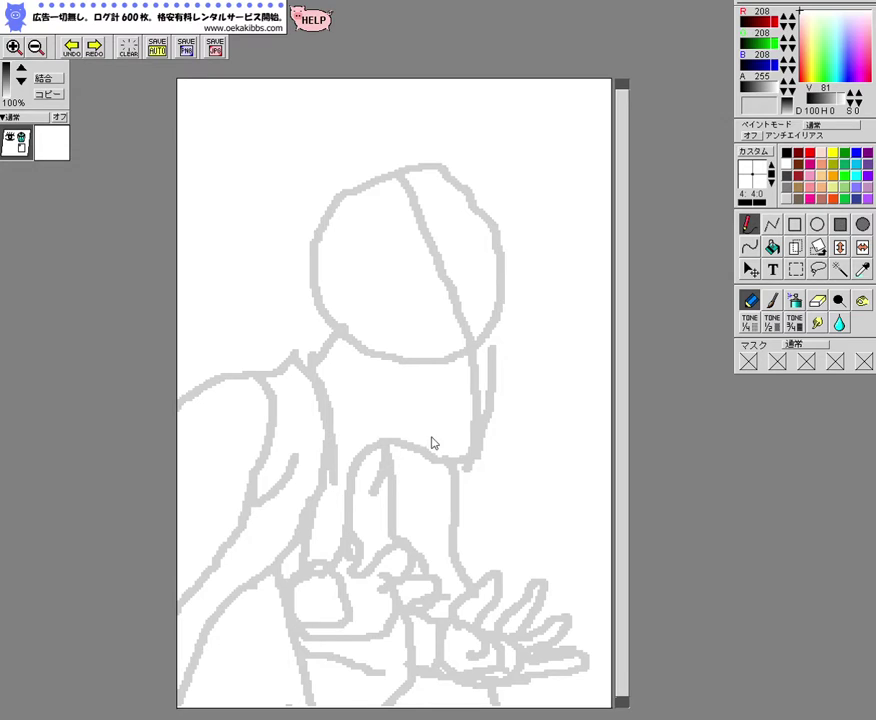
# Sketch the nose, mouth, cheek mark, ear and eyes, and reshape the brow and profile on the head
pyautogui.moveTo(455, 306)
pyautogui.mouseDown()
pyautogui.moveTo(495, 346)
pyautogui.moveTo(502, 371)
pyautogui.moveTo(473, 381)
pyautogui.mouseUp()
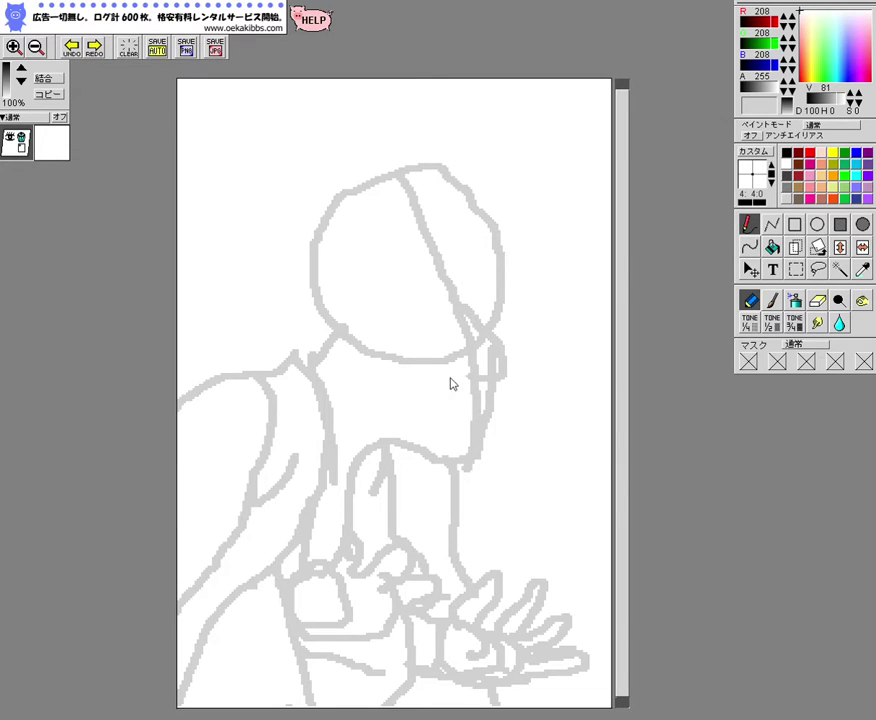
pyautogui.moveTo(422, 411); pyautogui.dragTo(470, 401)
pyautogui.moveTo(371, 389)
pyautogui.mouseDown()
pyautogui.moveTo(373, 403)
pyautogui.moveTo(395, 413)
pyautogui.mouseUp()
pyautogui.moveTo(360, 306)
pyautogui.mouseDown()
pyautogui.moveTo(323, 303)
pyautogui.moveTo(353, 348)
pyautogui.mouseUp()
pyautogui.moveTo(406, 280)
pyautogui.mouseDown()
pyautogui.moveTo(436, 300)
pyautogui.moveTo(393, 302)
pyautogui.moveTo(423, 306)
pyautogui.moveTo(424, 295)
pyautogui.moveTo(459, 295)
pyautogui.mouseUp()
pyautogui.moveTo(465, 228); pyautogui.dragTo(498, 304)
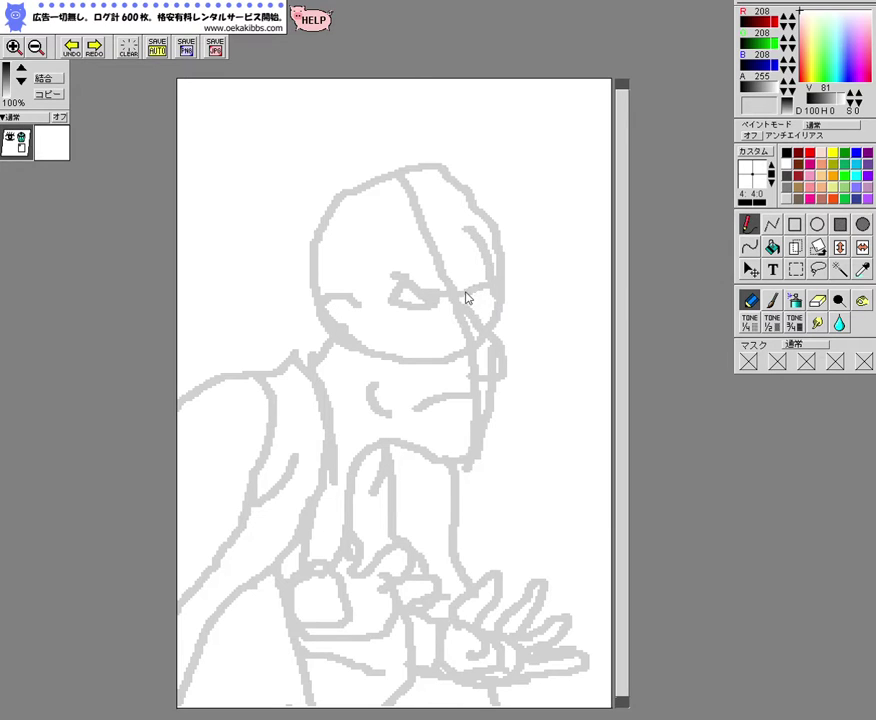
pyautogui.moveTo(471, 302)
pyautogui.mouseDown()
pyautogui.moveTo(496, 298)
pyautogui.moveTo(514, 323)
pyautogui.moveTo(508, 349)
pyautogui.mouseUp()
pyautogui.moveTo(496, 242); pyautogui.dragTo(512, 278)
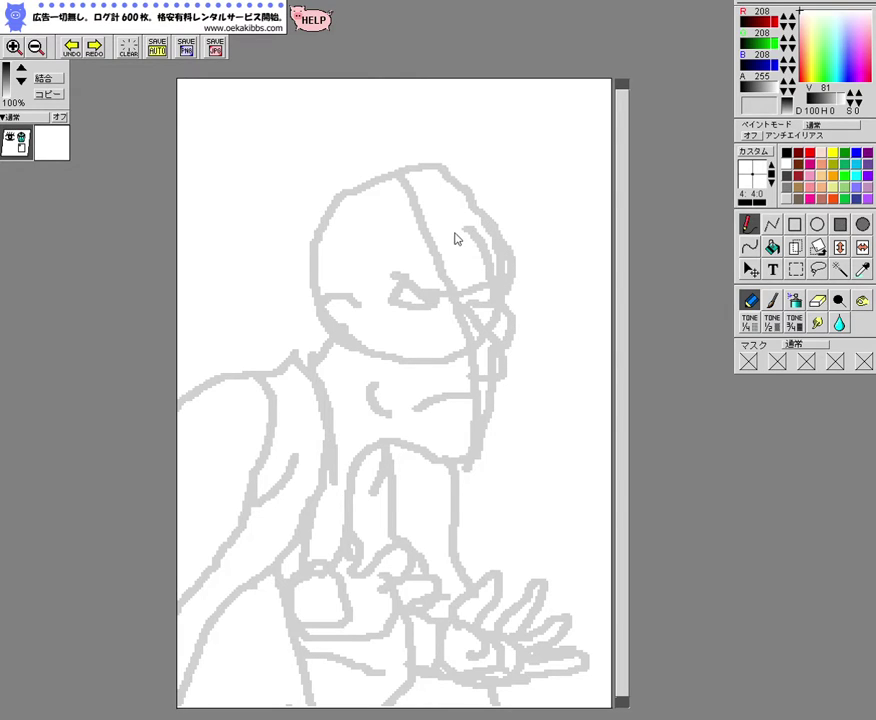
# Rough in the swept-back hair, hairline, ear and neck strand, and refine the chin and nose contour
pyautogui.moveTo(380, 226)
pyautogui.mouseDown()
pyautogui.moveTo(456, 248)
pyautogui.moveTo(510, 244)
pyautogui.moveTo(512, 223)
pyautogui.moveTo(506, 192)
pyautogui.moveTo(442, 164)
pyautogui.moveTo(389, 162)
pyautogui.moveTo(346, 170)
pyautogui.moveTo(268, 229)
pyautogui.moveTo(332, 246)
pyautogui.moveTo(397, 231)
pyautogui.moveTo(366, 344)
pyautogui.moveTo(375, 319)
pyautogui.moveTo(370, 290)
pyautogui.mouseUp()
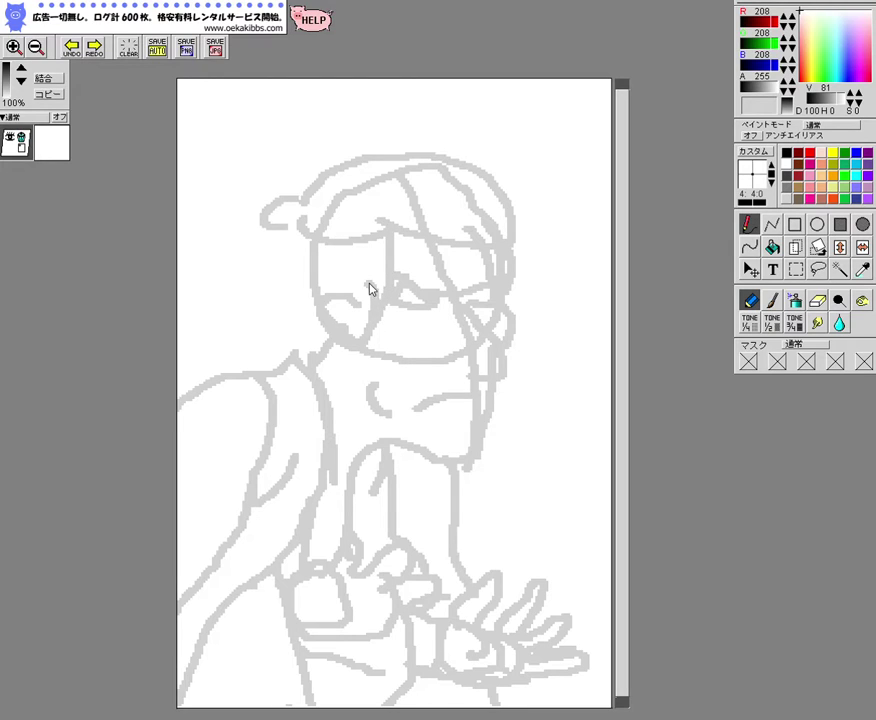
pyautogui.moveTo(299, 256)
pyautogui.mouseDown()
pyautogui.moveTo(311, 303)
pyautogui.moveTo(307, 354)
pyautogui.mouseUp()
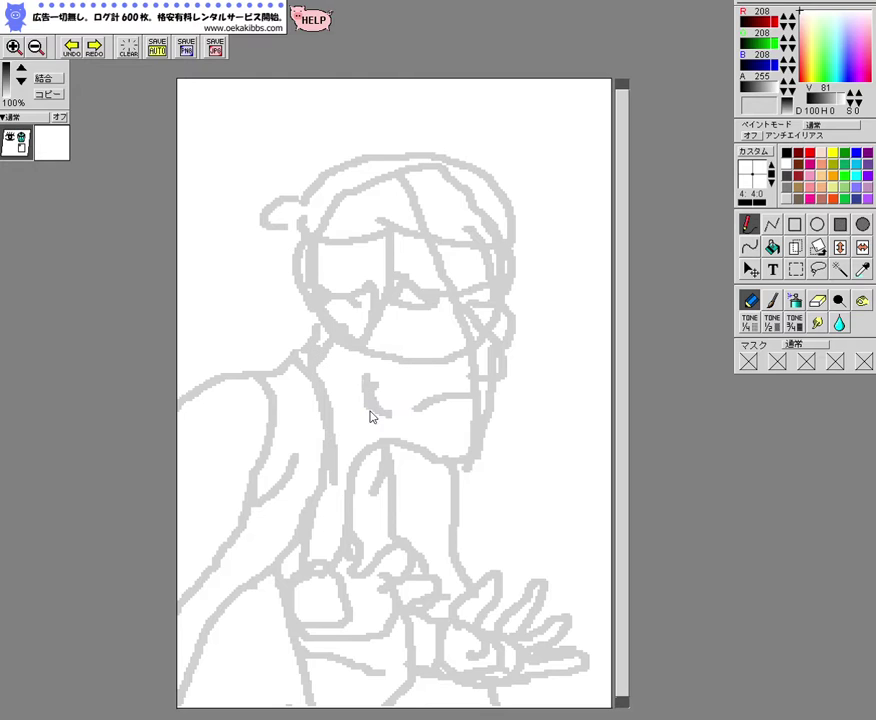
pyautogui.moveTo(296, 367)
pyautogui.mouseDown()
pyautogui.moveTo(309, 414)
pyautogui.moveTo(268, 565)
pyautogui.mouseUp()
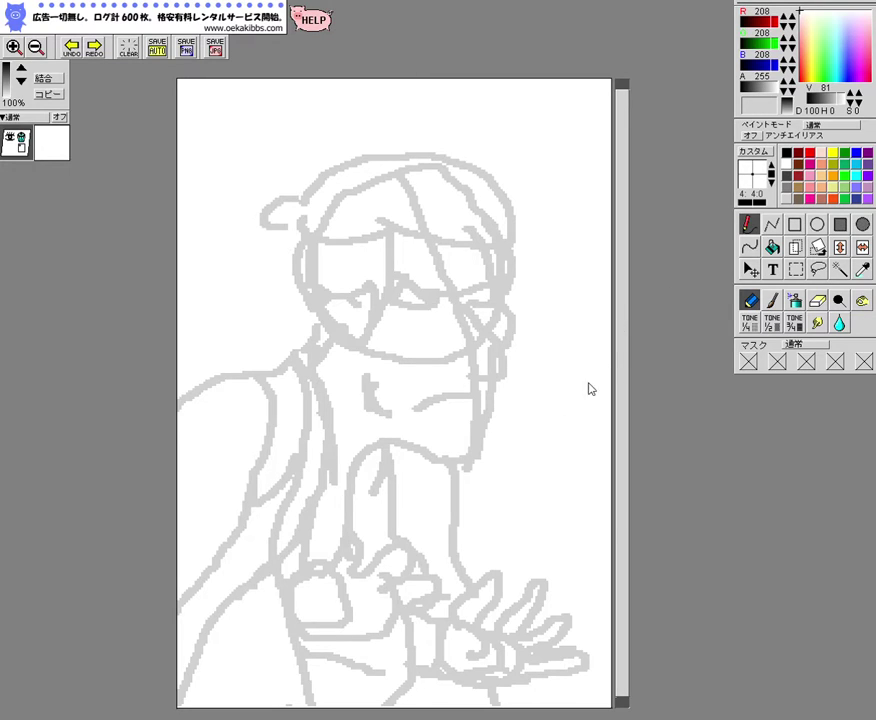
pyautogui.moveTo(442, 456)
pyautogui.mouseDown()
pyautogui.moveTo(495, 460)
pyautogui.moveTo(508, 409)
pyautogui.mouseUp()
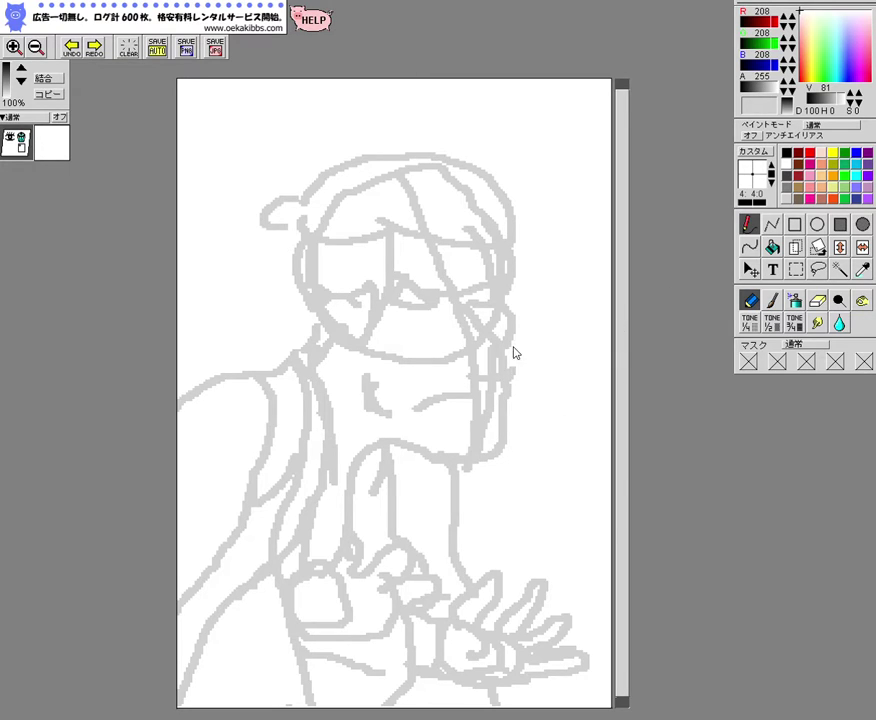
pyautogui.moveTo(513, 340); pyautogui.dragTo(517, 373)
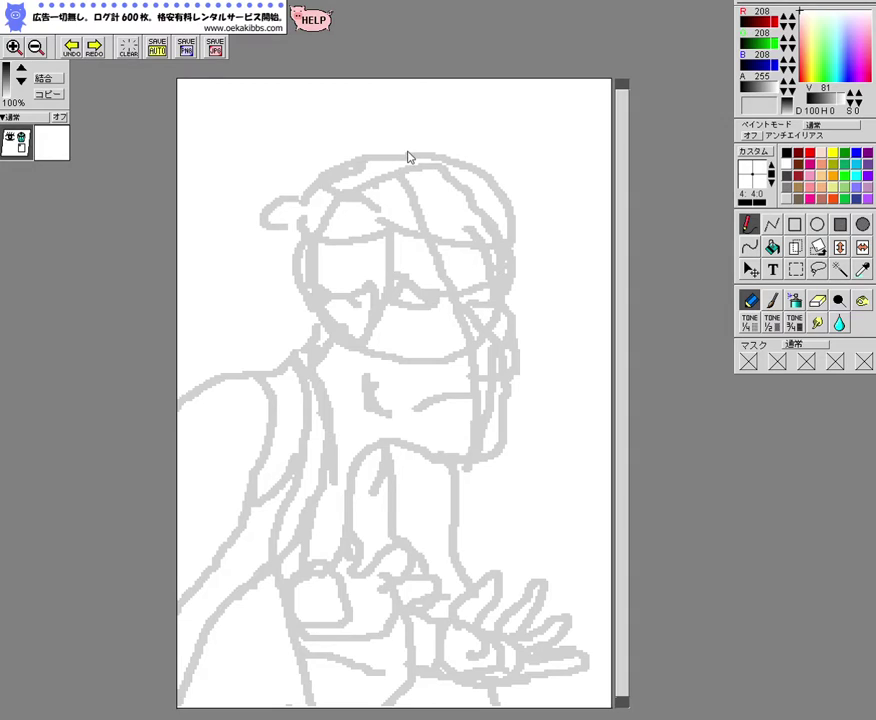
pyautogui.moveTo(408, 155)
pyautogui.mouseDown()
pyautogui.moveTo(385, 131)
pyautogui.moveTo(299, 162)
pyautogui.moveTo(254, 219)
pyautogui.moveTo(289, 201)
pyautogui.moveTo(297, 180)
pyautogui.moveTo(289, 233)
pyautogui.moveTo(309, 248)
pyautogui.moveTo(297, 268)
pyautogui.moveTo(308, 337)
pyautogui.mouseUp()
pyautogui.moveTo(345, 267)
pyautogui.mouseDown()
pyautogui.moveTo(327, 324)
pyautogui.moveTo(361, 302)
pyautogui.moveTo(346, 365)
pyautogui.mouseUp()
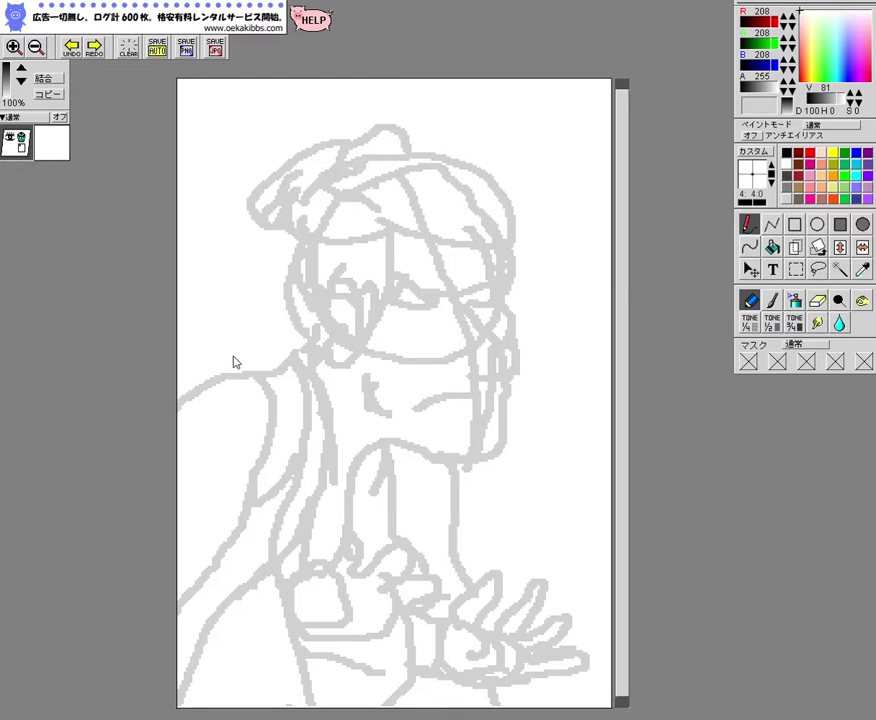
# Add a blank layer above the grey sketch and make it active, with the head enlarged for inking
pyautogui.click(39, 96)
pyautogui.click(14, 47)
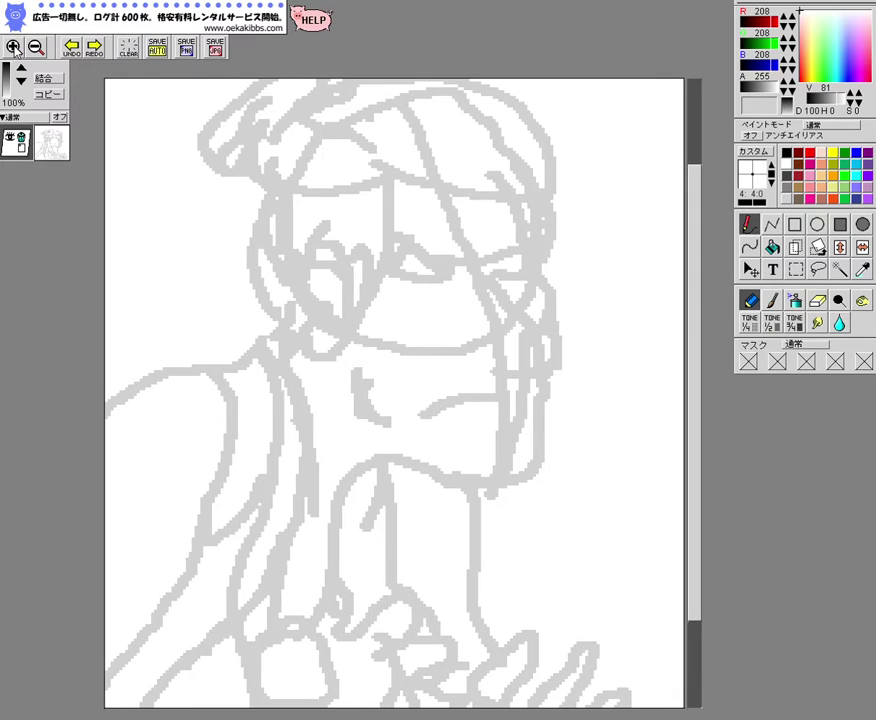
pyautogui.moveTo(690, 399)
pyautogui.mouseDown()
pyautogui.moveTo(700, 282)
pyautogui.moveTo(700, 299)
pyautogui.mouseUp()
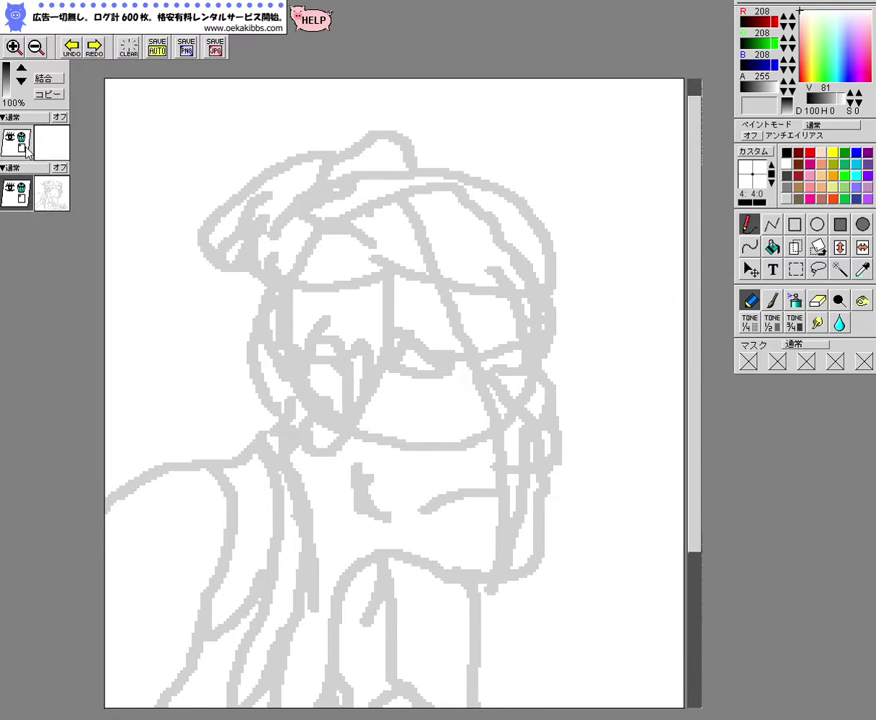
pyautogui.click(14, 47)
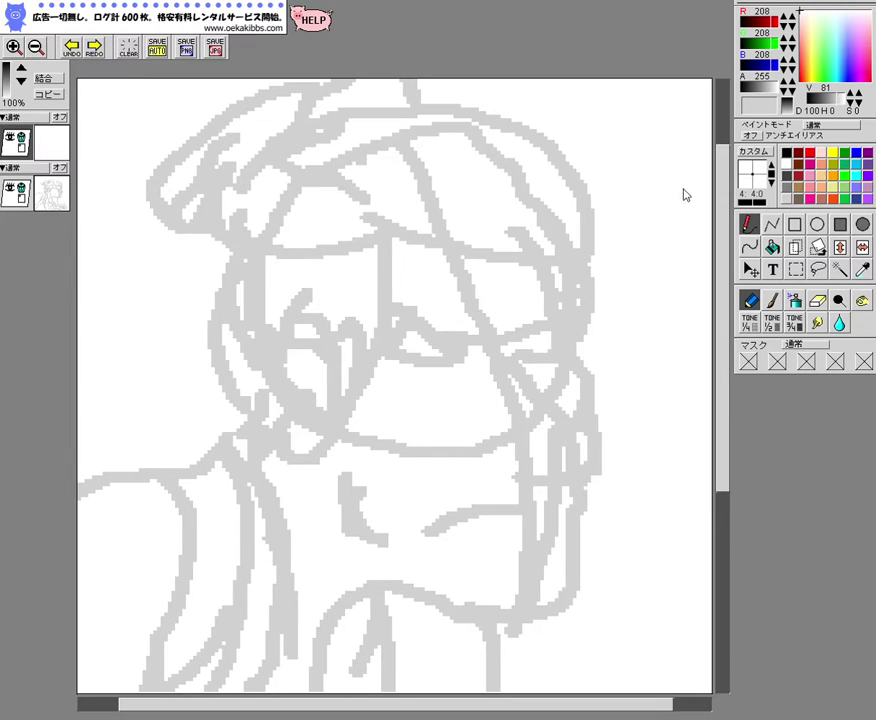
# Ink the near eye's outline and its thick eyebrow in black with a pen size of 3
pyautogui.click(787, 153)
pyautogui.moveTo(401, 317); pyautogui.dragTo(486, 356)
pyautogui.moveTo(404, 319)
pyautogui.mouseDown()
pyautogui.moveTo(440, 334)
pyautogui.moveTo(466, 369)
pyautogui.mouseUp()
pyautogui.moveTo(401, 318)
pyautogui.mouseDown()
pyautogui.moveTo(403, 375)
pyautogui.moveTo(473, 383)
pyautogui.moveTo(478, 371)
pyautogui.moveTo(468, 364)
pyautogui.moveTo(442, 385)
pyautogui.moveTo(403, 370)
pyautogui.moveTo(402, 332)
pyautogui.mouseUp()
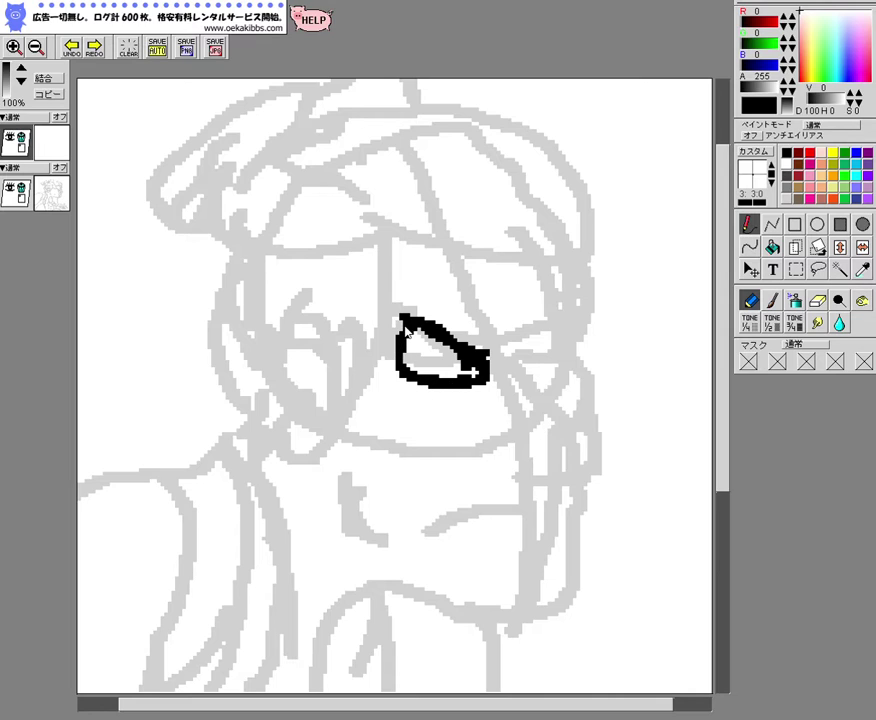
pyautogui.moveTo(398, 266)
pyautogui.mouseDown()
pyautogui.moveTo(455, 290)
pyautogui.moveTo(476, 314)
pyautogui.mouseUp()
pyautogui.moveTo(398, 280)
pyautogui.mouseDown()
pyautogui.moveTo(410, 287)
pyautogui.moveTo(412, 276)
pyautogui.moveTo(476, 312)
pyautogui.moveTo(412, 286)
pyautogui.moveTo(461, 306)
pyautogui.mouseUp()
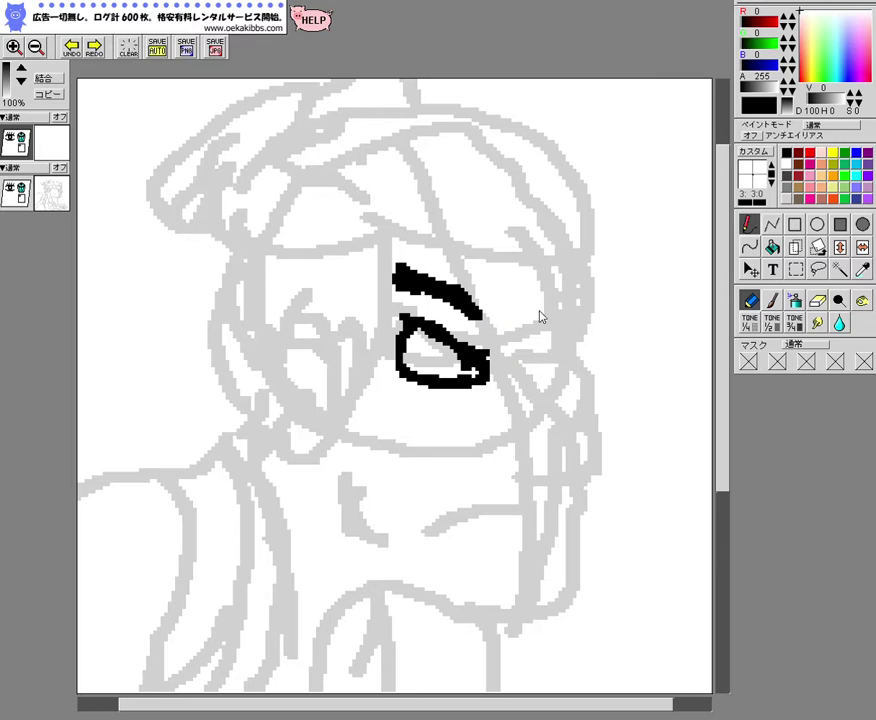
# Ink the far eyebrow, far eye and nose, plus the forehead-to-nose profile with a pen size of 4
pyautogui.moveTo(575, 289)
pyautogui.mouseDown()
pyautogui.moveTo(530, 316)
pyautogui.moveTo(585, 285)
pyautogui.mouseUp()
pyautogui.moveTo(565, 348)
pyautogui.mouseDown()
pyautogui.moveTo(536, 364)
pyautogui.moveTo(590, 434)
pyautogui.moveTo(598, 483)
pyautogui.moveTo(567, 483)
pyautogui.moveTo(514, 458)
pyautogui.moveTo(503, 465)
pyautogui.mouseUp()
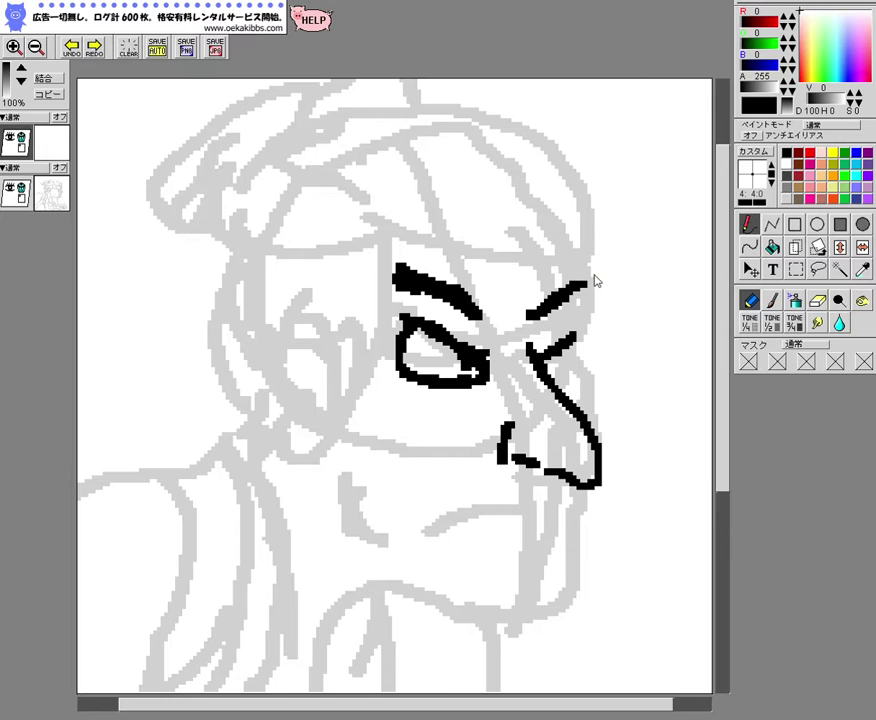
pyautogui.moveTo(573, 244)
pyautogui.mouseDown()
pyautogui.moveTo(606, 309)
pyautogui.moveTo(598, 366)
pyautogui.moveTo(612, 416)
pyautogui.moveTo(605, 490)
pyautogui.moveTo(582, 492)
pyautogui.mouseUp()
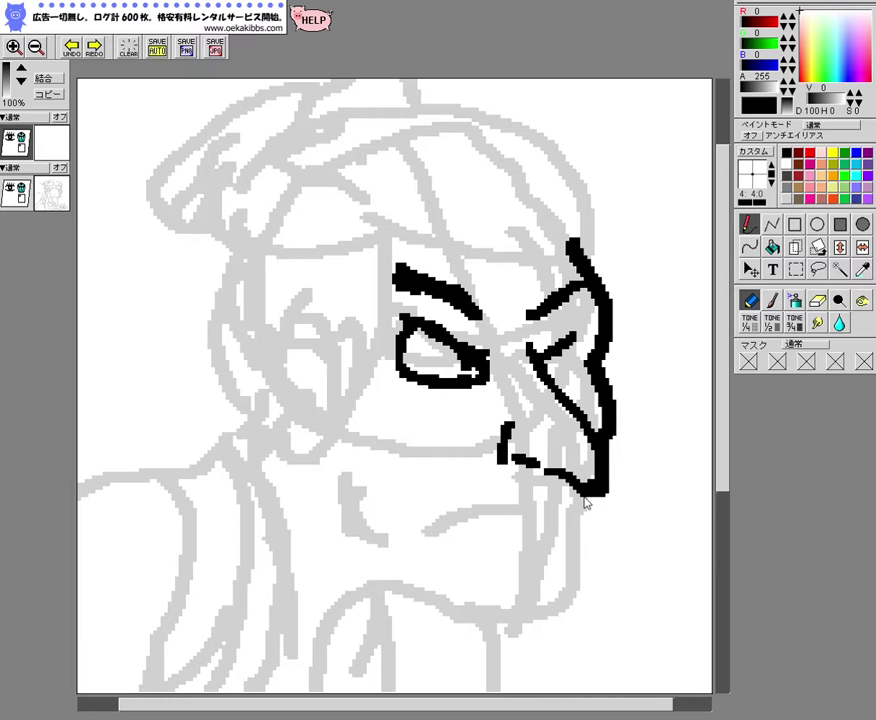
# Ink the chin and jawline, the downturned mouth and the lower lip mark in black
pyautogui.moveTo(583, 500)
pyautogui.mouseDown()
pyautogui.moveTo(579, 563)
pyautogui.moveTo(590, 602)
pyautogui.moveTo(561, 630)
pyautogui.moveTo(491, 626)
pyautogui.moveTo(434, 609)
pyautogui.moveTo(372, 617)
pyautogui.mouseUp()
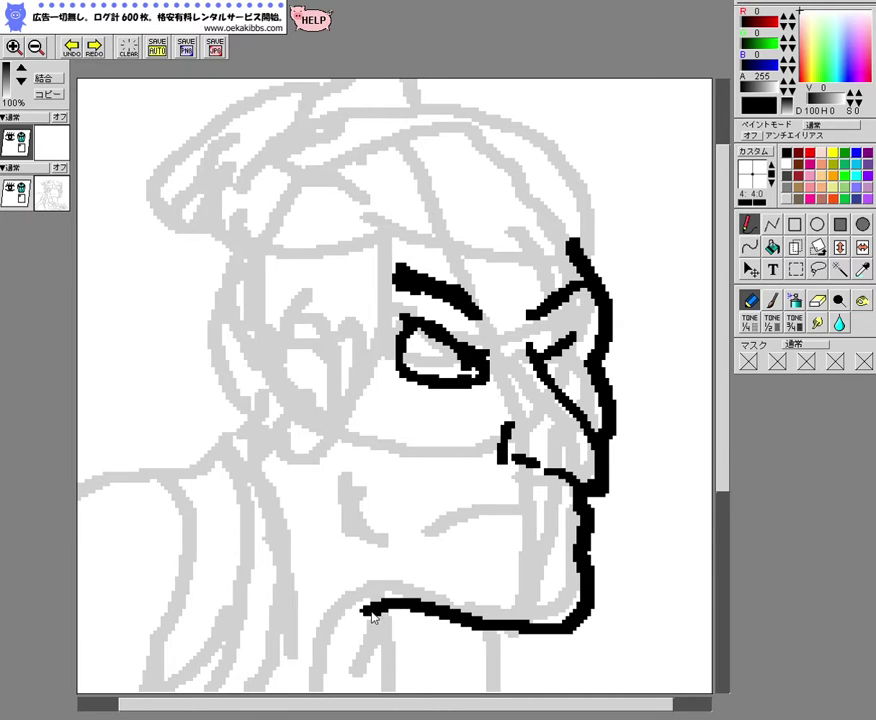
pyautogui.moveTo(428, 531)
pyautogui.mouseDown()
pyautogui.moveTo(440, 532)
pyautogui.moveTo(434, 524)
pyautogui.moveTo(446, 534)
pyautogui.moveTo(455, 520)
pyautogui.moveTo(487, 509)
pyautogui.moveTo(535, 510)
pyautogui.mouseUp()
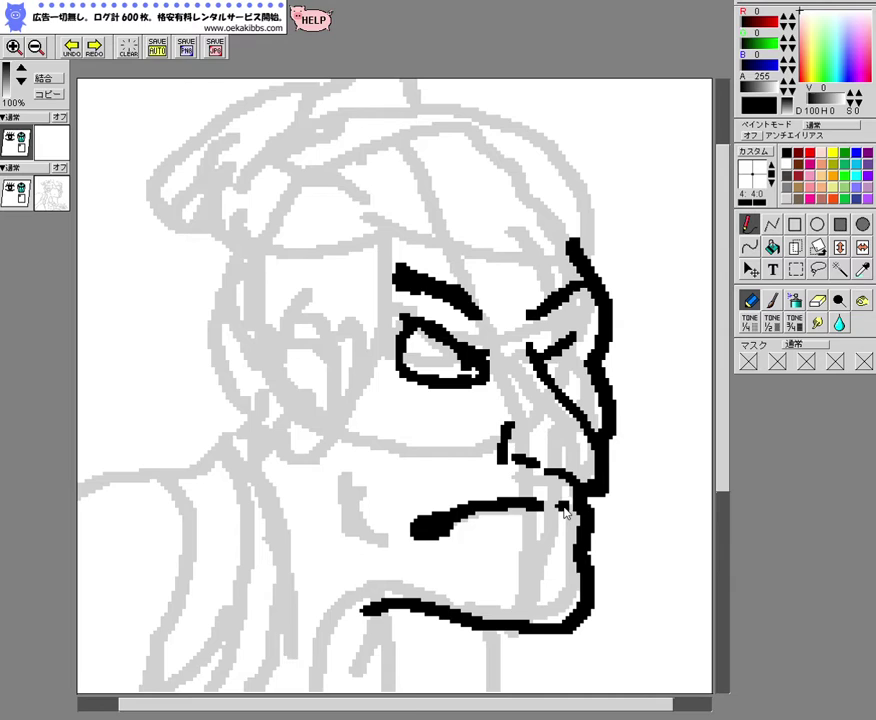
pyautogui.moveTo(492, 529); pyautogui.dragTo(529, 531)
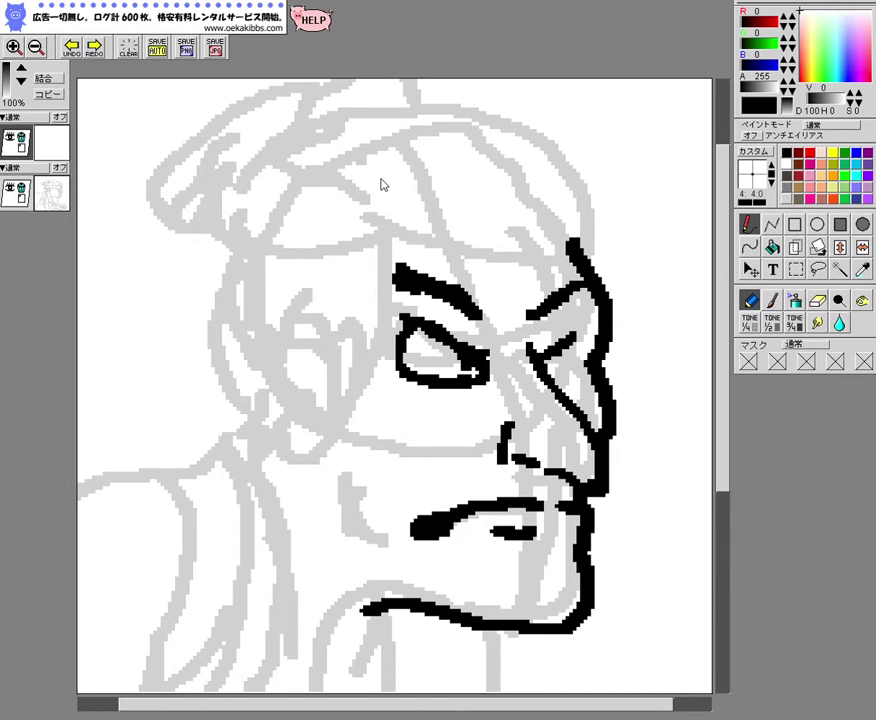
# Ink the hairline, the jagged front hair, the swept-back tuft and the back of the head
pyautogui.moveTo(362, 181)
pyautogui.mouseDown()
pyautogui.moveTo(411, 221)
pyautogui.moveTo(497, 251)
pyautogui.moveTo(548, 253)
pyautogui.moveTo(585, 215)
pyautogui.moveTo(600, 172)
pyautogui.moveTo(560, 137)
pyautogui.moveTo(497, 106)
pyautogui.moveTo(414, 106)
pyautogui.mouseUp()
pyautogui.moveTo(722, 405); pyautogui.dragTo(719, 323)
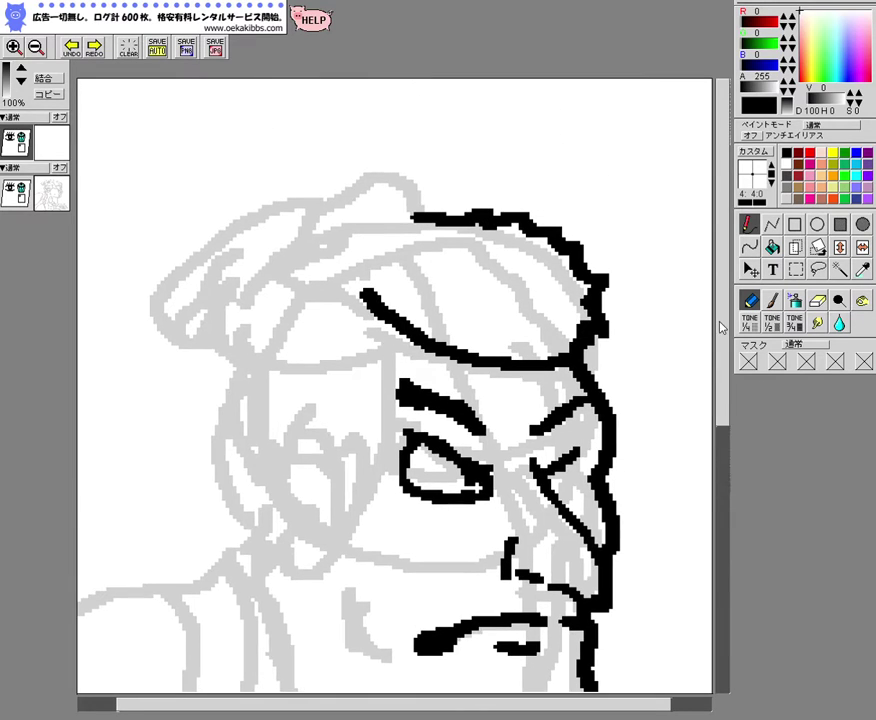
pyautogui.moveTo(425, 221)
pyautogui.mouseDown()
pyautogui.moveTo(378, 188)
pyautogui.moveTo(336, 219)
pyautogui.moveTo(283, 217)
pyautogui.moveTo(204, 257)
pyautogui.moveTo(155, 330)
pyautogui.moveTo(152, 358)
pyautogui.moveTo(168, 345)
pyautogui.moveTo(193, 350)
pyautogui.moveTo(212, 340)
pyautogui.moveTo(230, 312)
pyautogui.mouseUp()
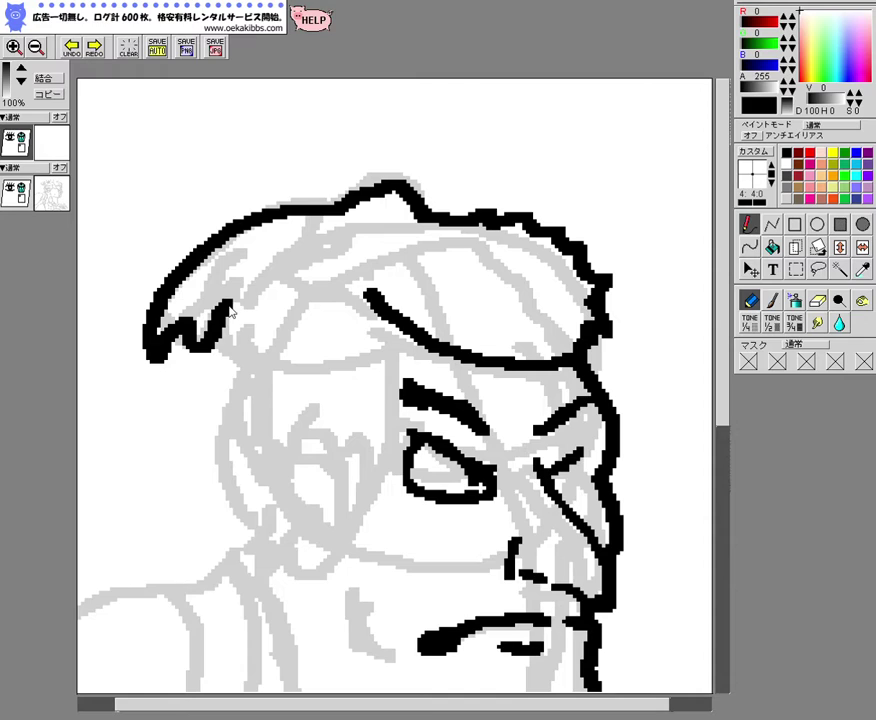
pyautogui.moveTo(262, 259)
pyautogui.mouseDown()
pyautogui.moveTo(226, 336)
pyautogui.moveTo(241, 362)
pyautogui.moveTo(226, 377)
pyautogui.moveTo(215, 464)
pyautogui.moveTo(267, 533)
pyautogui.mouseUp()
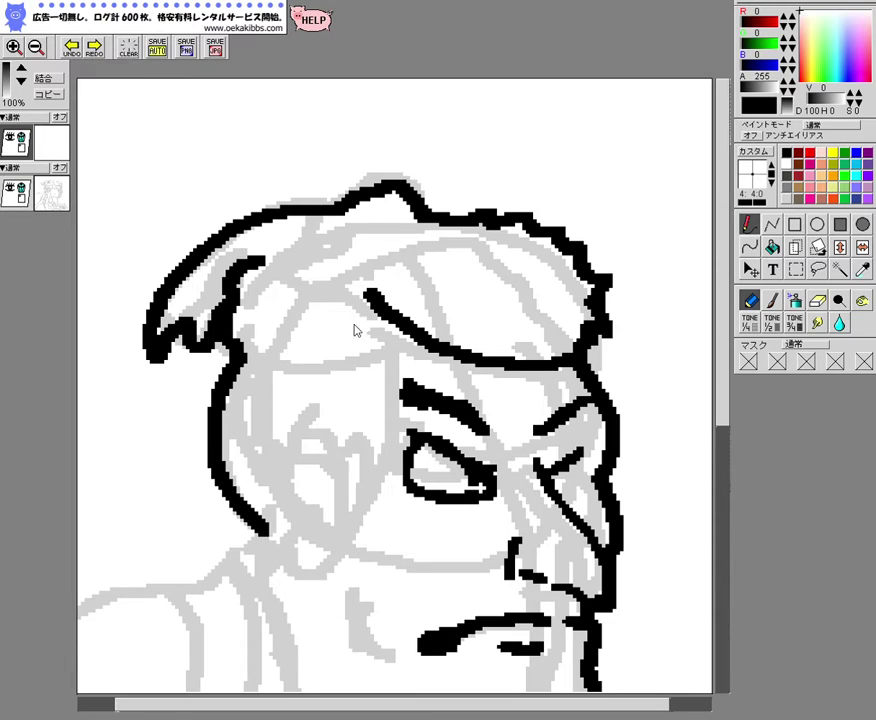
pyautogui.moveTo(374, 306)
pyautogui.mouseDown()
pyautogui.moveTo(392, 352)
pyautogui.moveTo(397, 502)
pyautogui.moveTo(356, 569)
pyautogui.mouseUp()
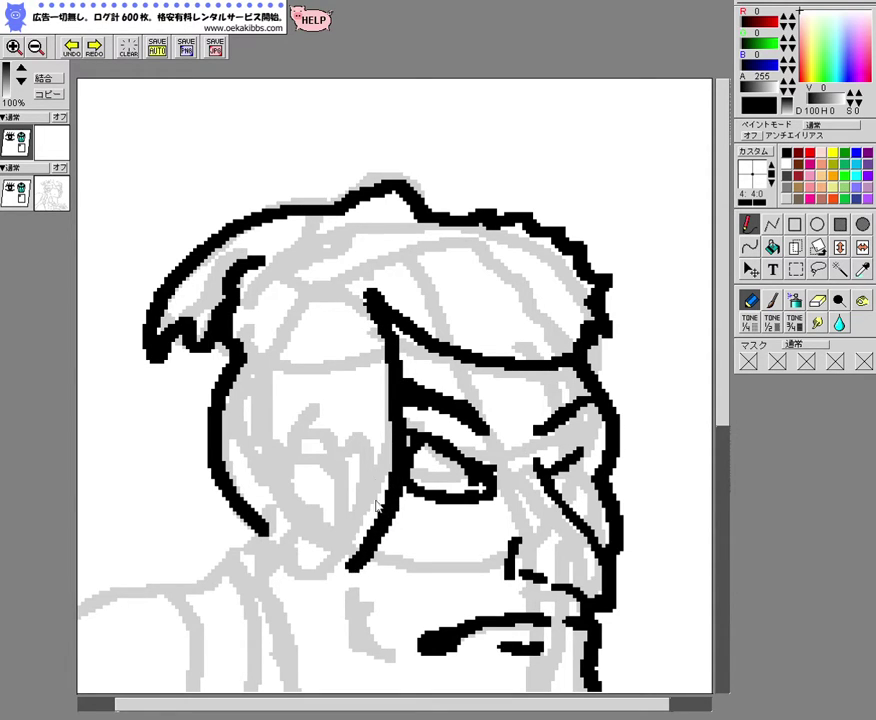
pyautogui.hotkey('ctrl', 'z')
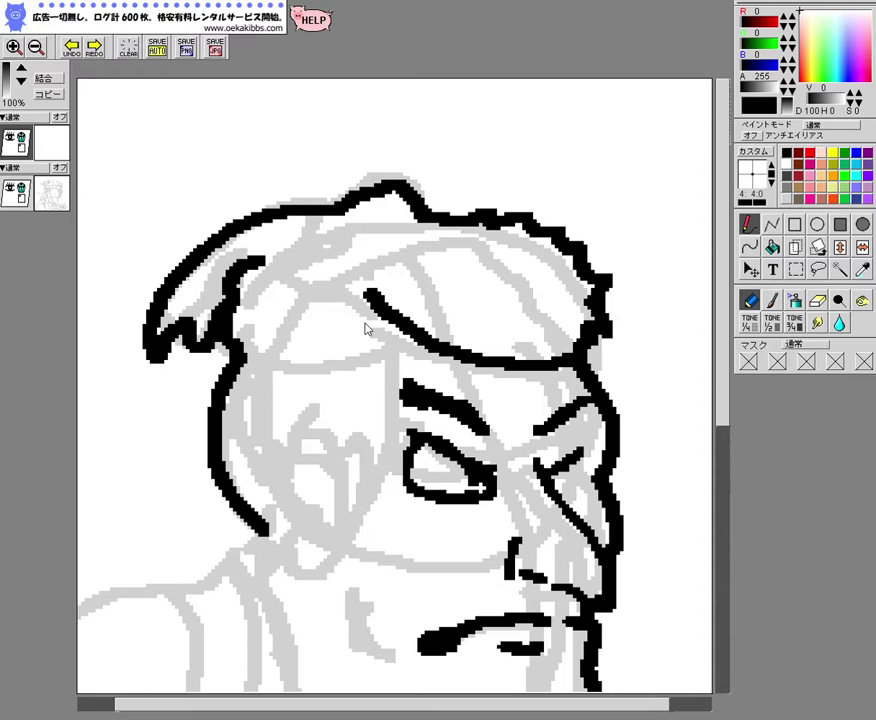
pyautogui.moveTo(364, 320); pyautogui.dragTo(366, 445)
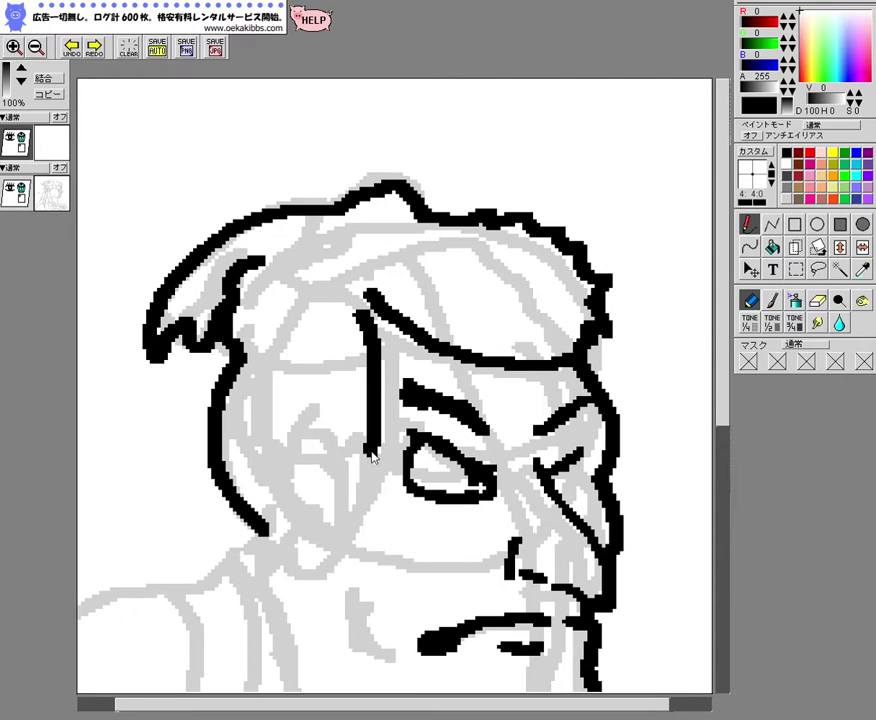
pyautogui.hotkey('ctrl', 'z')
pyautogui.moveTo(336, 354)
pyautogui.mouseDown()
pyautogui.moveTo(359, 442)
pyautogui.moveTo(342, 565)
pyautogui.mouseUp()
pyautogui.hotkey('ctrl', 'z')
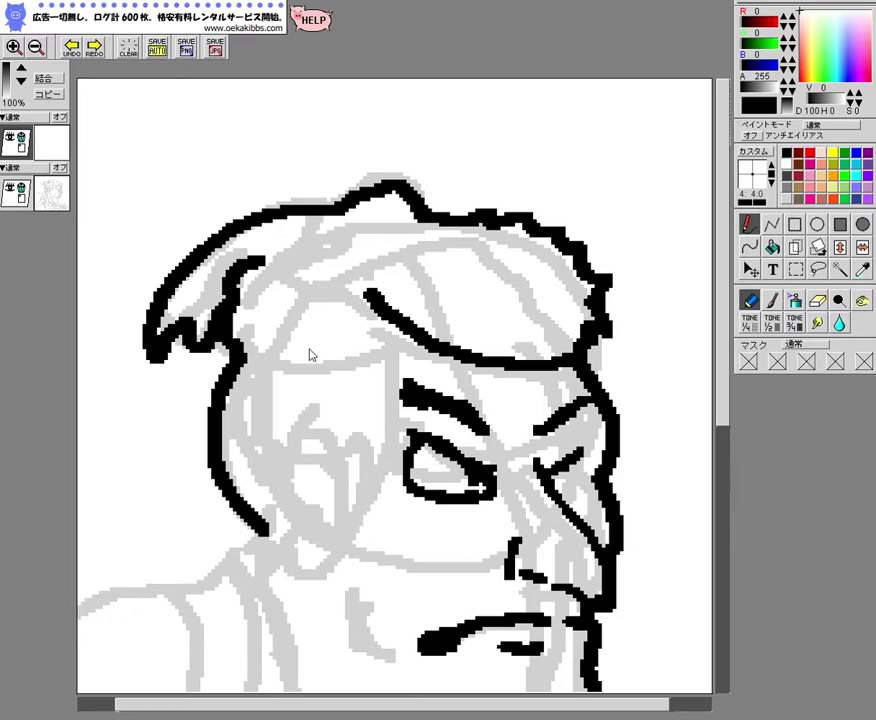
# Ink the thick sideburn, the hair strand joining it to the front hairline, and the ear outline in black
pyautogui.moveTo(308, 351)
pyautogui.mouseDown()
pyautogui.moveTo(331, 420)
pyautogui.moveTo(330, 533)
pyautogui.mouseUp()
pyautogui.moveTo(322, 306)
pyautogui.mouseDown()
pyautogui.moveTo(348, 332)
pyautogui.moveTo(414, 357)
pyautogui.moveTo(476, 365)
pyautogui.mouseUp()
pyautogui.moveTo(310, 302)
pyautogui.mouseDown()
pyautogui.moveTo(342, 488)
pyautogui.moveTo(335, 543)
pyautogui.mouseUp()
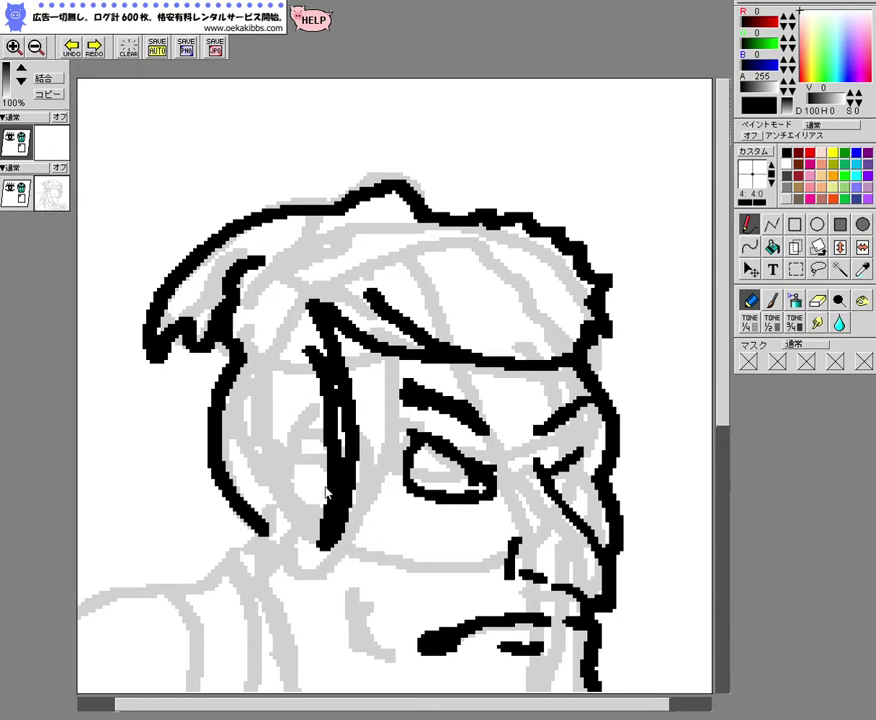
pyautogui.moveTo(322, 440)
pyautogui.mouseDown()
pyautogui.moveTo(274, 451)
pyautogui.moveTo(256, 497)
pyautogui.moveTo(272, 575)
pyautogui.moveTo(309, 590)
pyautogui.moveTo(324, 587)
pyautogui.moveTo(322, 568)
pyautogui.mouseUp()
# Ink the jaw corner below the ear and thicken the nape lines behind the ear
pyautogui.moveTo(725, 375); pyautogui.dragTo(728, 485)
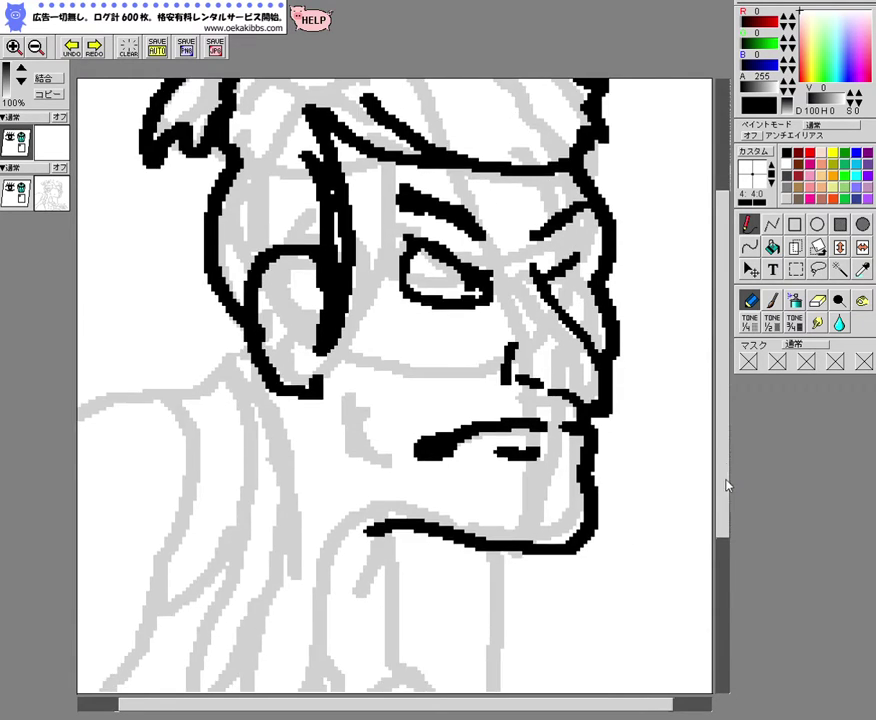
pyautogui.moveTo(327, 407)
pyautogui.mouseDown()
pyautogui.moveTo(344, 465)
pyautogui.moveTo(382, 486)
pyautogui.mouseUp()
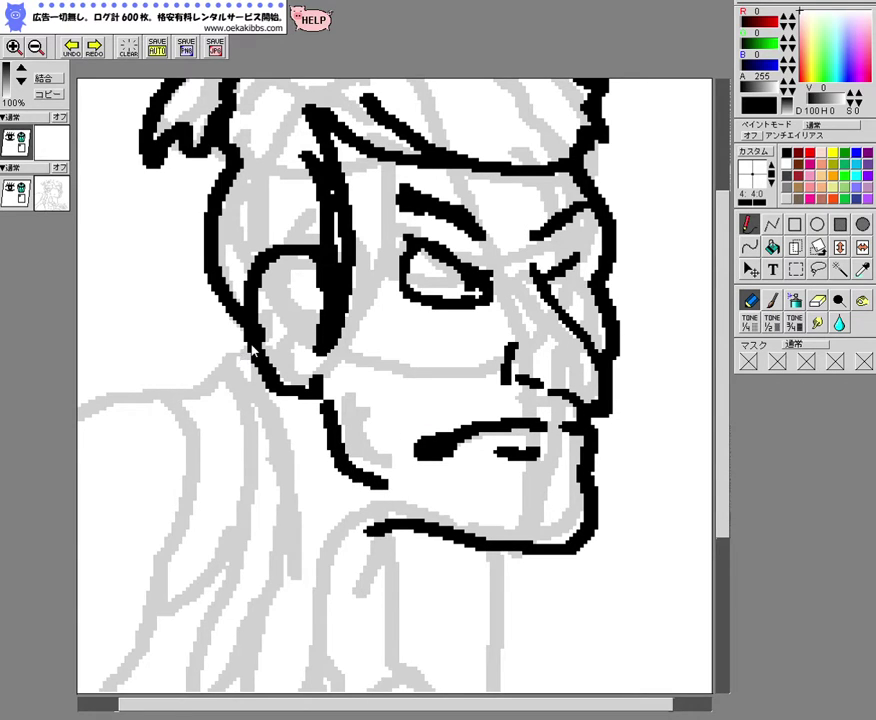
pyautogui.moveTo(252, 350)
pyautogui.mouseDown()
pyautogui.moveTo(216, 386)
pyautogui.moveTo(243, 333)
pyautogui.mouseUp()
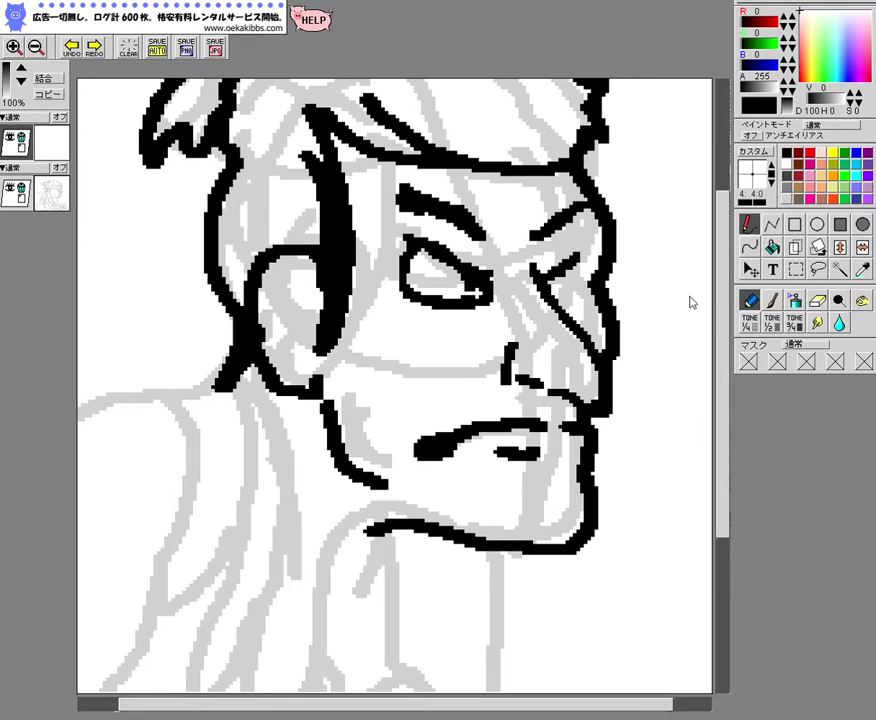
# Ink the long line running down from the nape and the curved neck line below the jaw
pyautogui.moveTo(718, 293); pyautogui.dragTo(663, 368)
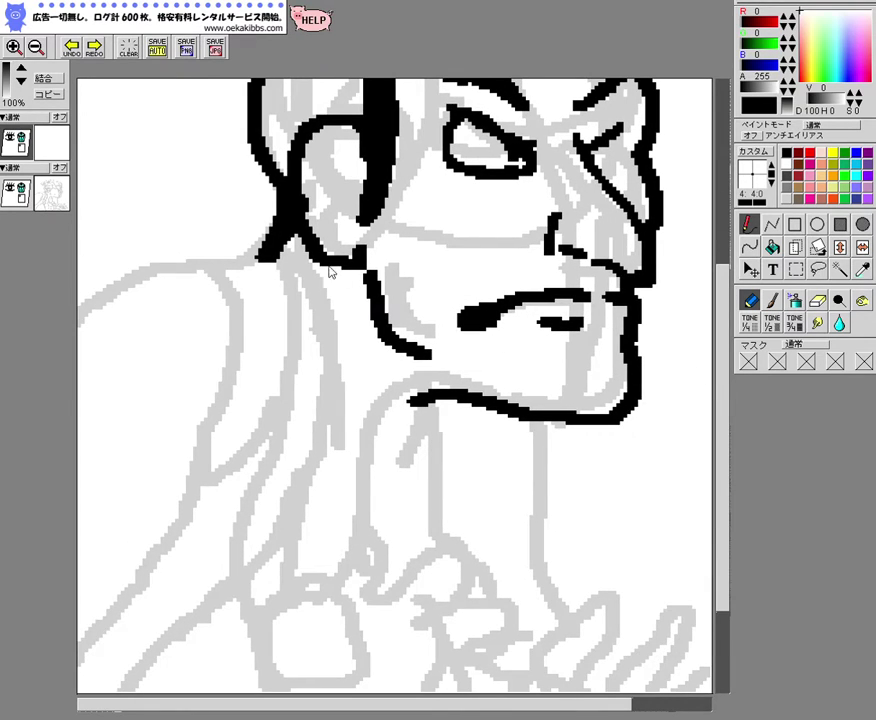
pyautogui.moveTo(270, 252)
pyautogui.mouseDown()
pyautogui.moveTo(281, 321)
pyautogui.moveTo(274, 417)
pyautogui.moveTo(231, 571)
pyautogui.mouseUp()
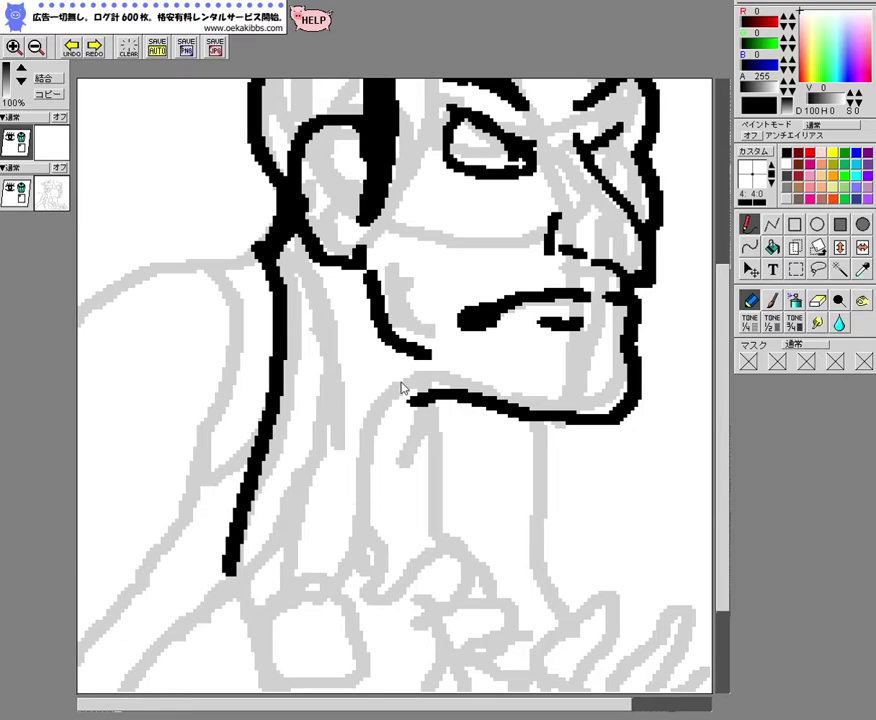
pyautogui.moveTo(416, 400)
pyautogui.mouseDown()
pyautogui.moveTo(399, 424)
pyautogui.moveTo(380, 540)
pyautogui.mouseUp()
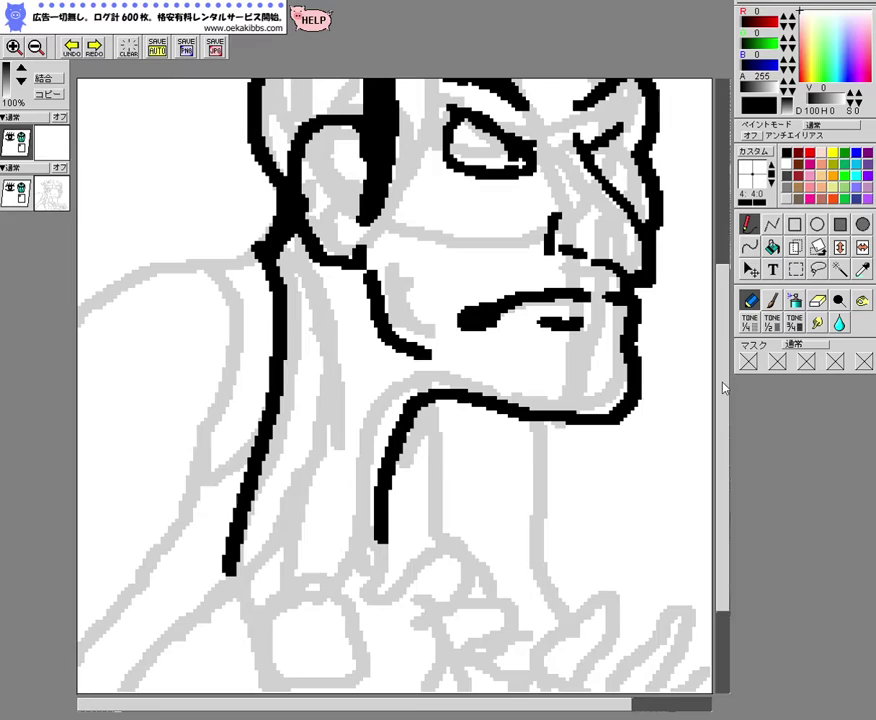
pyautogui.moveTo(724, 387); pyautogui.dragTo(735, 515)
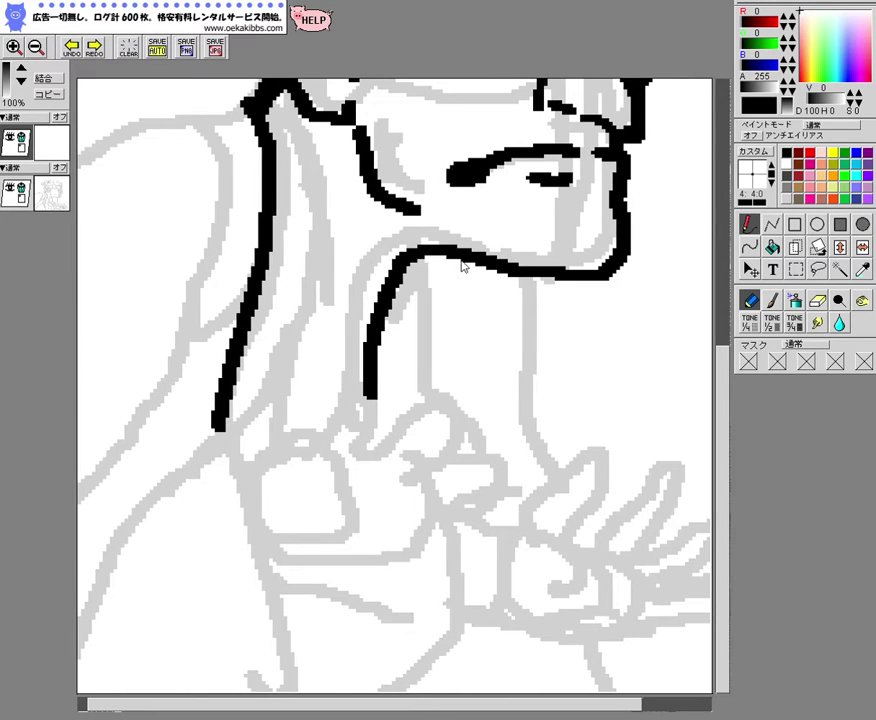
pyautogui.moveTo(462, 262); pyautogui.dragTo(465, 432)
pyautogui.moveTo(418, 262); pyautogui.dragTo(418, 402)
pyautogui.hotkey('ctrl', 'z')
pyautogui.hotkey('ctrl', 'z')
# Ink the front of the neck from the chin down, plus the far hand's spread fingers and palm creases
pyautogui.moveTo(546, 279); pyautogui.dragTo(563, 463)
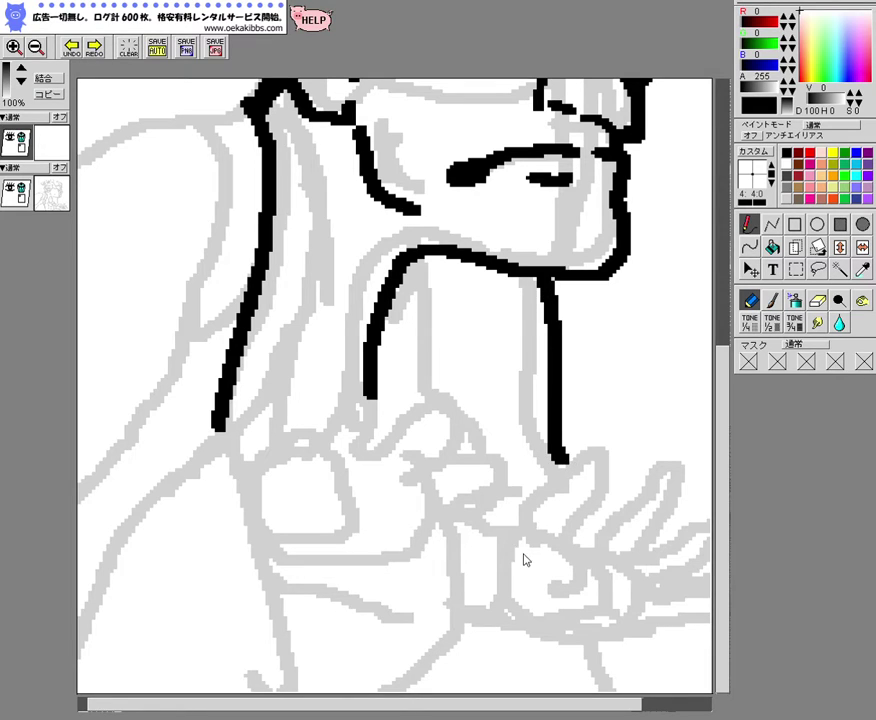
pyautogui.moveTo(522, 546)
pyautogui.mouseDown()
pyautogui.moveTo(523, 471)
pyautogui.moveTo(565, 495)
pyautogui.moveTo(580, 543)
pyautogui.moveTo(631, 475)
pyautogui.moveTo(665, 463)
pyautogui.moveTo(645, 543)
pyautogui.moveTo(711, 513)
pyautogui.mouseUp()
pyautogui.moveTo(633, 704); pyautogui.dragTo(690, 703)
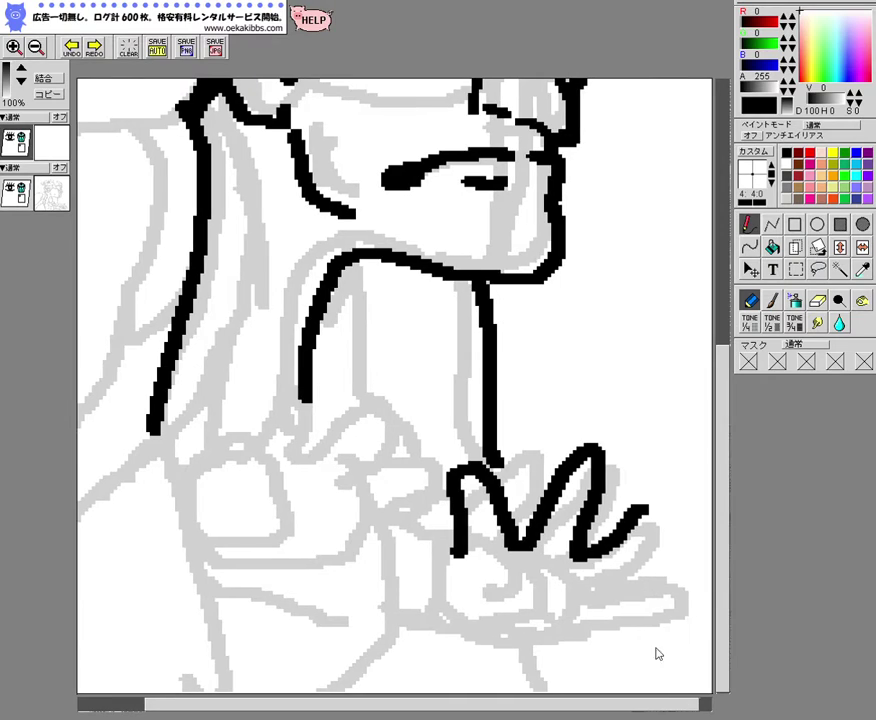
pyautogui.moveTo(643, 519)
pyautogui.mouseDown()
pyautogui.moveTo(664, 500)
pyautogui.moveTo(664, 530)
pyautogui.moveTo(642, 585)
pyautogui.moveTo(596, 598)
pyautogui.moveTo(665, 603)
pyautogui.moveTo(643, 626)
pyautogui.moveTo(512, 645)
pyautogui.moveTo(512, 563)
pyautogui.moveTo(549, 594)
pyautogui.moveTo(582, 588)
pyautogui.mouseUp()
pyautogui.click(500, 565)
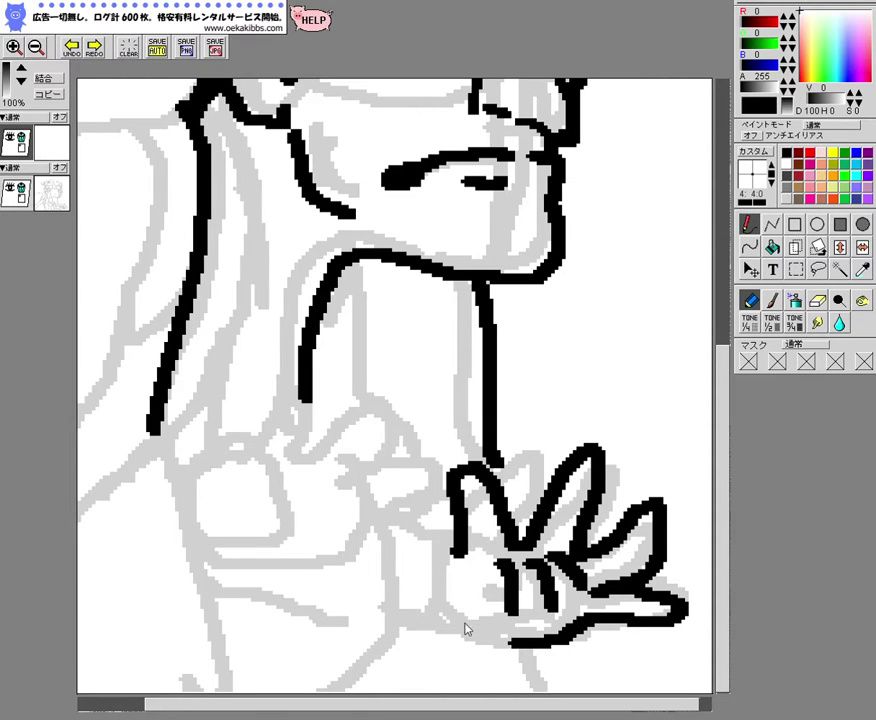
# Ink the far hand's lower palm edge and thumb base, then its wrist and the sleeve lines beneath
pyautogui.moveTo(388, 612)
pyautogui.mouseDown()
pyautogui.moveTo(471, 645)
pyautogui.moveTo(512, 645)
pyautogui.mouseUp()
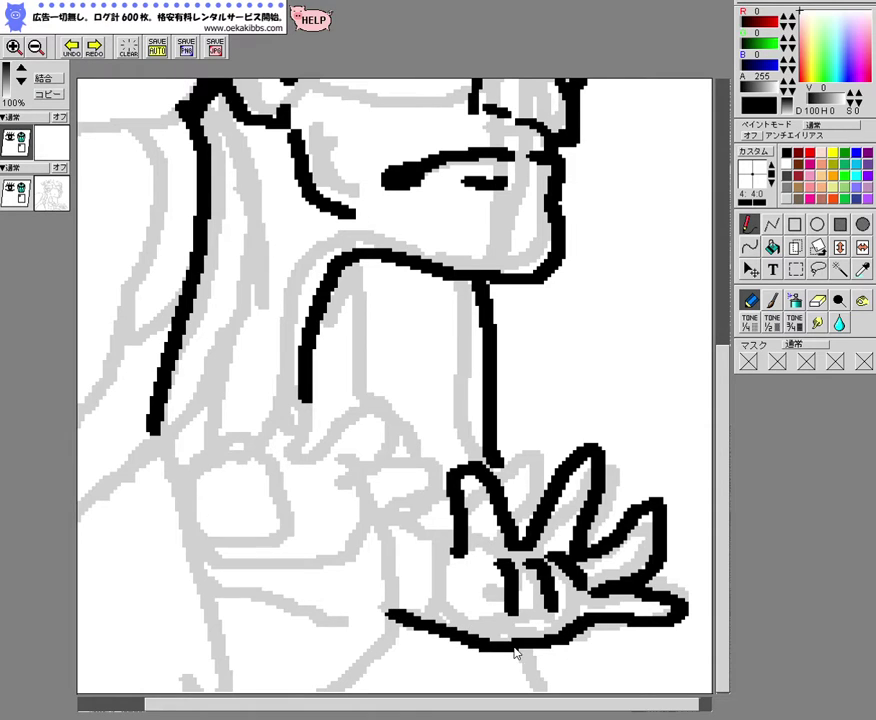
pyautogui.moveTo(378, 526); pyautogui.dragTo(455, 560)
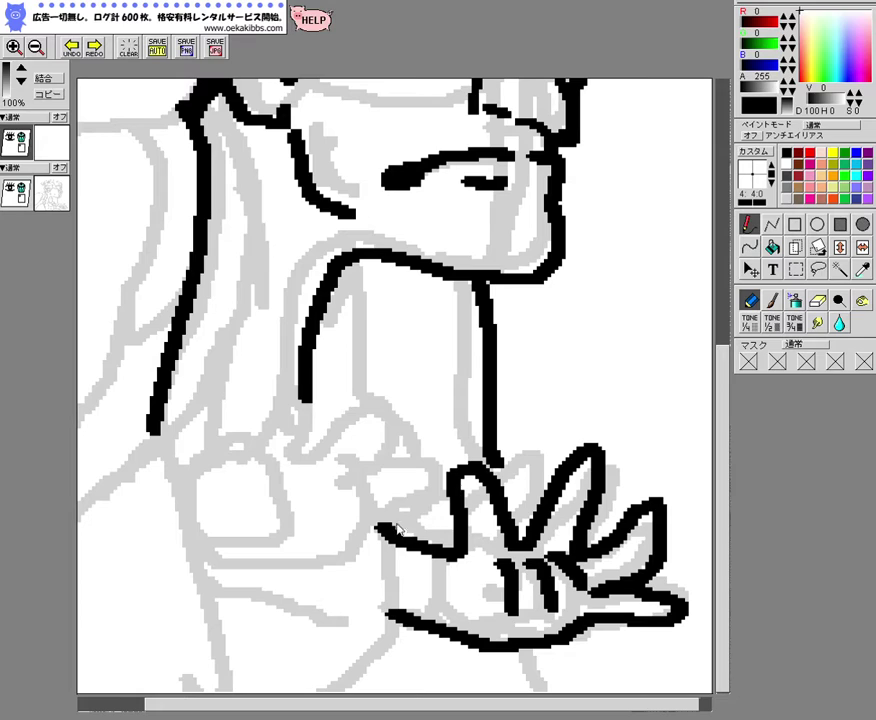
pyautogui.moveTo(395, 525)
pyautogui.mouseDown()
pyautogui.moveTo(397, 590)
pyautogui.moveTo(340, 668)
pyautogui.mouseUp()
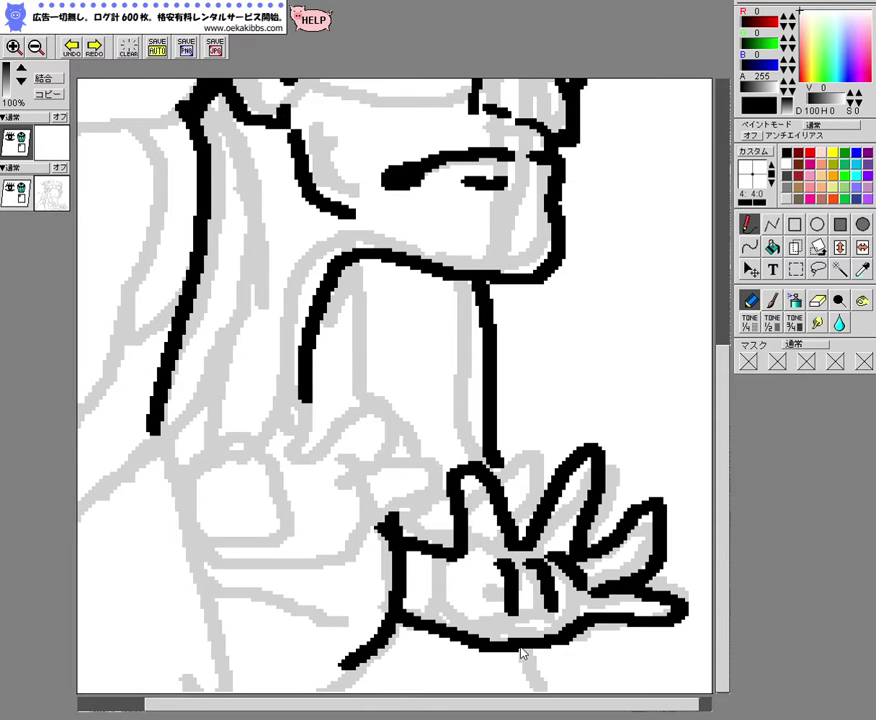
pyautogui.moveTo(520, 653); pyautogui.dragTo(540, 688)
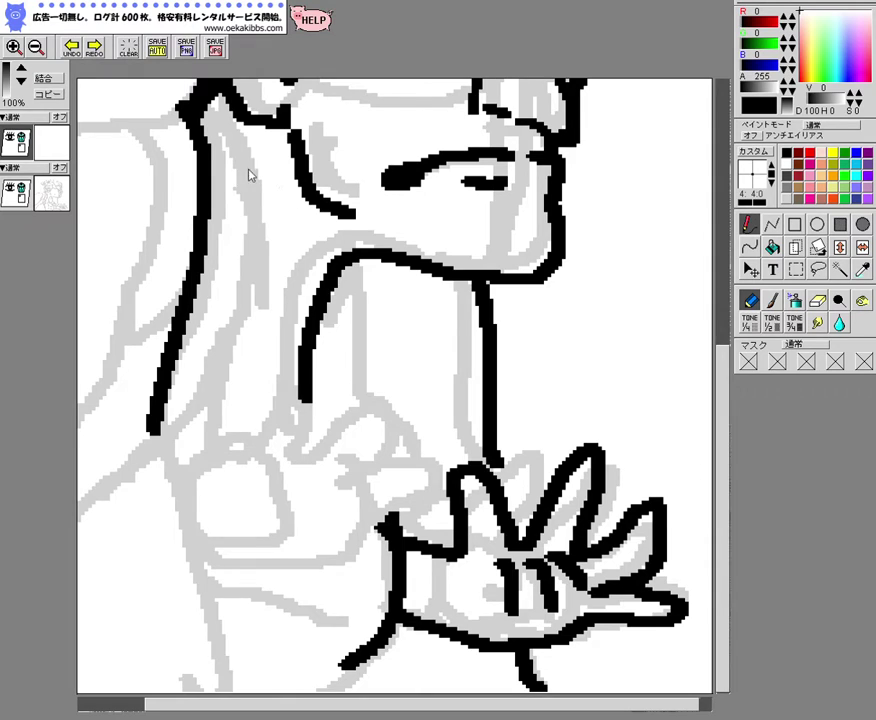
# Ink the jacket collar behind the neck and both long lapel edges down to the canvas's left border
pyautogui.click(37, 47)
pyautogui.click(37, 47)
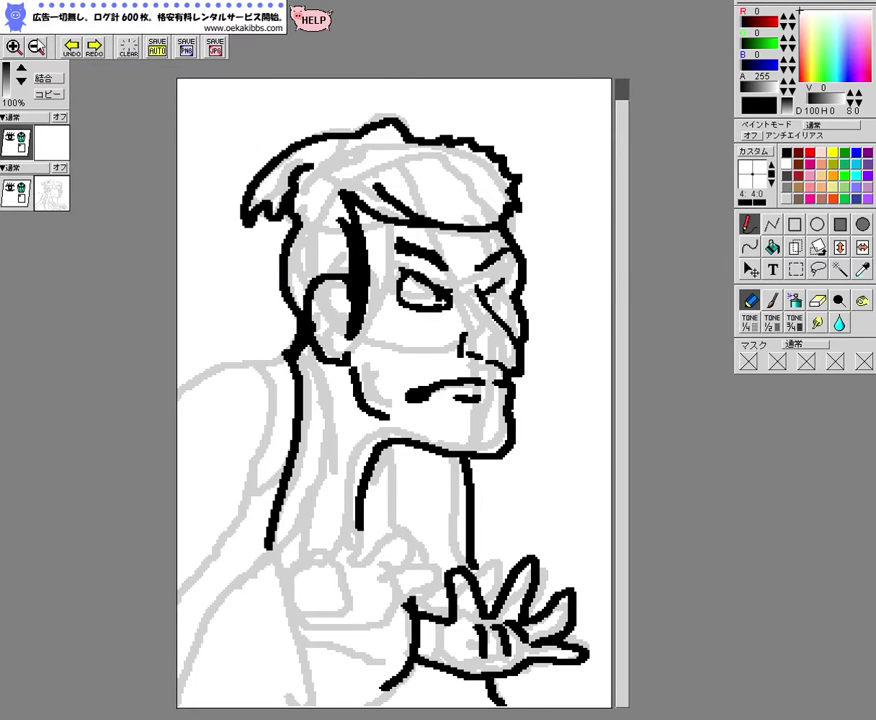
pyautogui.click(12, 47)
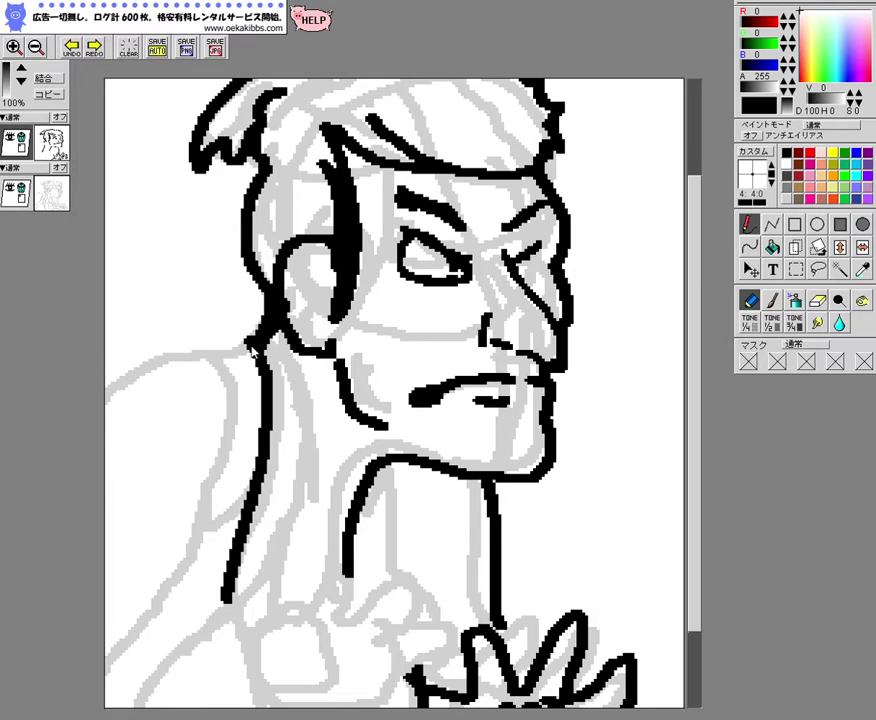
pyautogui.moveTo(252, 346)
pyautogui.mouseDown()
pyautogui.moveTo(196, 368)
pyautogui.moveTo(208, 476)
pyautogui.moveTo(184, 546)
pyautogui.moveTo(123, 610)
pyautogui.moveTo(58, 712)
pyautogui.mouseUp()
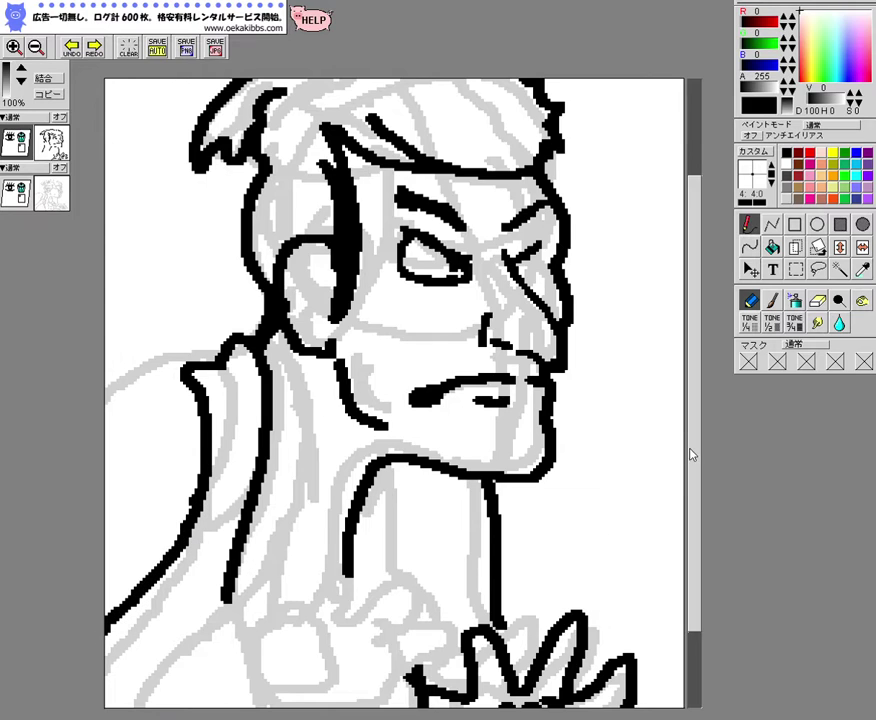
pyautogui.moveTo(690, 454); pyautogui.dragTo(684, 553)
pyautogui.moveTo(238, 487); pyautogui.dragTo(106, 668)
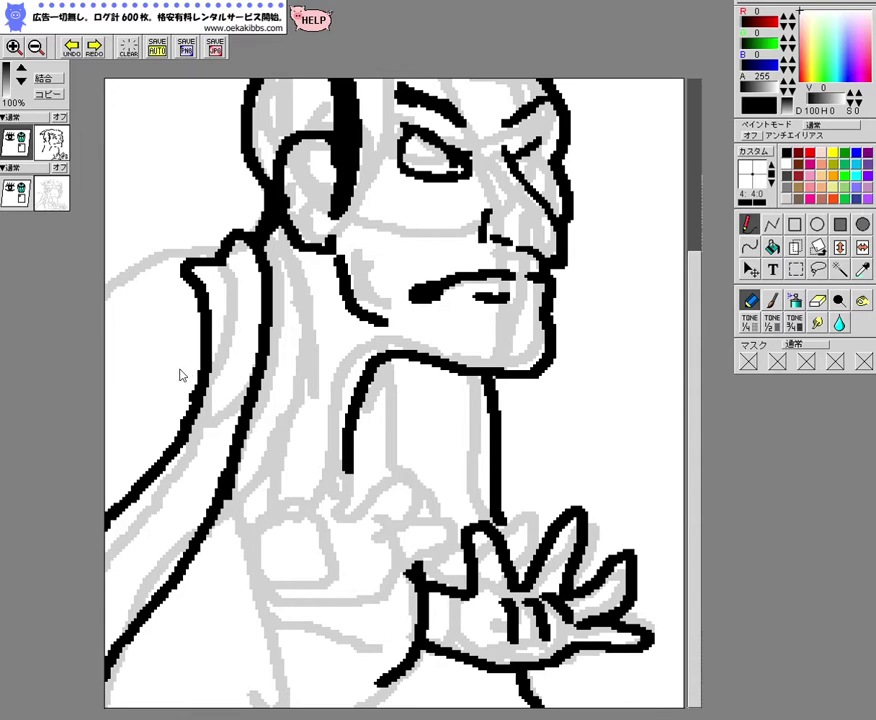
# Ink the shoulder line, the rounded shape beside the lapel, and the curved line from the lapel to the canvas's lower border
pyautogui.moveTo(186, 266)
pyautogui.mouseDown()
pyautogui.moveTo(121, 289)
pyautogui.moveTo(88, 342)
pyautogui.mouseUp()
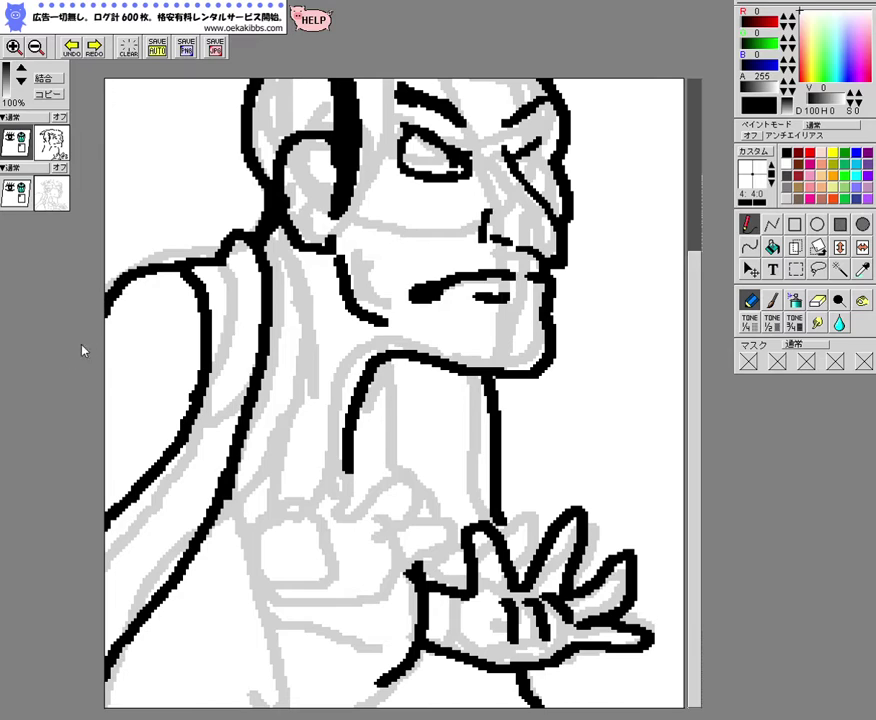
pyautogui.moveTo(184, 355)
pyautogui.mouseDown()
pyautogui.moveTo(151, 383)
pyautogui.moveTo(141, 416)
pyautogui.moveTo(152, 452)
pyautogui.moveTo(173, 454)
pyautogui.mouseUp()
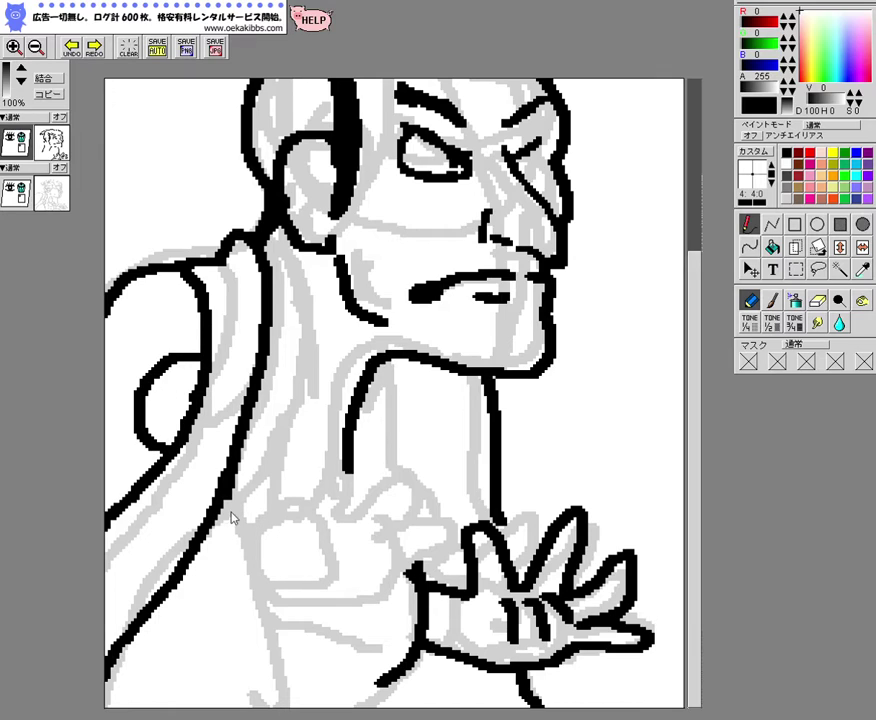
pyautogui.moveTo(225, 508)
pyautogui.mouseDown()
pyautogui.moveTo(205, 632)
pyautogui.moveTo(236, 707)
pyautogui.mouseUp()
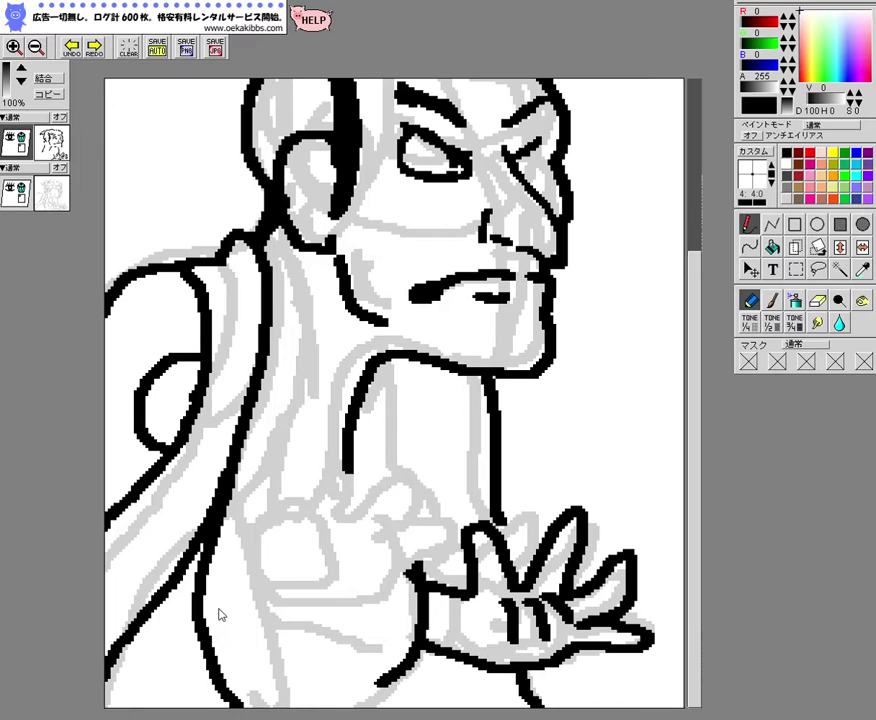
# Ink the near hand with its wrist and spread fingers, and erase the excess thickness from the upper wrist line
pyautogui.moveTo(205, 612)
pyautogui.mouseDown()
pyautogui.moveTo(214, 600)
pyautogui.moveTo(243, 596)
pyautogui.moveTo(281, 611)
pyautogui.moveTo(367, 600)
pyautogui.moveTo(387, 616)
pyautogui.moveTo(410, 598)
pyautogui.moveTo(391, 554)
pyautogui.moveTo(452, 562)
pyautogui.moveTo(381, 519)
pyautogui.mouseUp()
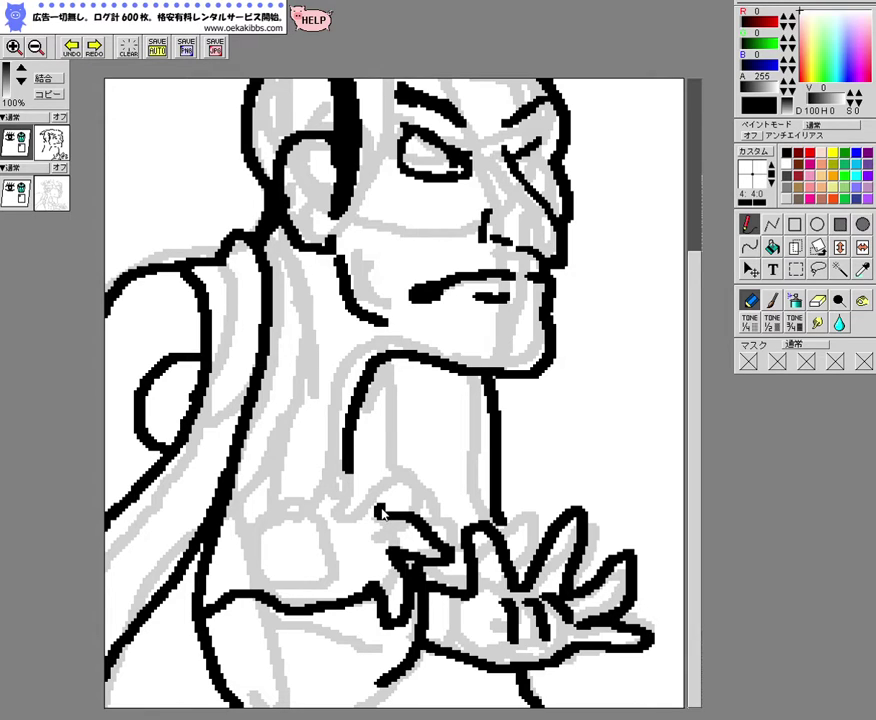
pyautogui.moveTo(386, 505)
pyautogui.mouseDown()
pyautogui.moveTo(412, 468)
pyautogui.moveTo(382, 460)
pyautogui.moveTo(344, 507)
pyautogui.moveTo(320, 489)
pyautogui.moveTo(312, 463)
pyautogui.moveTo(289, 464)
pyautogui.moveTo(278, 522)
pyautogui.moveTo(206, 550)
pyautogui.mouseUp()
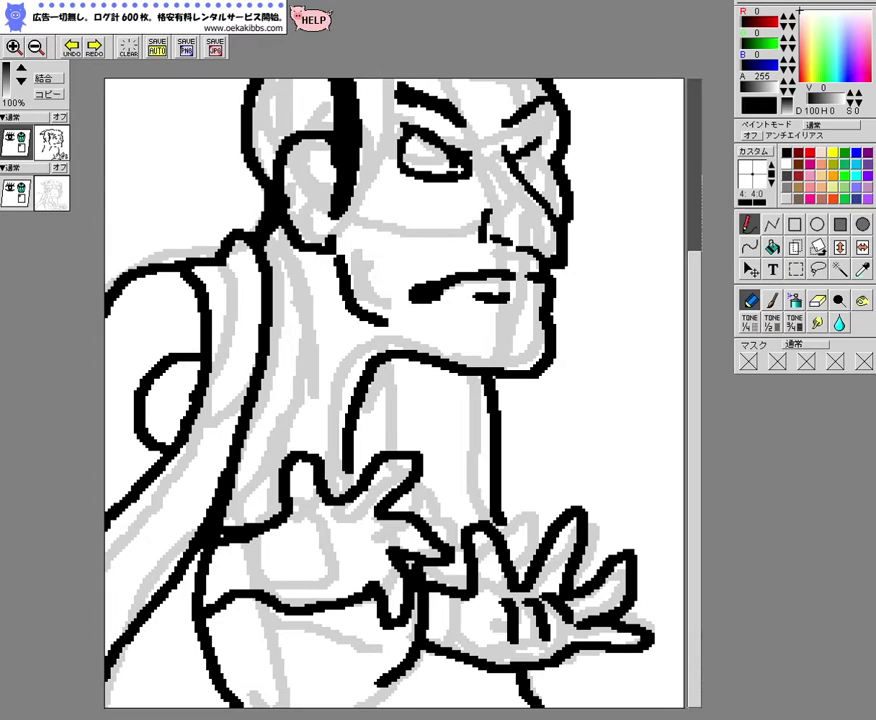
pyautogui.click(818, 306)
pyautogui.moveTo(265, 543); pyautogui.dragTo(225, 549)
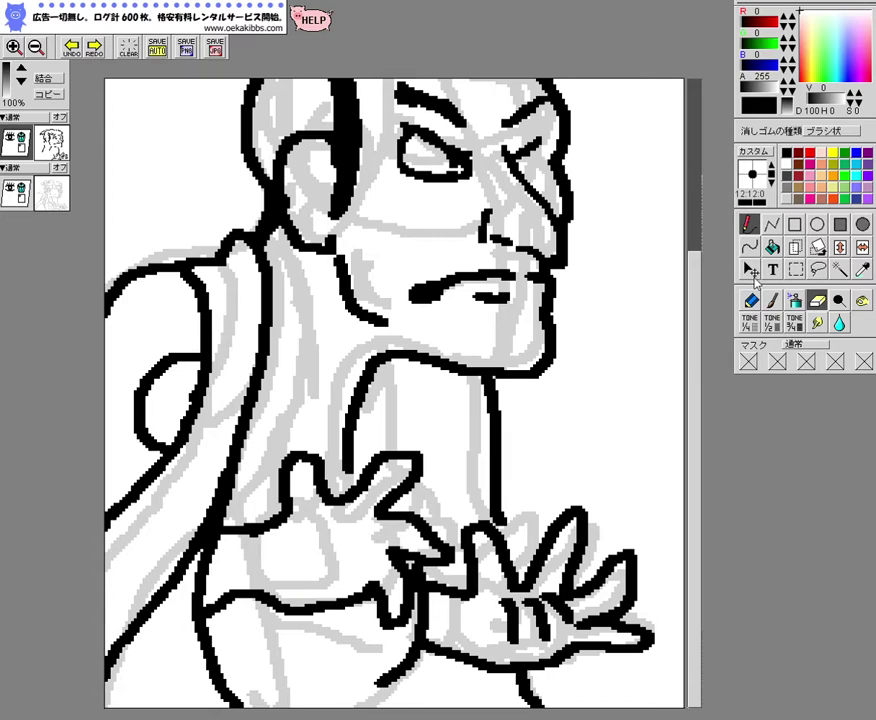
# Ink the wavy sleeve edge below the near hand and extend the neck line down to that hand
pyautogui.click(750, 300)
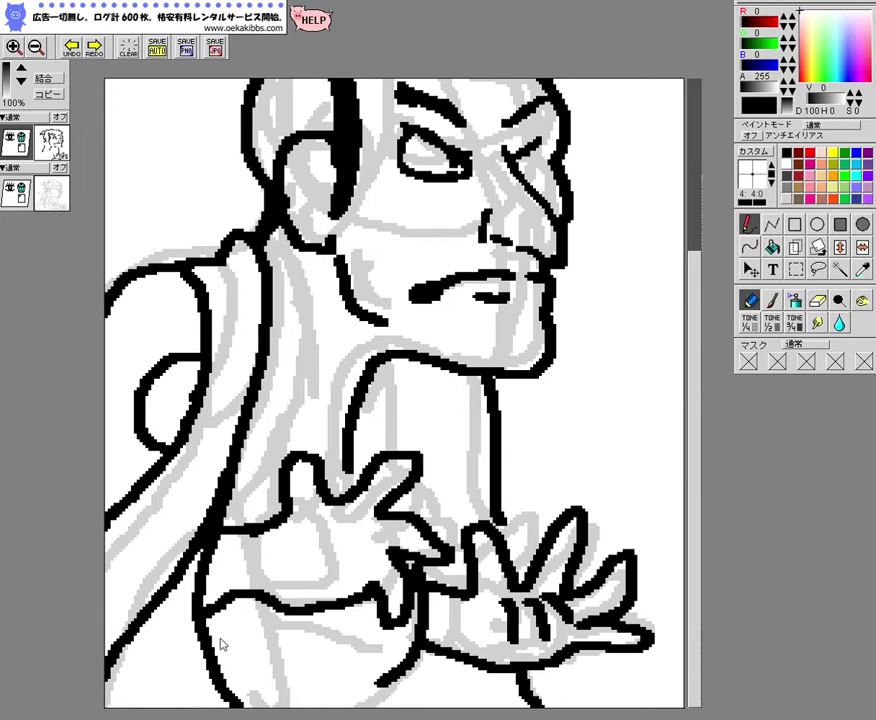
pyautogui.moveTo(206, 630)
pyautogui.mouseDown()
pyautogui.moveTo(243, 661)
pyautogui.moveTo(298, 657)
pyautogui.moveTo(319, 684)
pyautogui.moveTo(436, 714)
pyautogui.mouseUp()
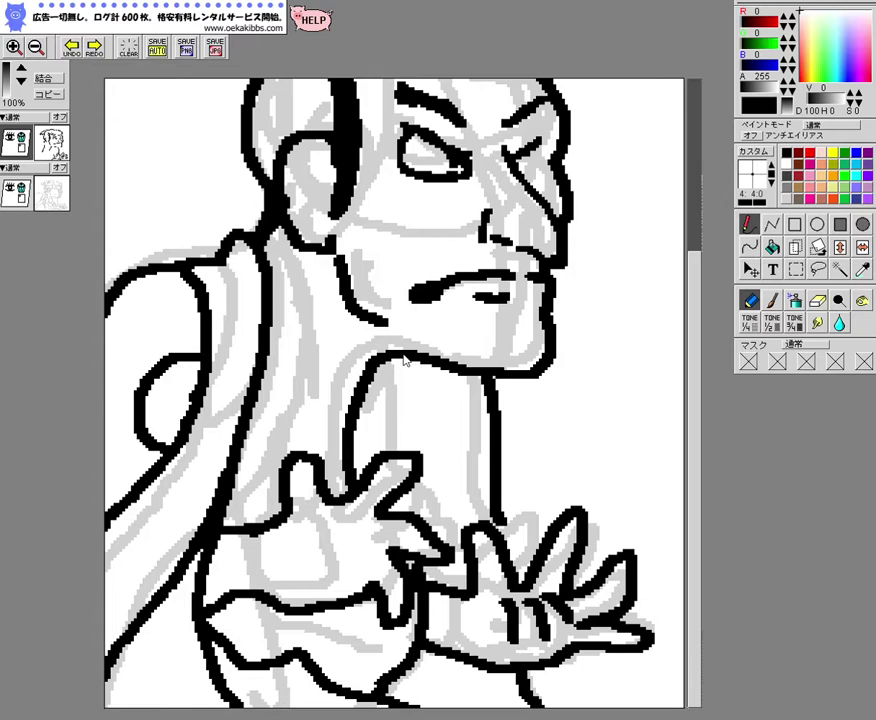
# Ink the thin neck and shirt-front lines between the jaw and the hands with a pen size of 3
pyautogui.moveTo(406, 354); pyautogui.dragTo(414, 394)
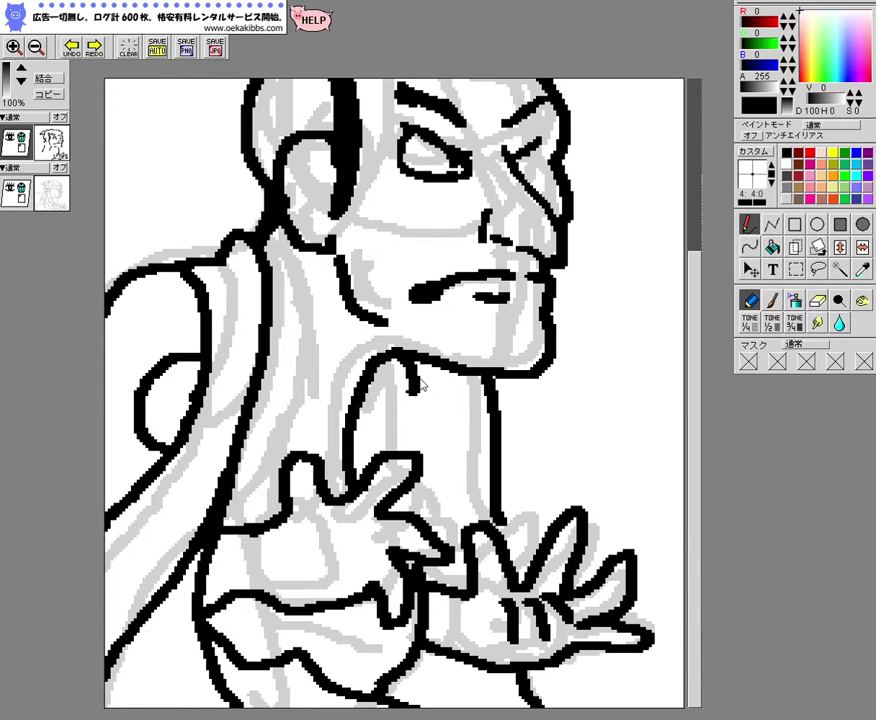
pyautogui.hotkey('ctrl', 'z')
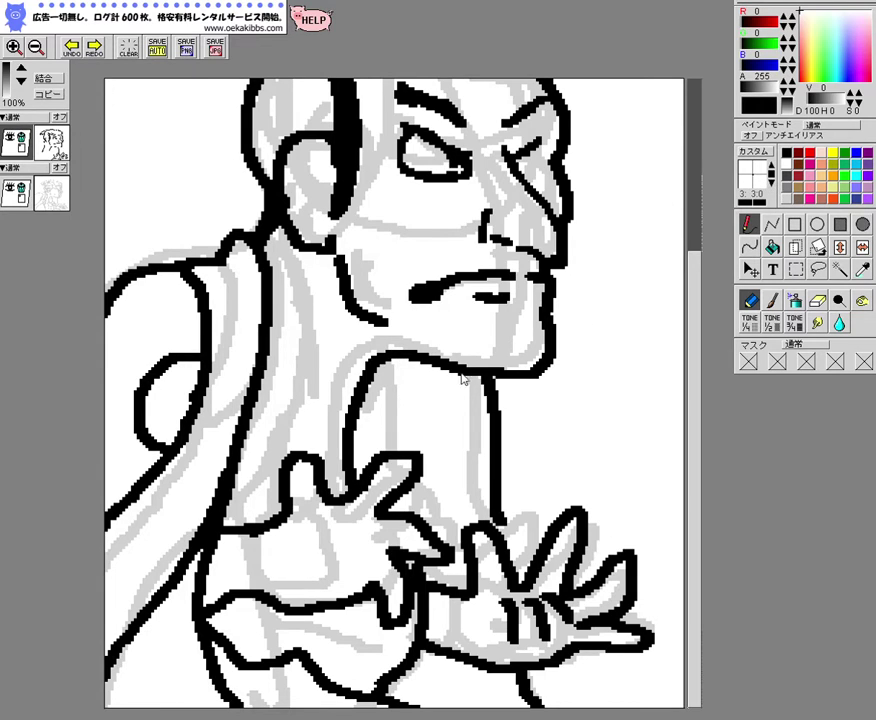
pyautogui.moveTo(422, 366)
pyautogui.mouseDown()
pyautogui.moveTo(429, 487)
pyautogui.moveTo(465, 593)
pyautogui.mouseUp()
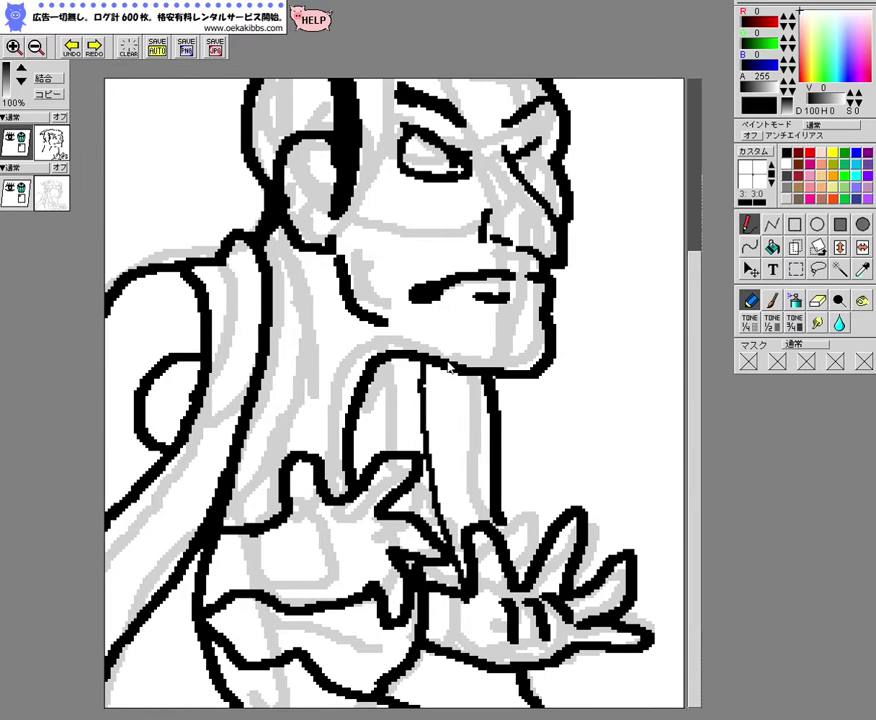
pyautogui.moveTo(462, 374)
pyautogui.mouseDown()
pyautogui.moveTo(455, 438)
pyautogui.moveTo(466, 560)
pyautogui.moveTo(473, 505)
pyautogui.mouseUp()
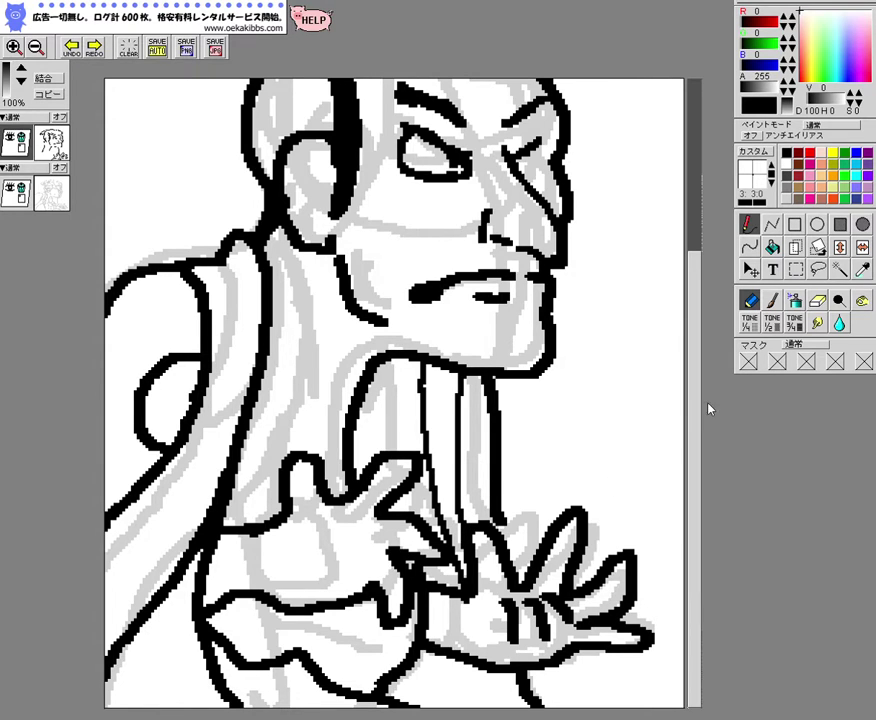
pyautogui.moveTo(698, 484); pyautogui.dragTo(601, 514)
pyautogui.moveTo(419, 391)
pyautogui.mouseDown()
pyautogui.moveTo(397, 411)
pyautogui.moveTo(388, 441)
pyautogui.mouseUp()
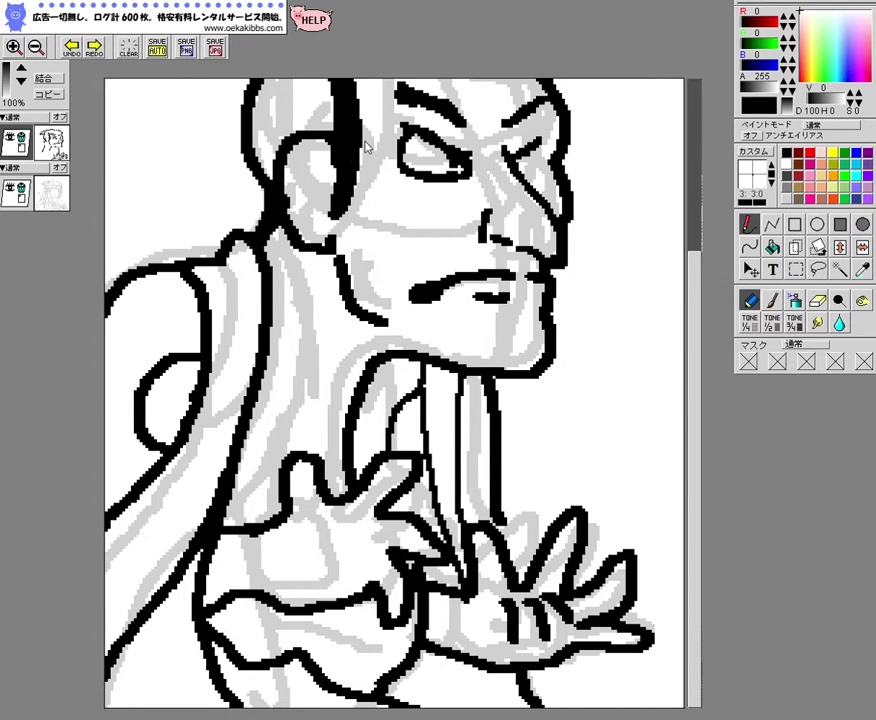
# Fill in the near eye's iris in black and ink the far eye's lids and iris
pyautogui.click(15, 46)
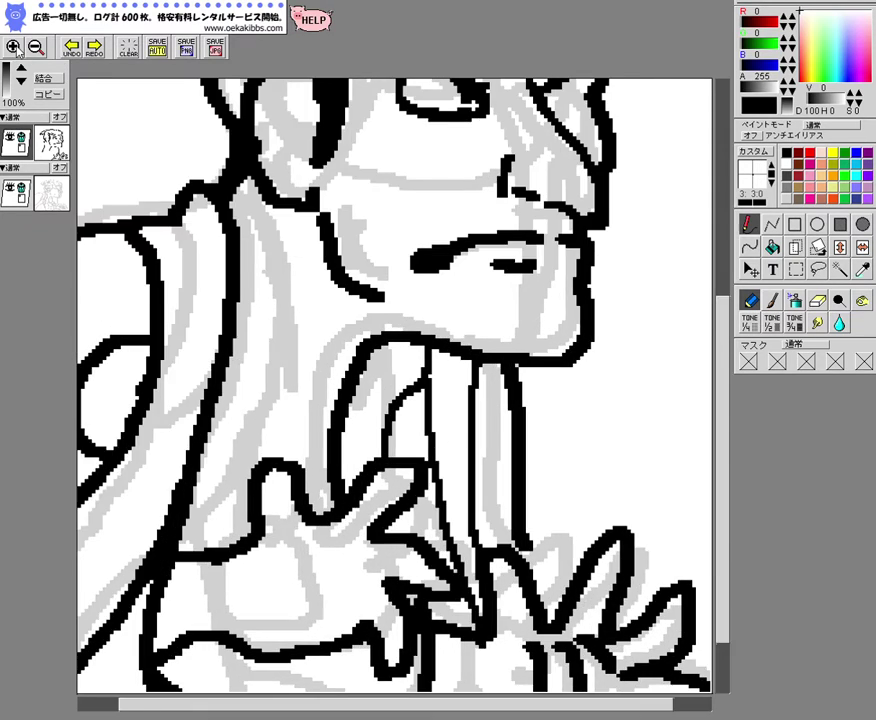
pyautogui.click(15, 46)
pyautogui.moveTo(728, 418); pyautogui.dragTo(735, 314)
pyautogui.moveTo(450, 245)
pyautogui.mouseDown()
pyautogui.moveTo(449, 255)
pyautogui.moveTo(461, 257)
pyautogui.moveTo(460, 246)
pyautogui.mouseUp()
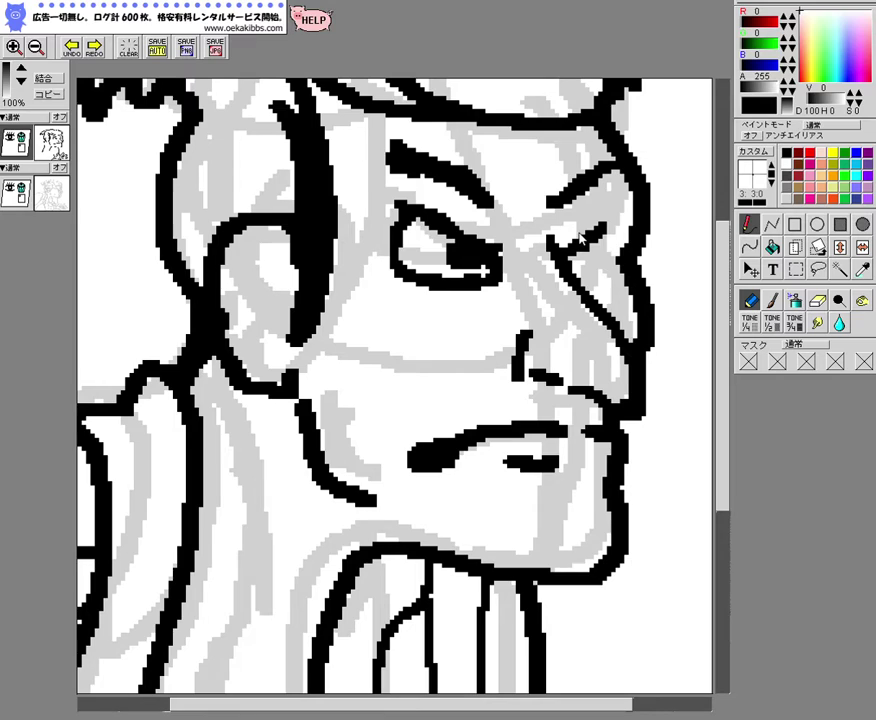
pyautogui.moveTo(573, 282); pyautogui.dragTo(633, 256)
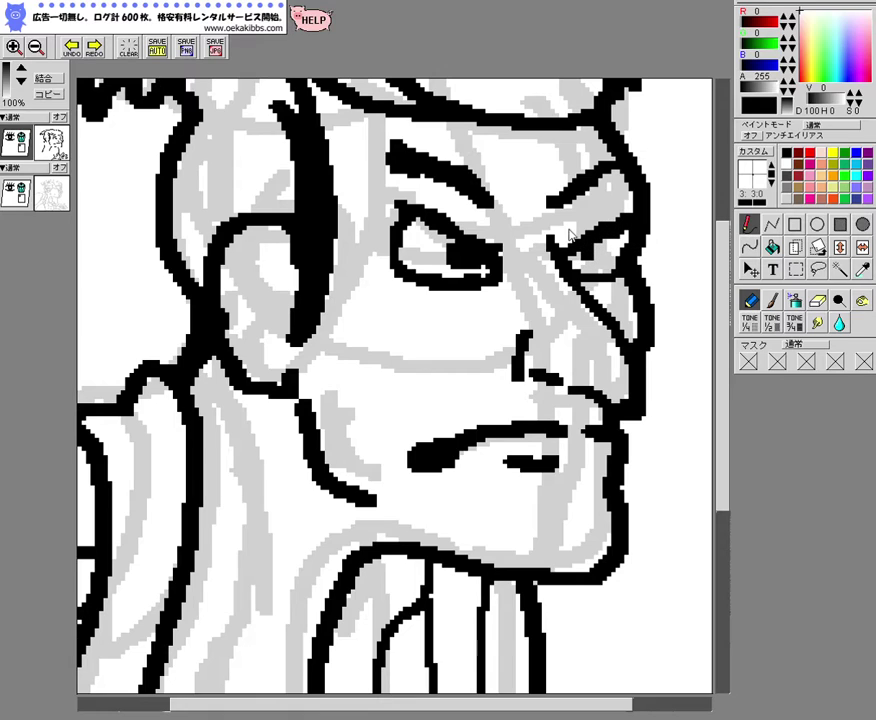
# Add short strokes at the near brow's end and the far eye's inner corner, and thin the jaw line by erasing and re-inking it
pyautogui.moveTo(557, 225); pyautogui.dragTo(558, 244)
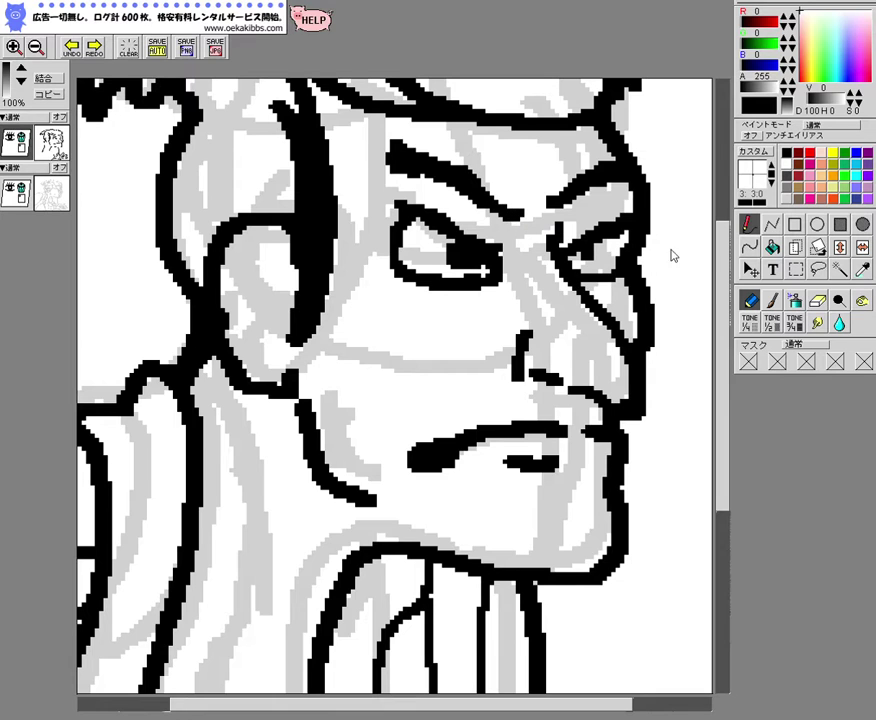
pyautogui.moveTo(723, 332); pyautogui.dragTo(597, 444)
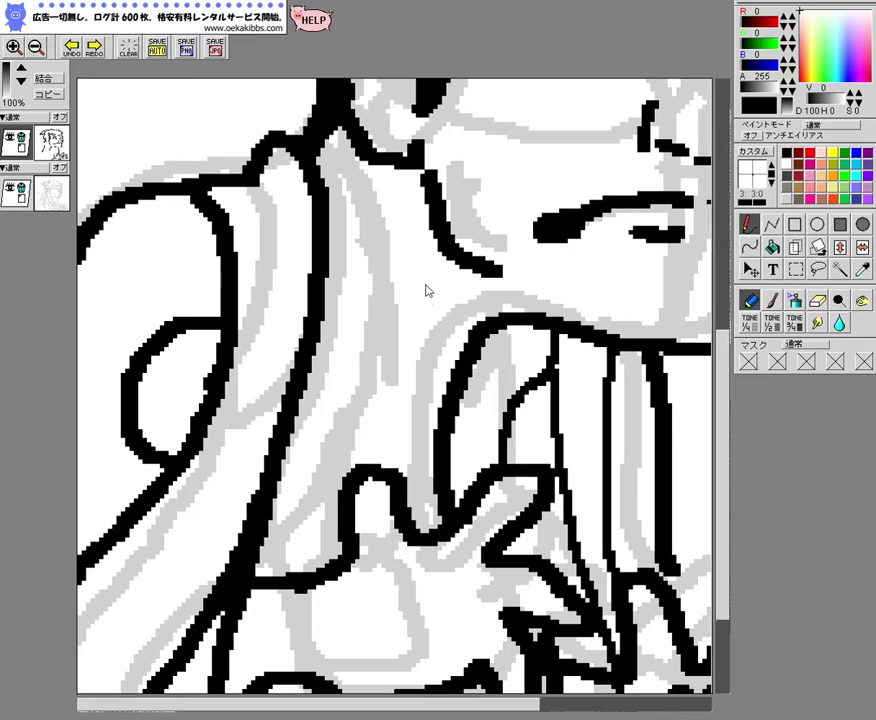
pyautogui.click(818, 298)
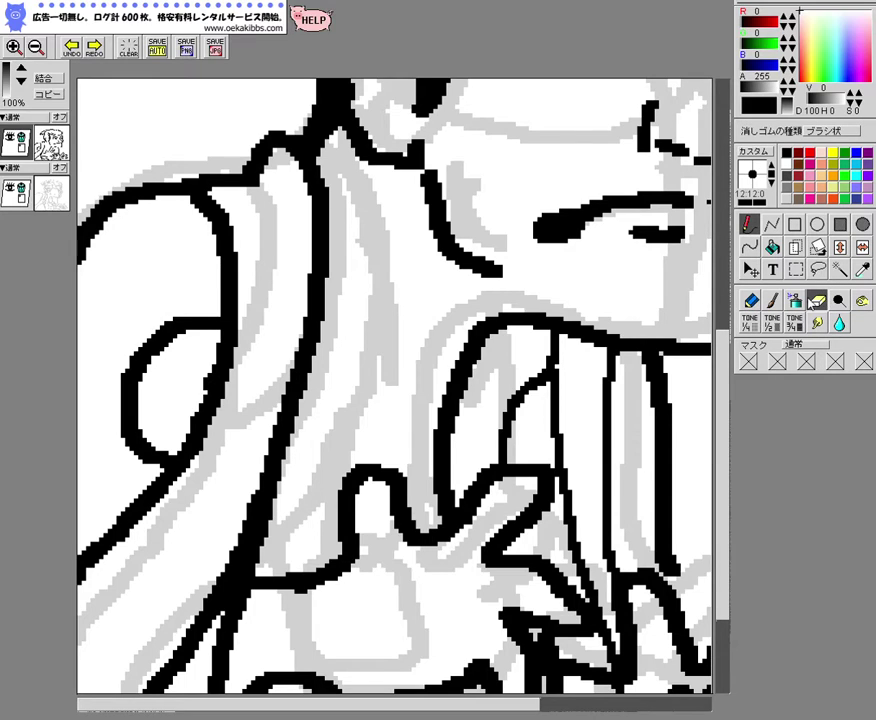
pyautogui.moveTo(434, 276); pyautogui.dragTo(469, 289)
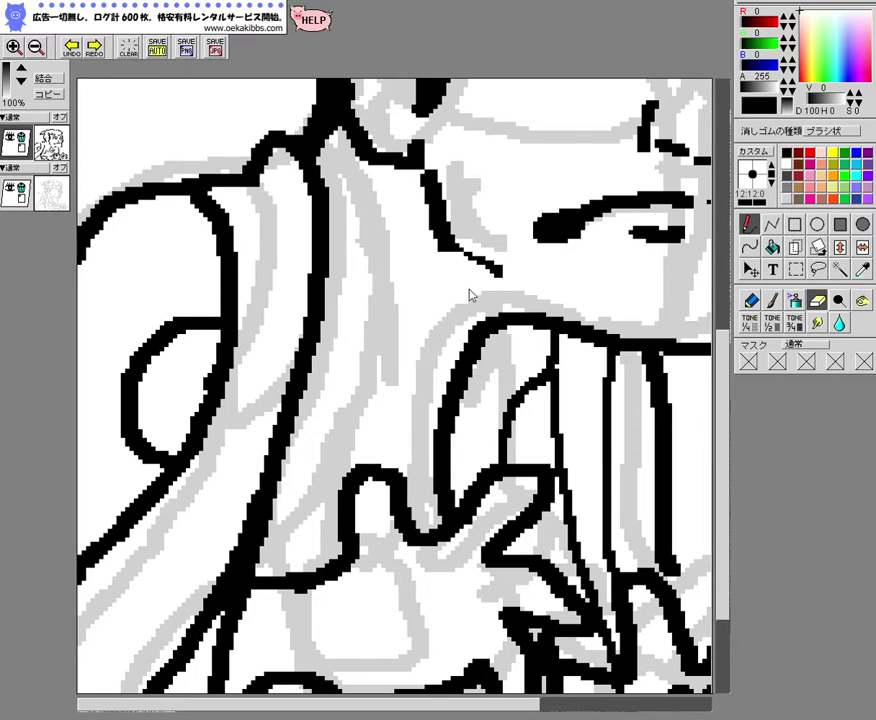
pyautogui.moveTo(416, 229); pyautogui.dragTo(504, 236)
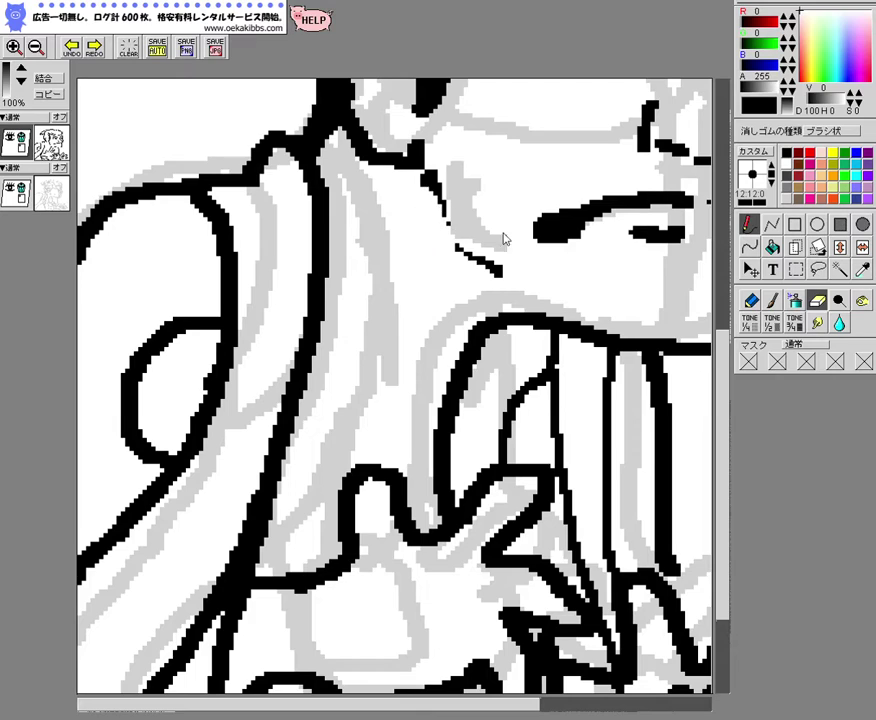
pyautogui.click(750, 299)
pyautogui.moveTo(436, 200)
pyautogui.mouseDown()
pyautogui.moveTo(445, 236)
pyautogui.moveTo(493, 272)
pyautogui.mouseUp()
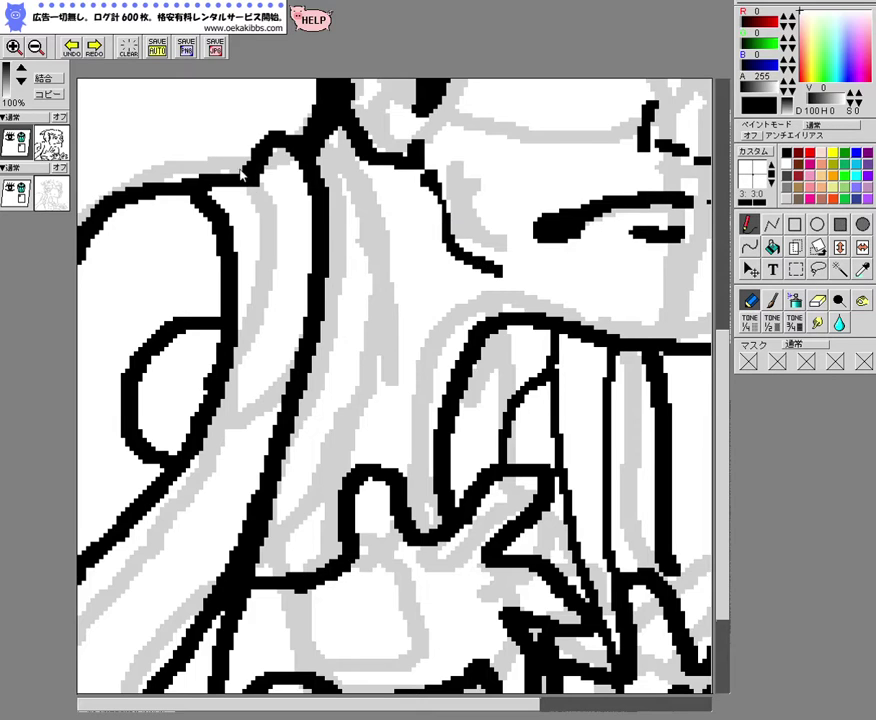
# Ink a thin neck crease with a small dot beneath it, and an angular line along the front of the sideburn
pyautogui.click(35, 47)
pyautogui.click(35, 47)
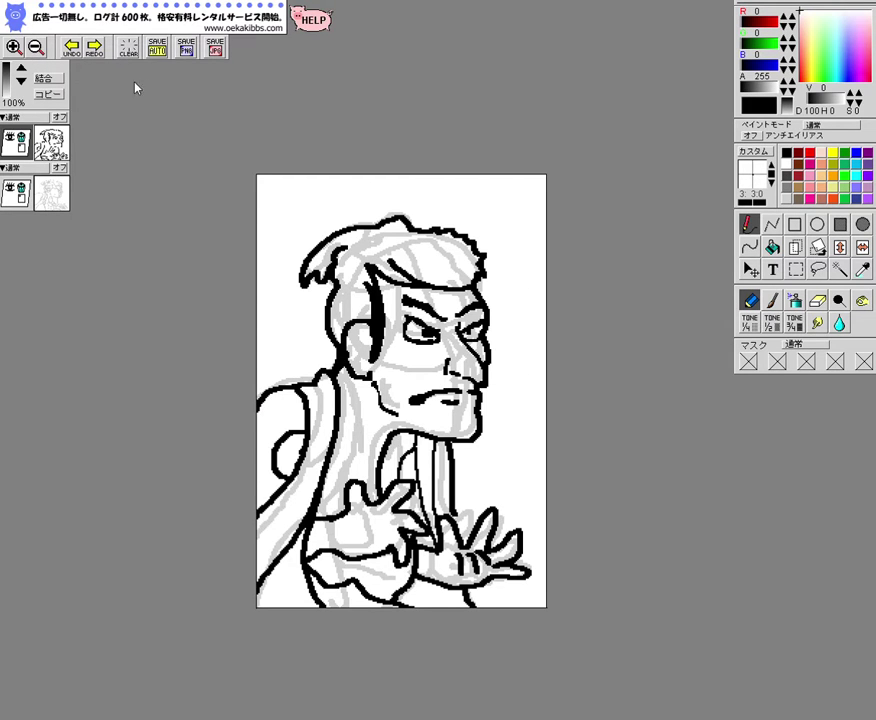
pyautogui.click(13, 47)
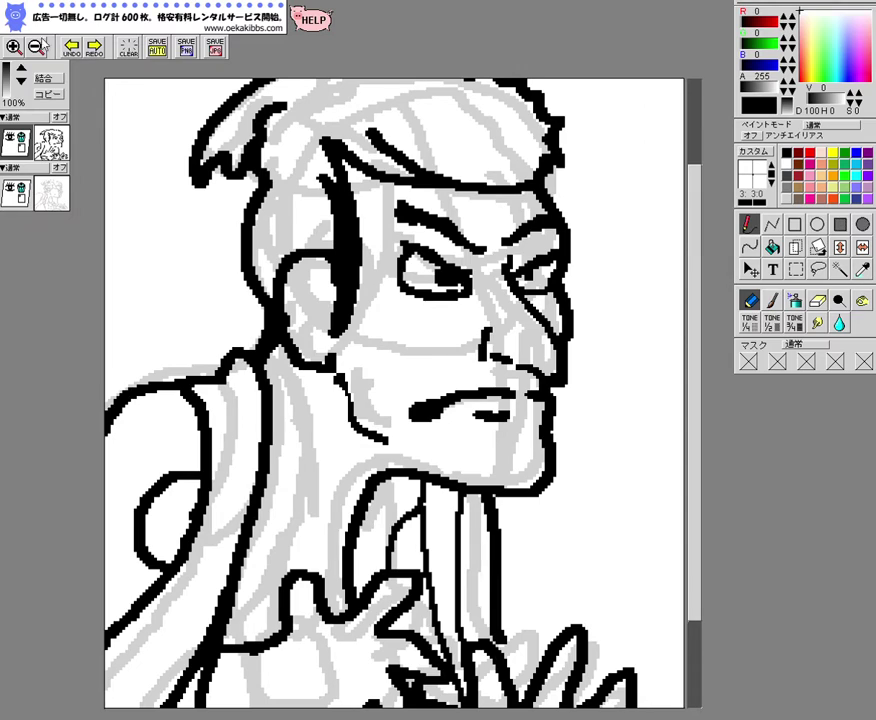
pyautogui.click(750, 225)
pyautogui.moveTo(271, 469)
pyautogui.mouseDown()
pyautogui.moveTo(297, 493)
pyautogui.moveTo(301, 521)
pyautogui.mouseUp()
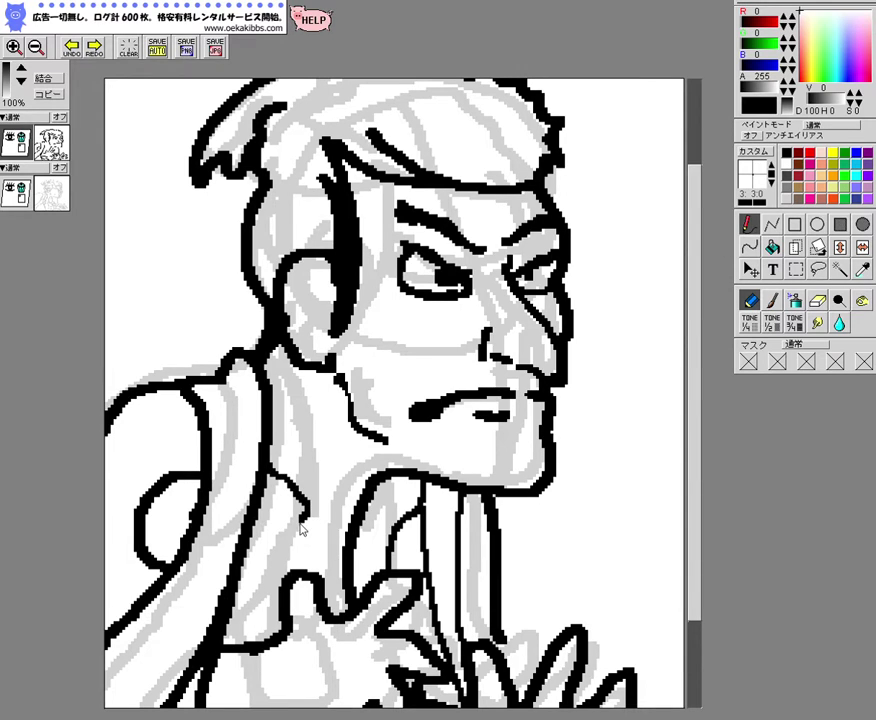
pyautogui.click(309, 540)
pyautogui.click(36, 47)
pyautogui.click(36, 47)
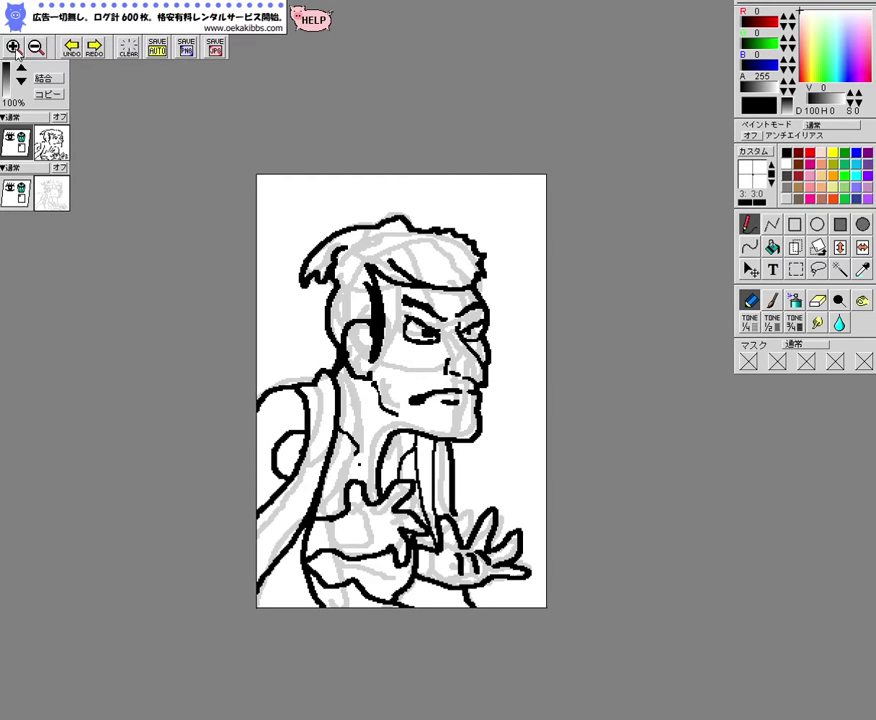
pyautogui.click(13, 47)
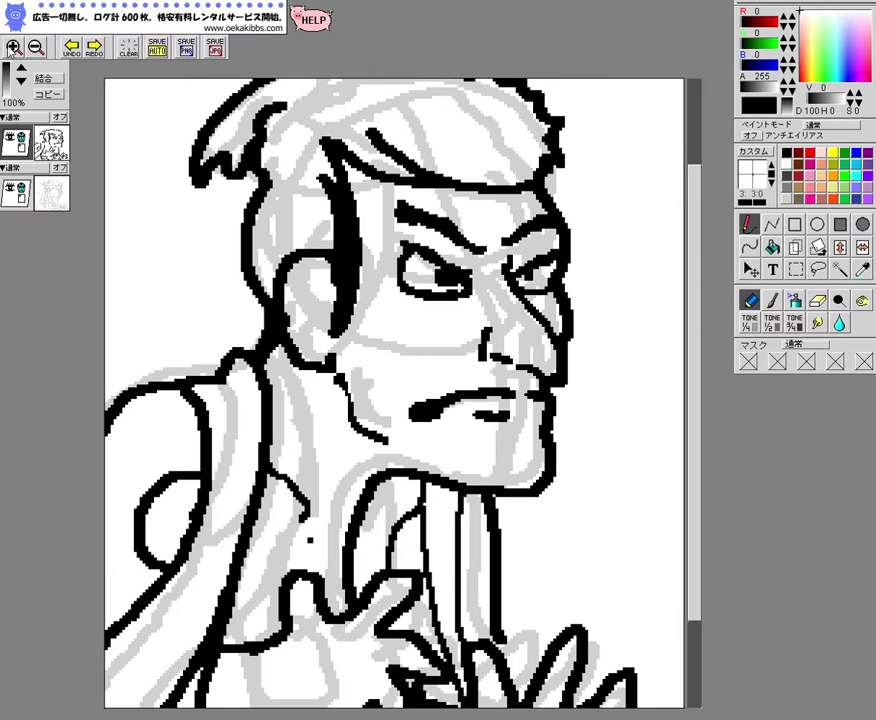
pyautogui.moveTo(359, 235)
pyautogui.mouseDown()
pyautogui.moveTo(387, 303)
pyautogui.moveTo(369, 324)
pyautogui.moveTo(352, 317)
pyautogui.mouseUp()
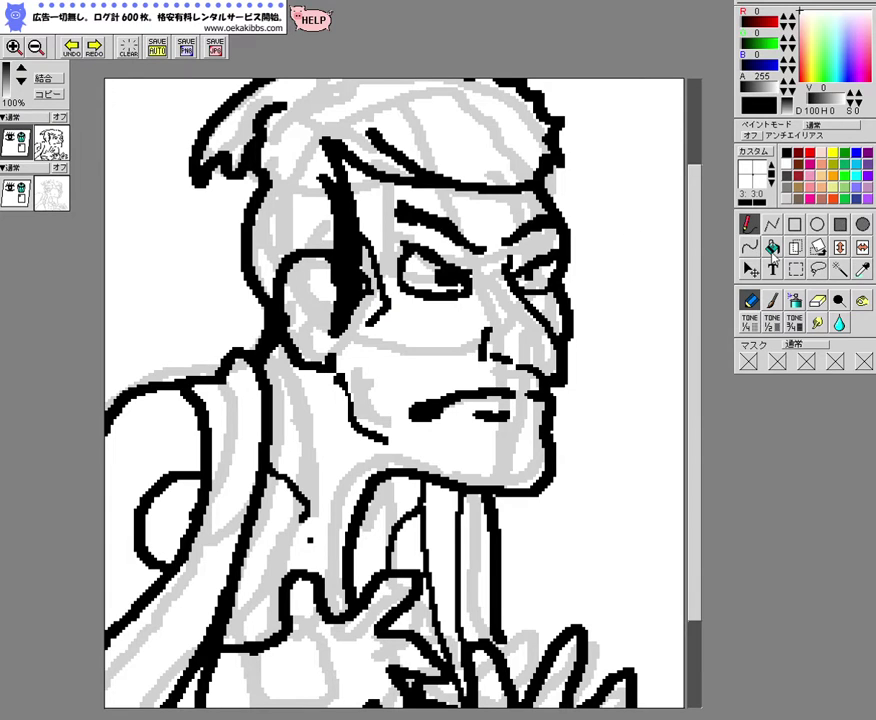
# Fill the hair and the curved area under the chin above the near hand with dark grey (RGB 64, 64, 64)
pyautogui.click(770, 248)
pyautogui.click(784, 190)
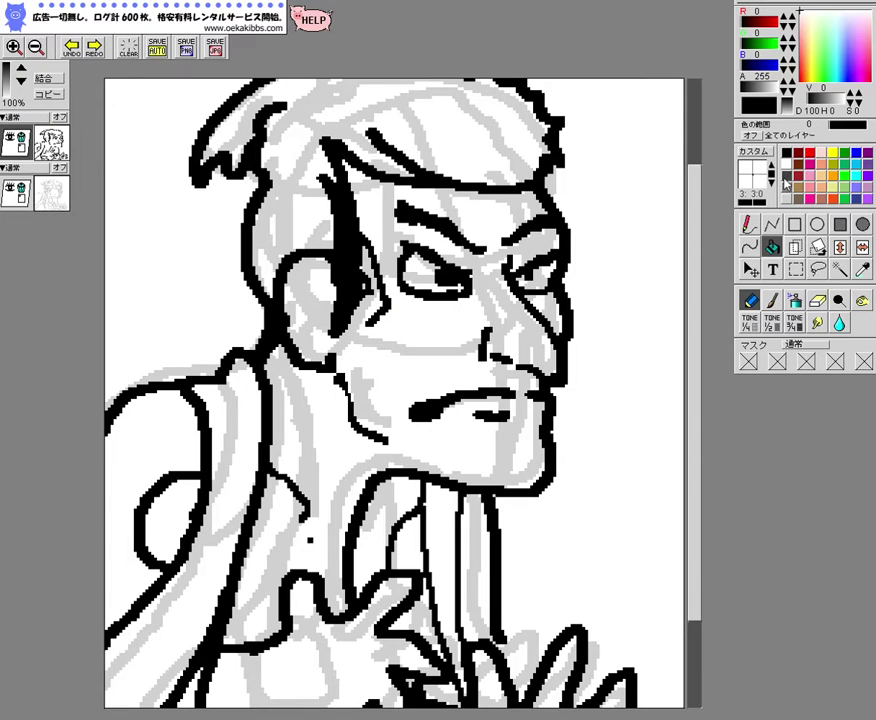
pyautogui.click(370, 125)
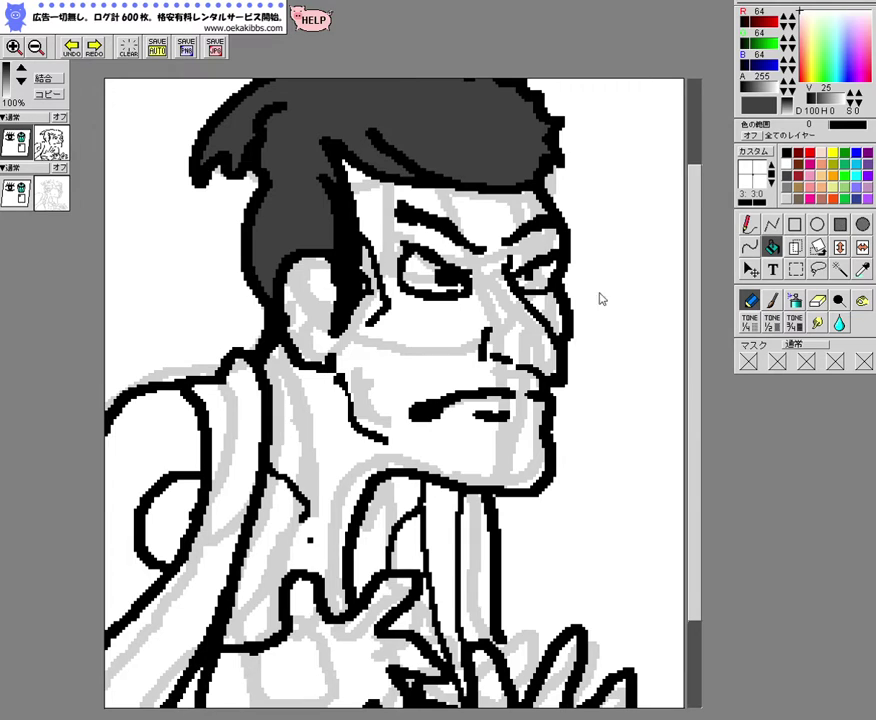
pyautogui.moveTo(699, 376)
pyautogui.mouseDown()
pyautogui.moveTo(674, 298)
pyautogui.moveTo(655, 330)
pyautogui.mouseUp()
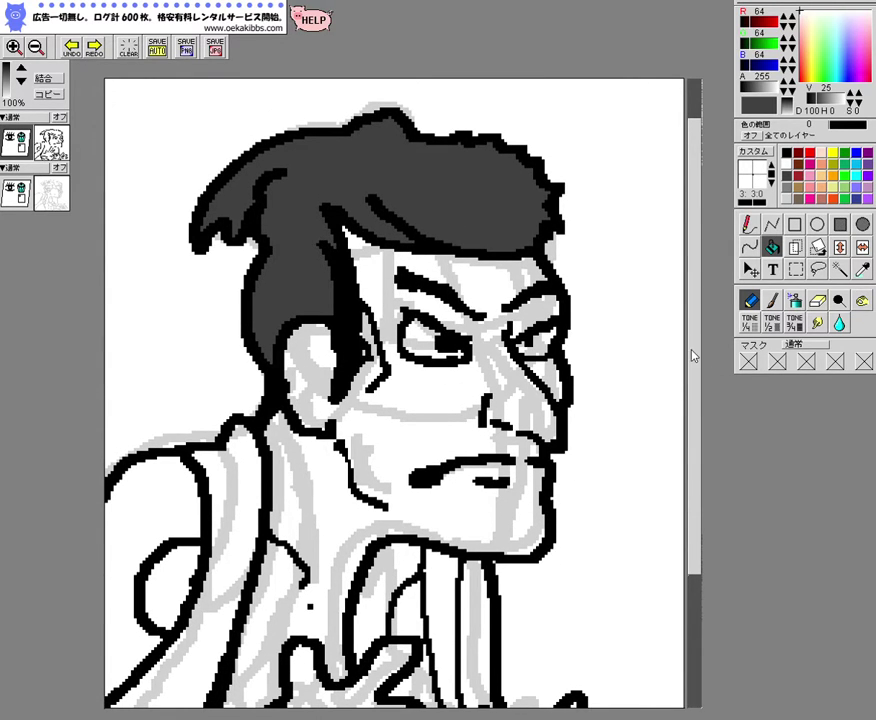
pyautogui.moveTo(692, 352); pyautogui.dragTo(692, 502)
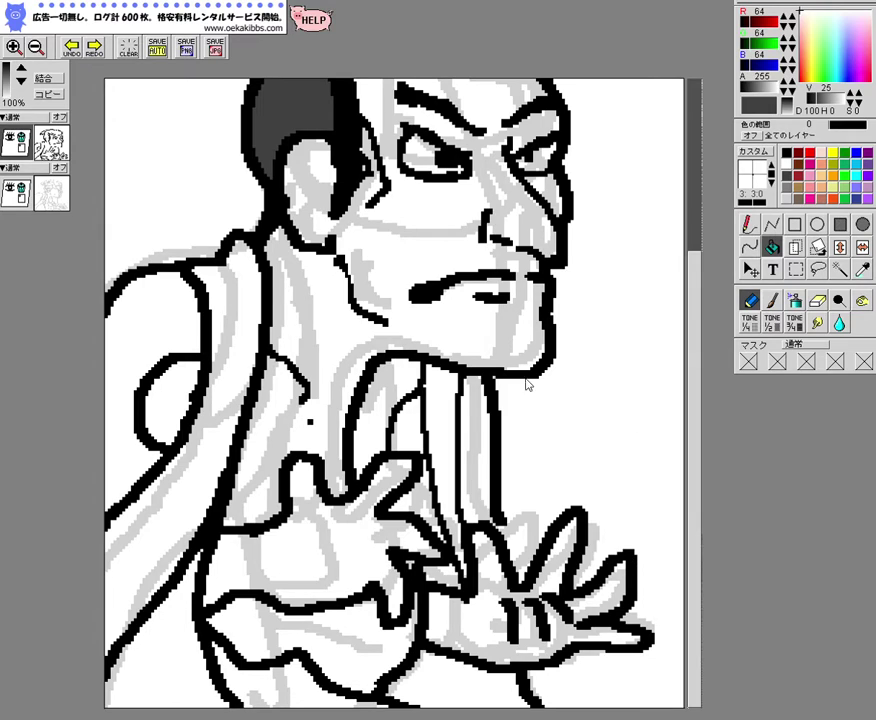
pyautogui.click(388, 395)
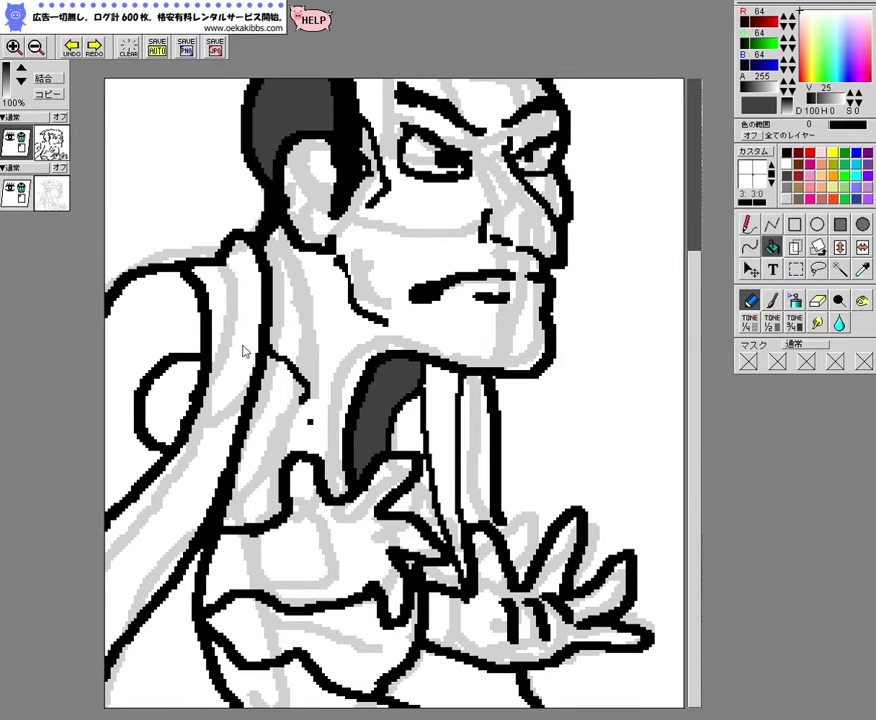
# Ink in black a thin inner collar line down to the near hand and the curved dividing lines inside the near sleeve
pyautogui.click(751, 225)
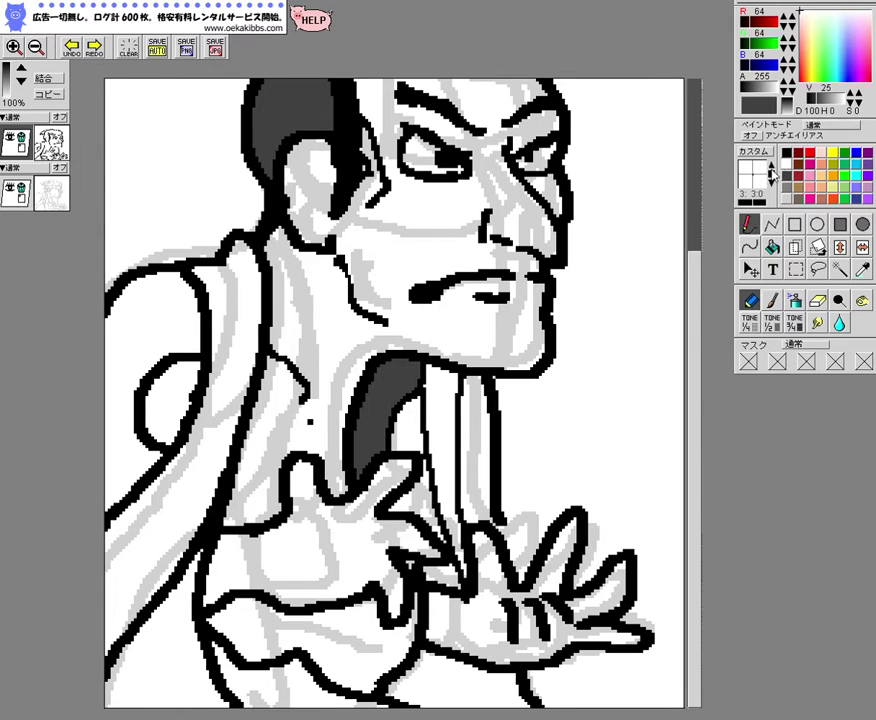
pyautogui.click(787, 154)
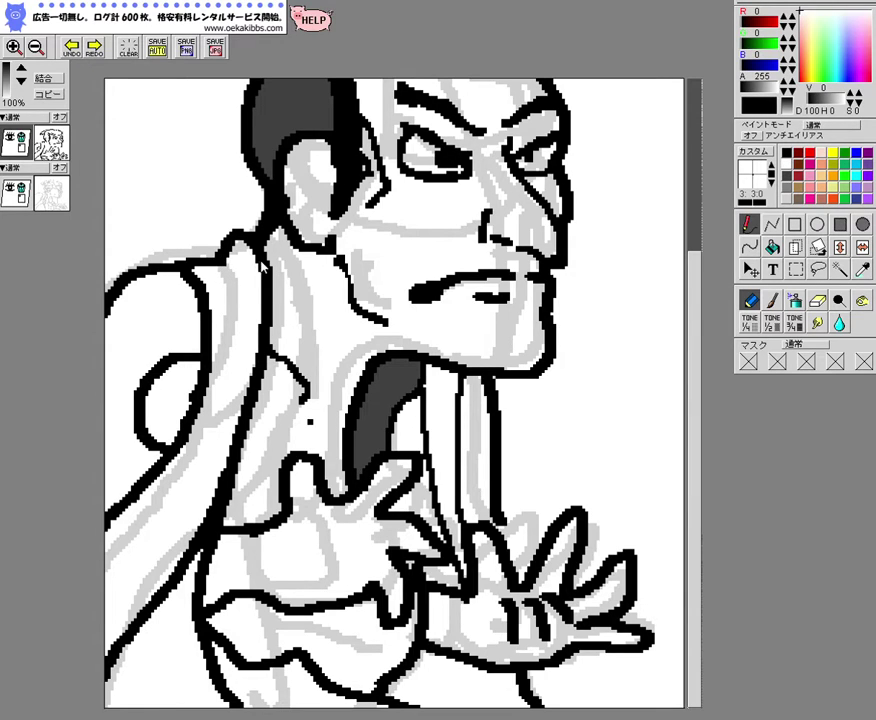
pyautogui.moveTo(266, 256)
pyautogui.mouseDown()
pyautogui.moveTo(288, 345)
pyautogui.moveTo(284, 387)
pyautogui.moveTo(238, 512)
pyautogui.mouseUp()
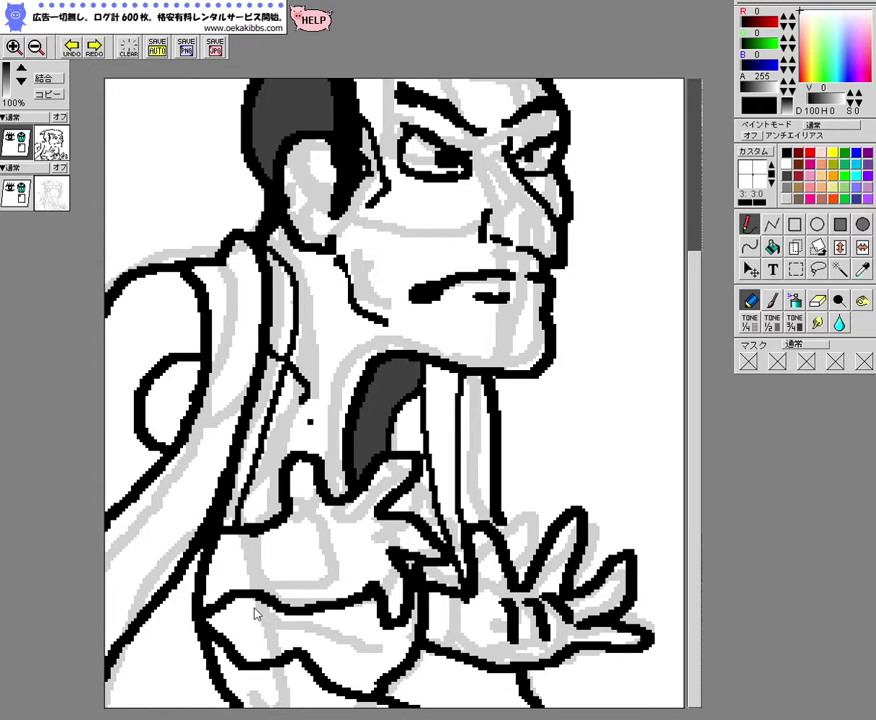
pyautogui.moveTo(249, 601); pyautogui.dragTo(284, 656)
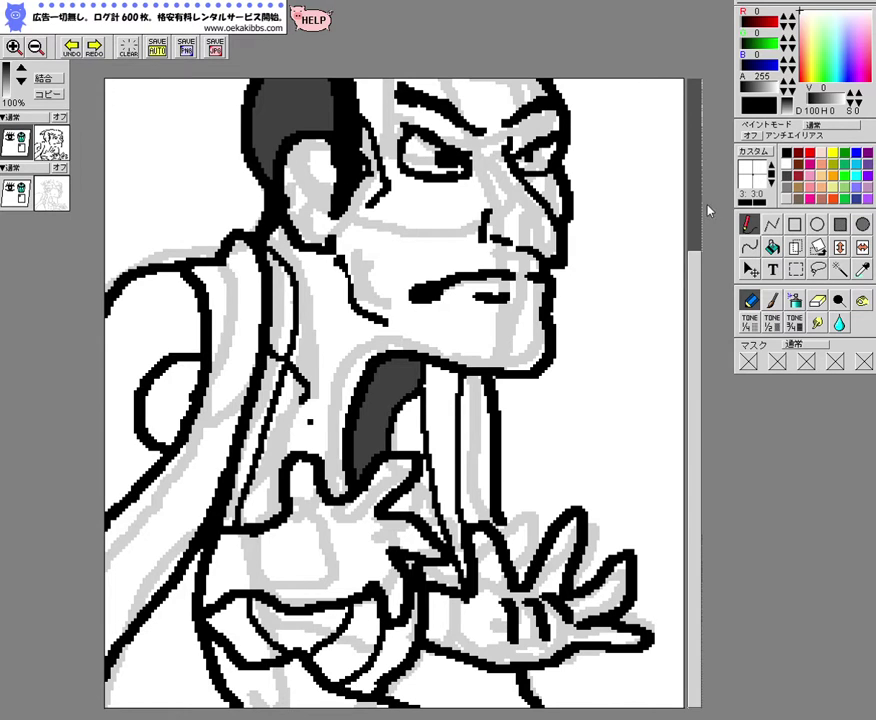
# Fill the two inner collar strips and the two outer sections of the near sleeve with the sampled dark grey
pyautogui.click(772, 246)
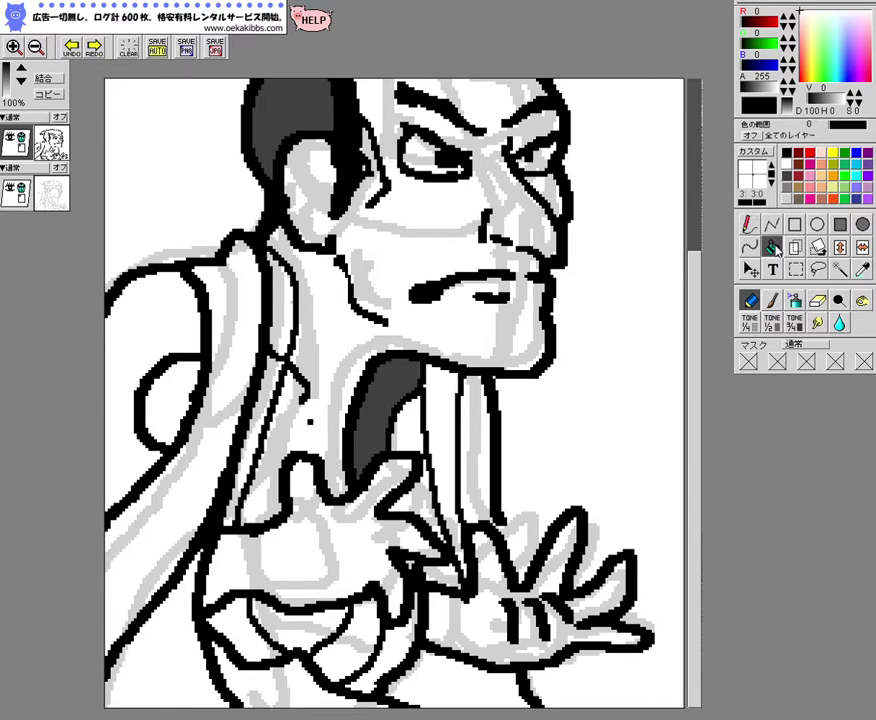
pyautogui.rightClick(392, 386)
pyautogui.click(285, 318)
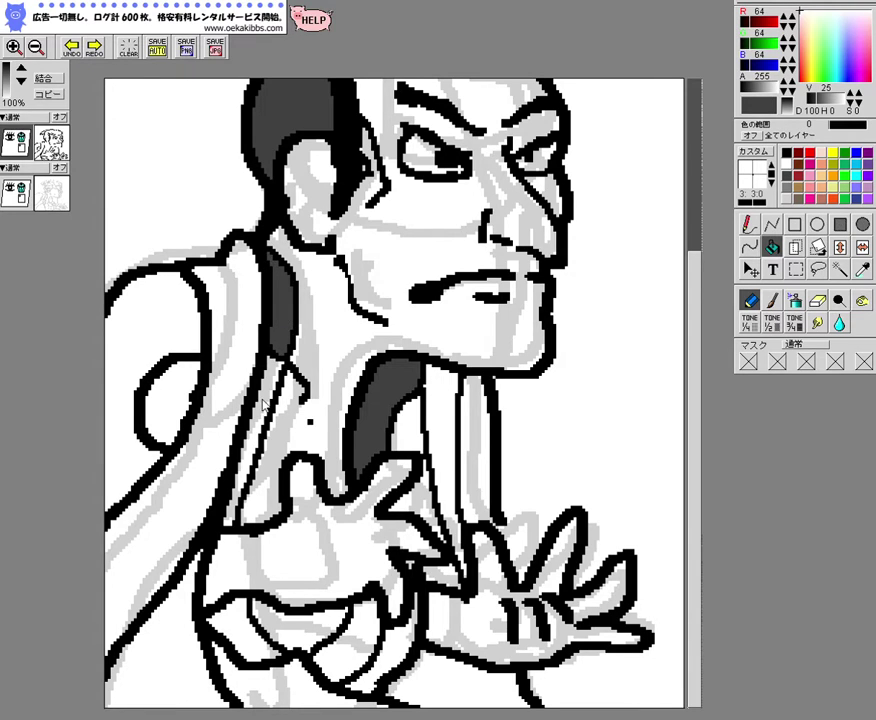
pyautogui.click(262, 402)
pyautogui.click(235, 622)
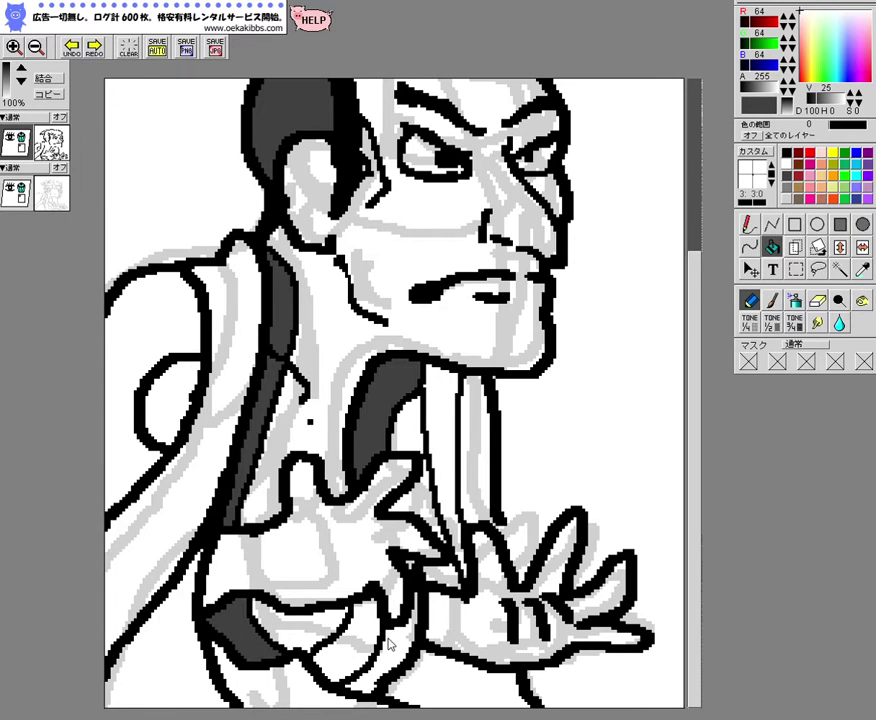
pyautogui.click(360, 640)
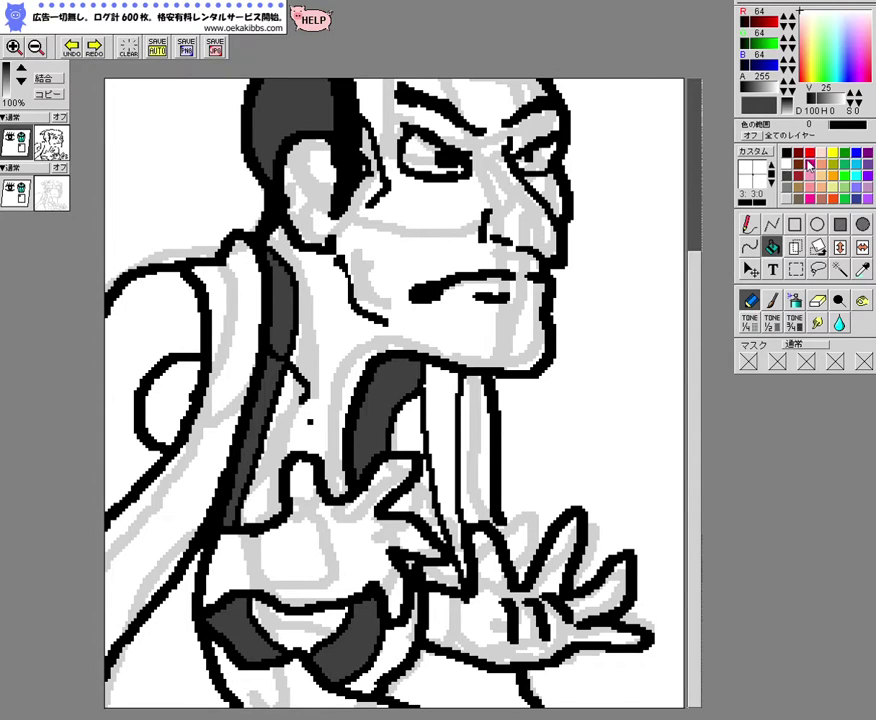
# Fill the area beside the near sleeve and the two areas above and between the near hand's fingers with orange (255, 90, 18)
pyautogui.click(812, 155)
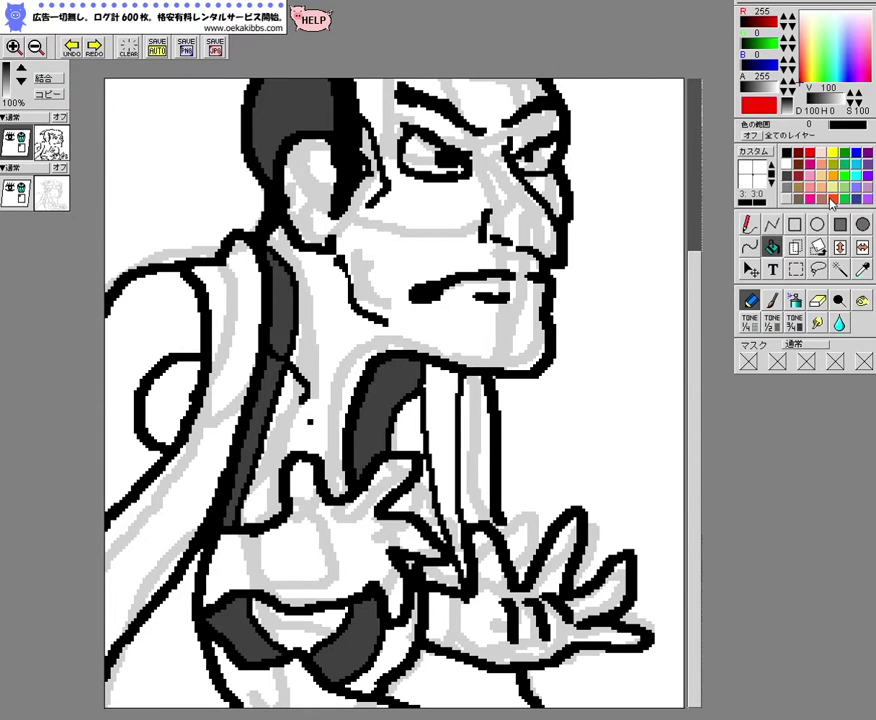
pyautogui.click(830, 203)
pyautogui.click(402, 652)
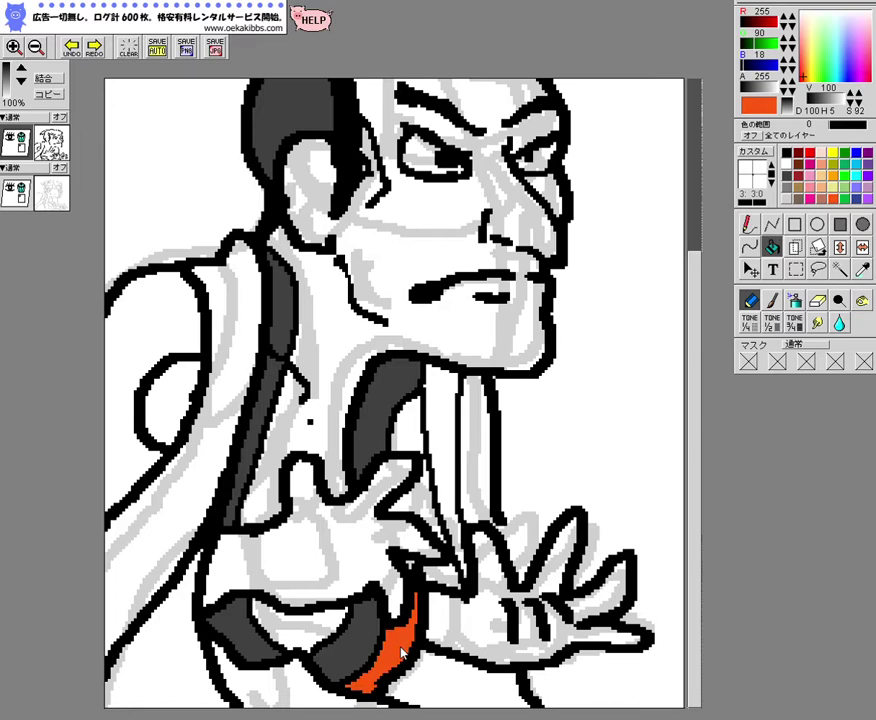
pyautogui.click(414, 448)
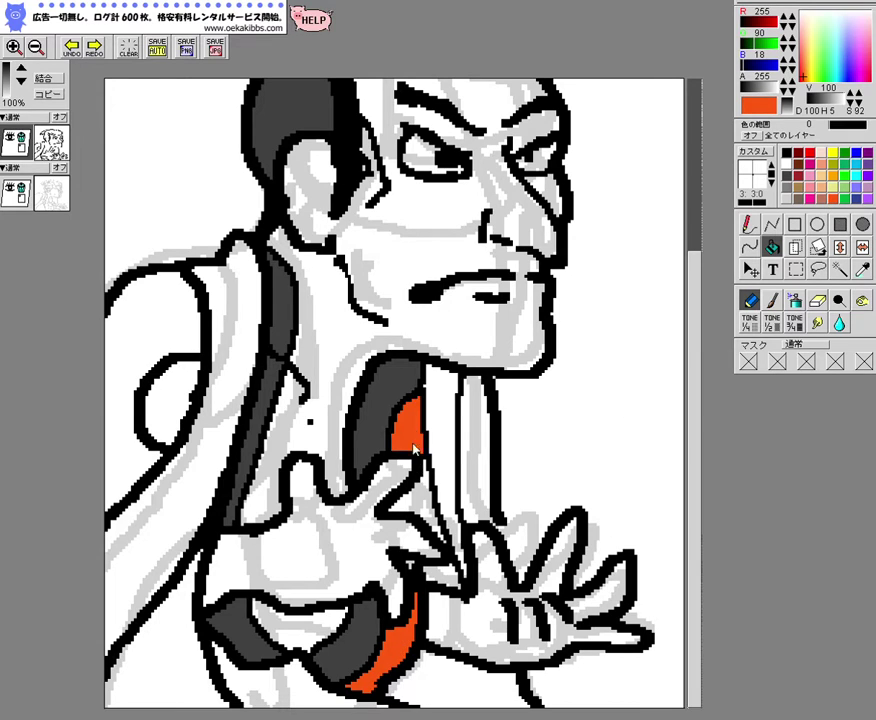
pyautogui.click(419, 506)
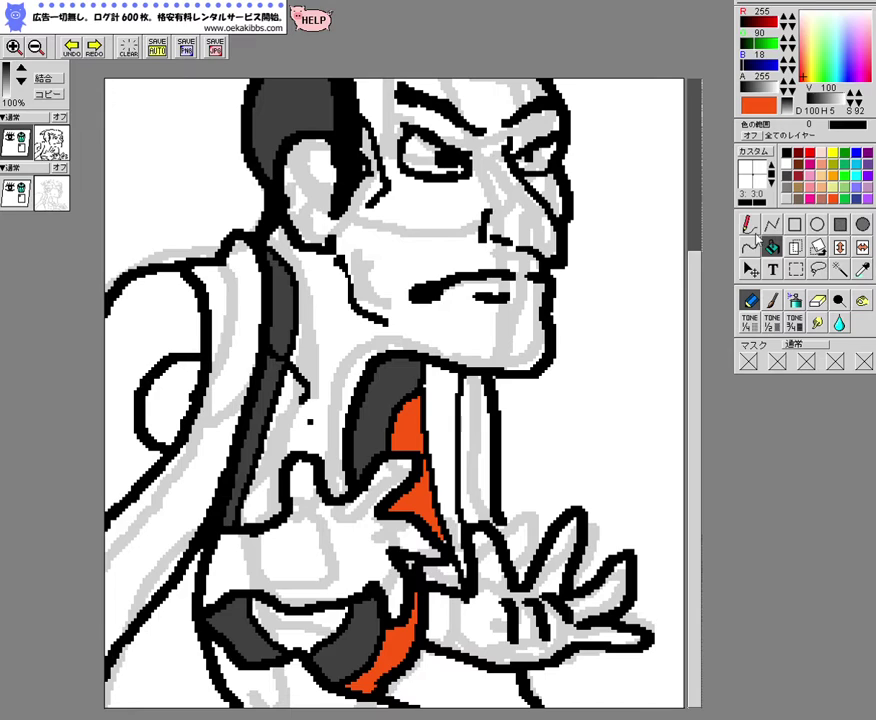
# Fill the two long shirt-front strips below the chin with red (255, 0, 0)
pyautogui.click(812, 154)
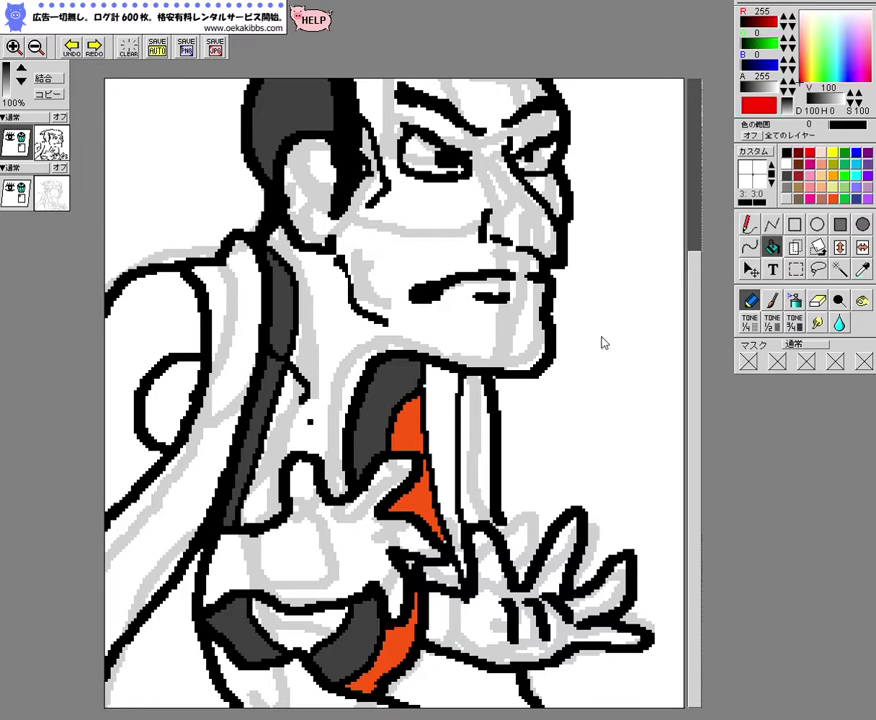
pyautogui.click(448, 420)
pyautogui.click(483, 436)
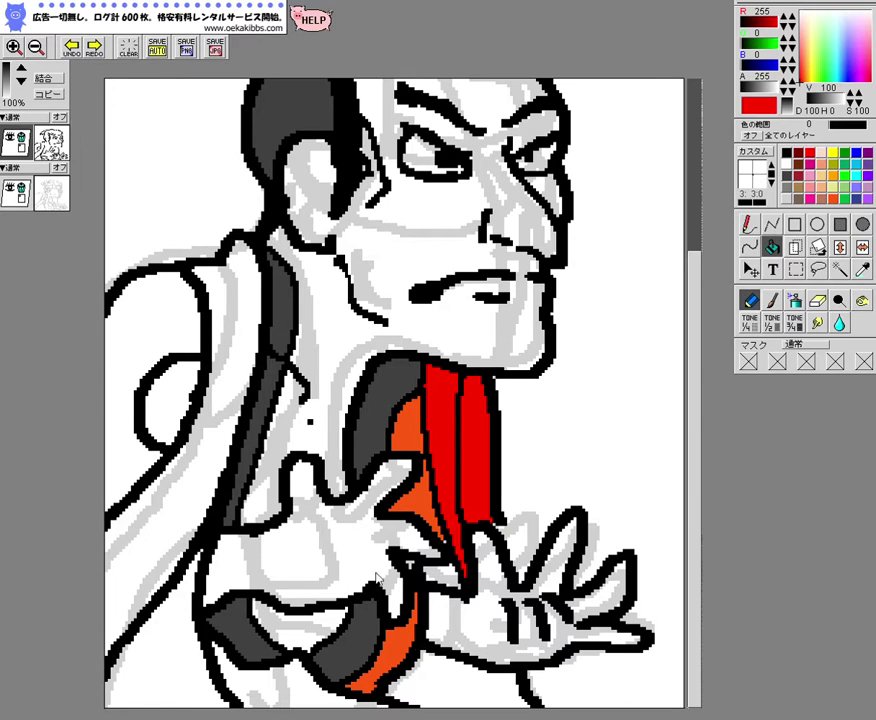
# Undo a trial green fill below the far hand's wrist and fill the small gap between the two hands with green (0, 128, 0)
pyautogui.click(843, 168)
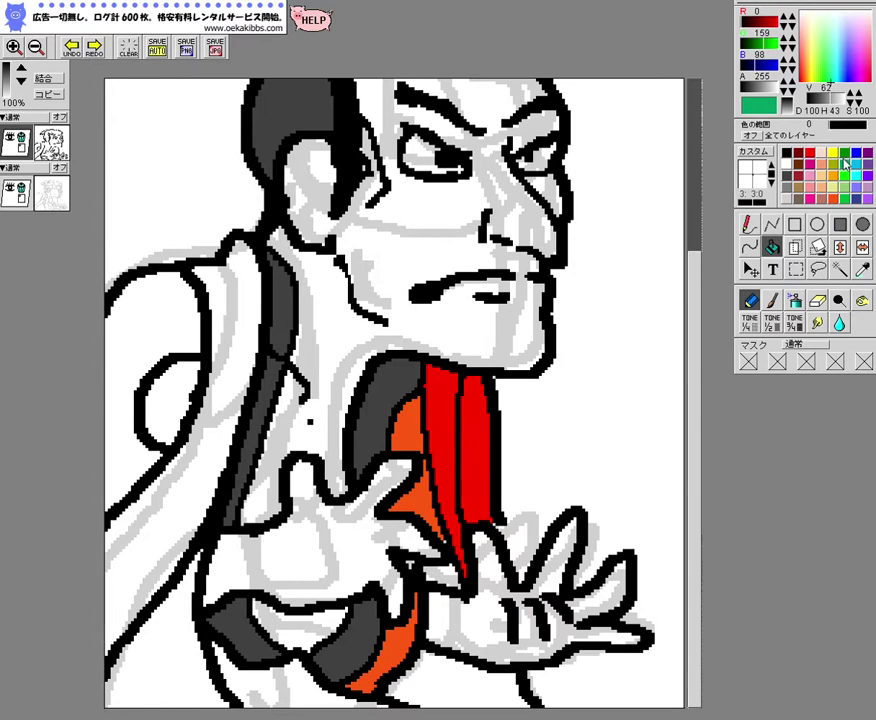
pyautogui.click(445, 672)
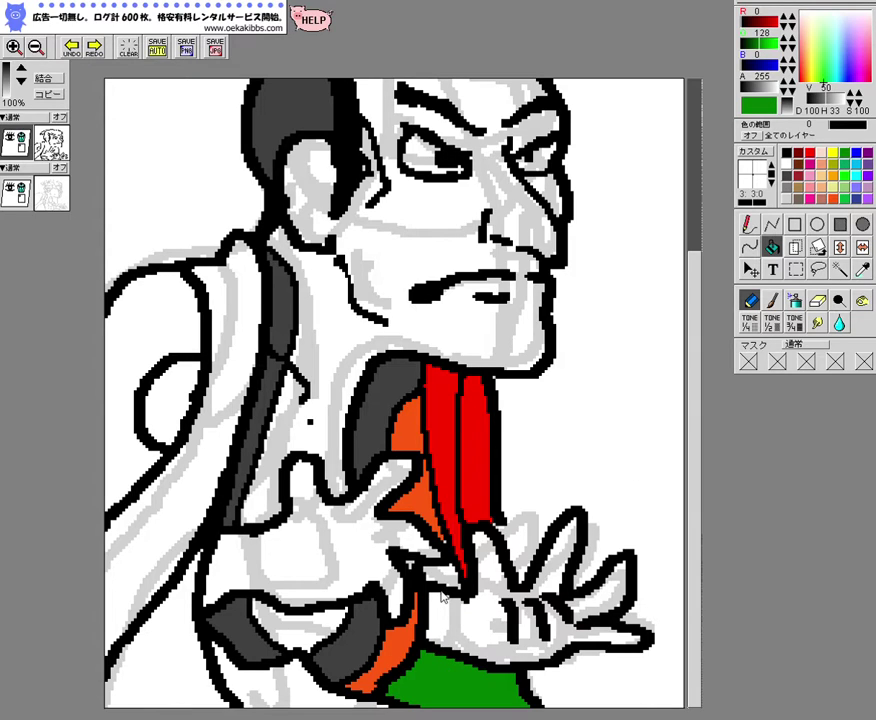
pyautogui.hotkey('ctrl', 'z')
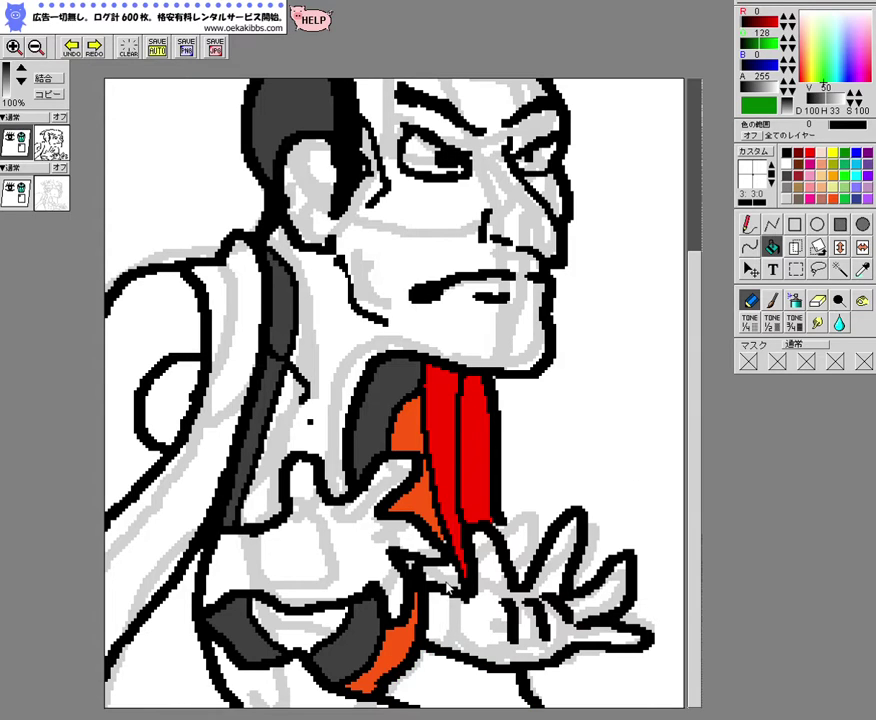
pyautogui.click(440, 576)
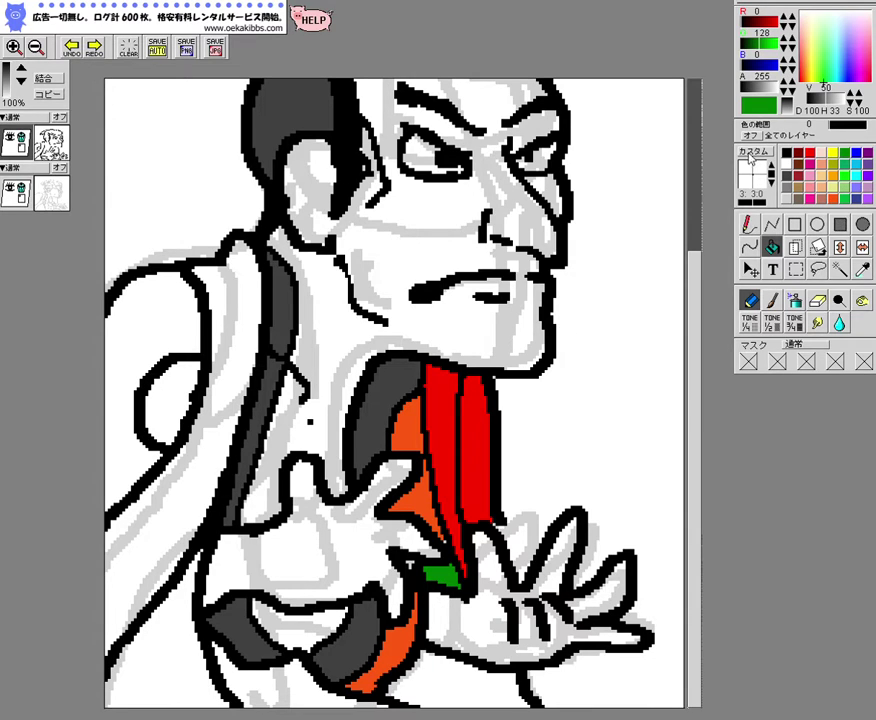
# Draw a black dividing line down from the far wrist and fill the garment area beside the orange section with green (0, 128, 0)
pyautogui.click(754, 221)
pyautogui.click(785, 151)
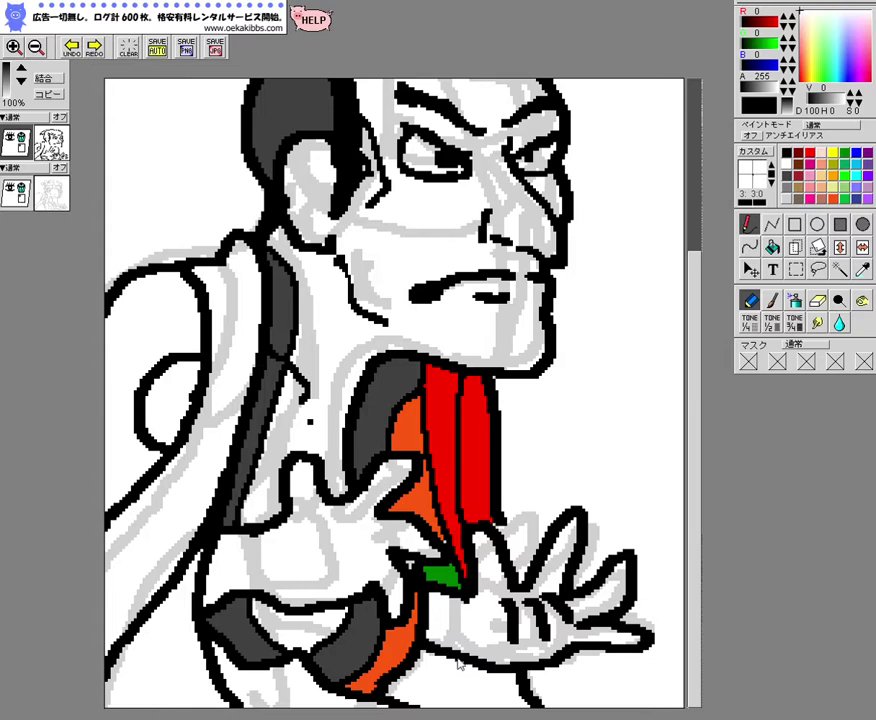
pyautogui.moveTo(456, 667); pyautogui.dragTo(446, 704)
pyautogui.rightClick(438, 577)
pyautogui.click(771, 247)
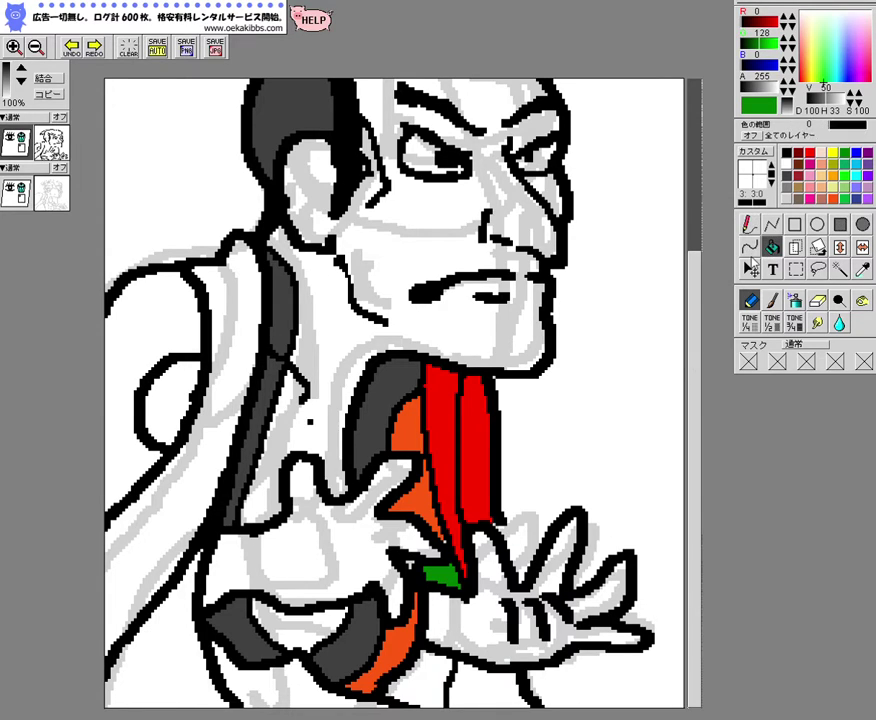
pyautogui.click(432, 684)
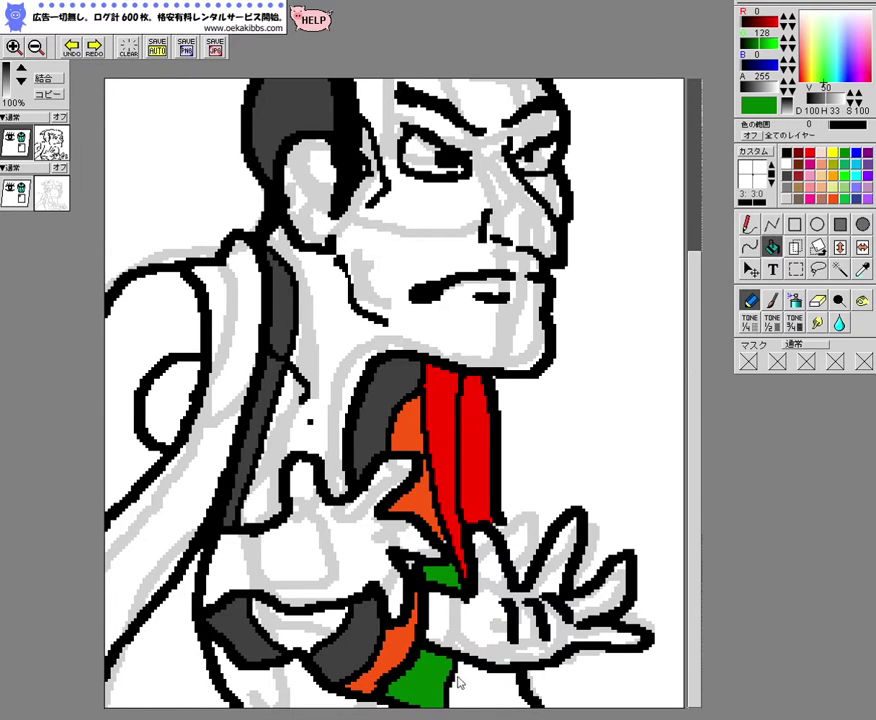
# Fill the garment area directly below the far hand with red and the area under the near sleeve with the sampled green
pyautogui.rightClick(484, 486)
pyautogui.click(495, 688)
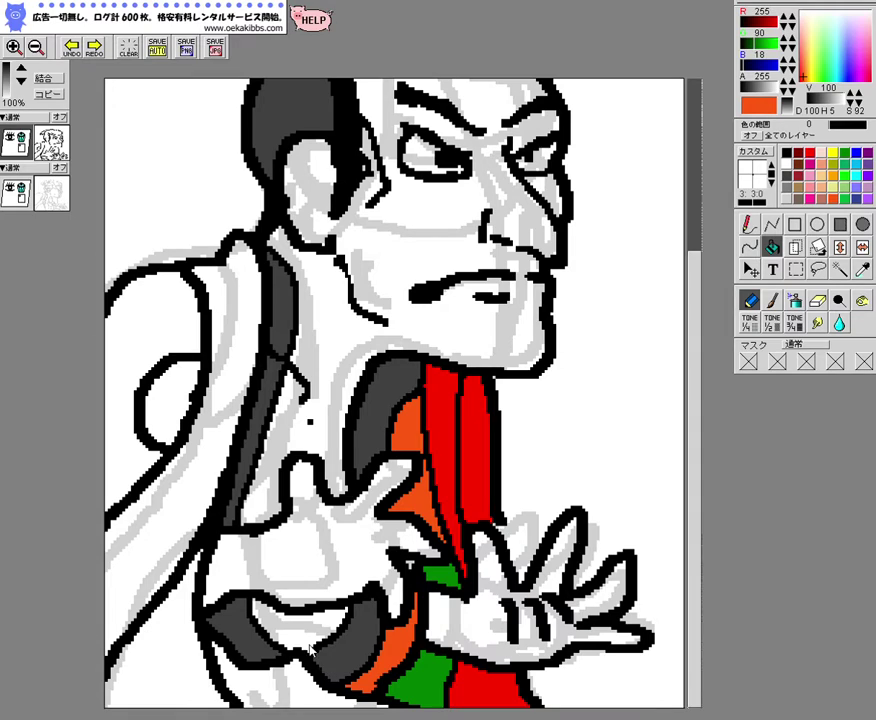
pyautogui.rightClick(414, 697)
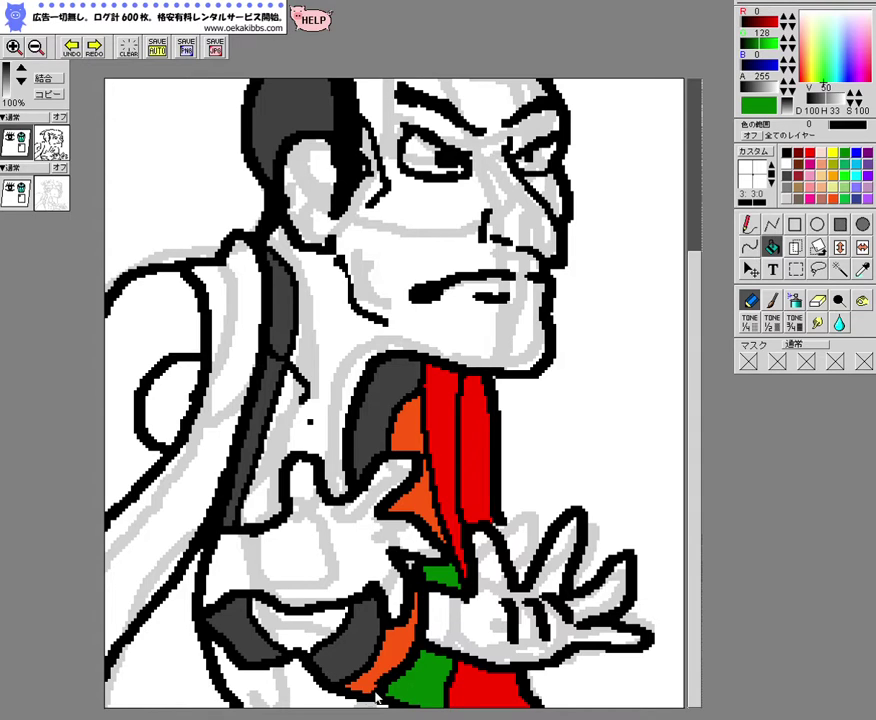
pyautogui.click(290, 693)
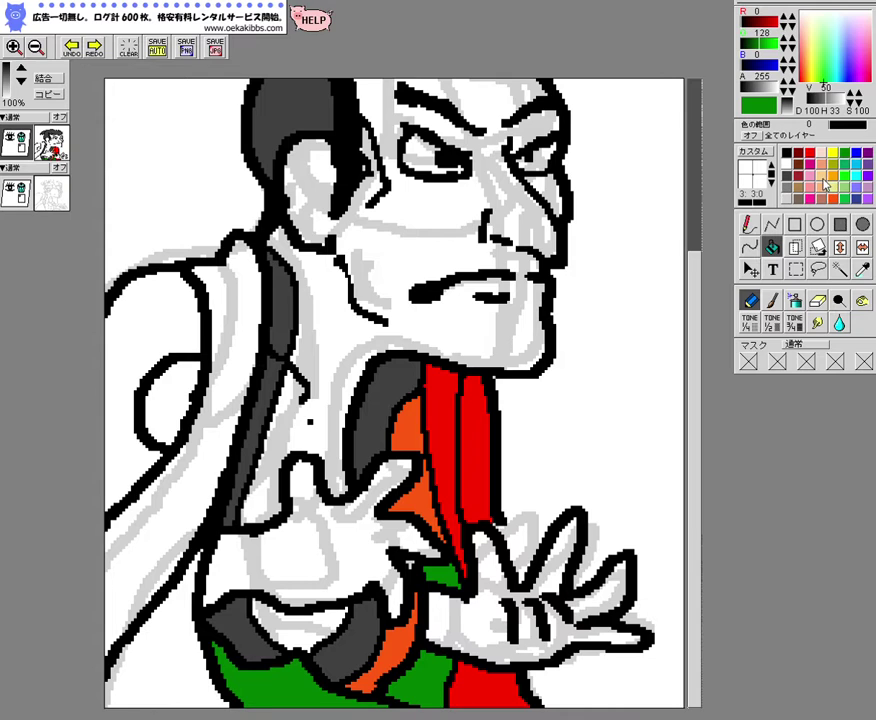
# Fill the face, ear and neck with skin tone (249, 205, 138) and the garment area behind the near sleeve with green (0, 128, 0)
pyautogui.click(825, 185)
pyautogui.click(454, 250)
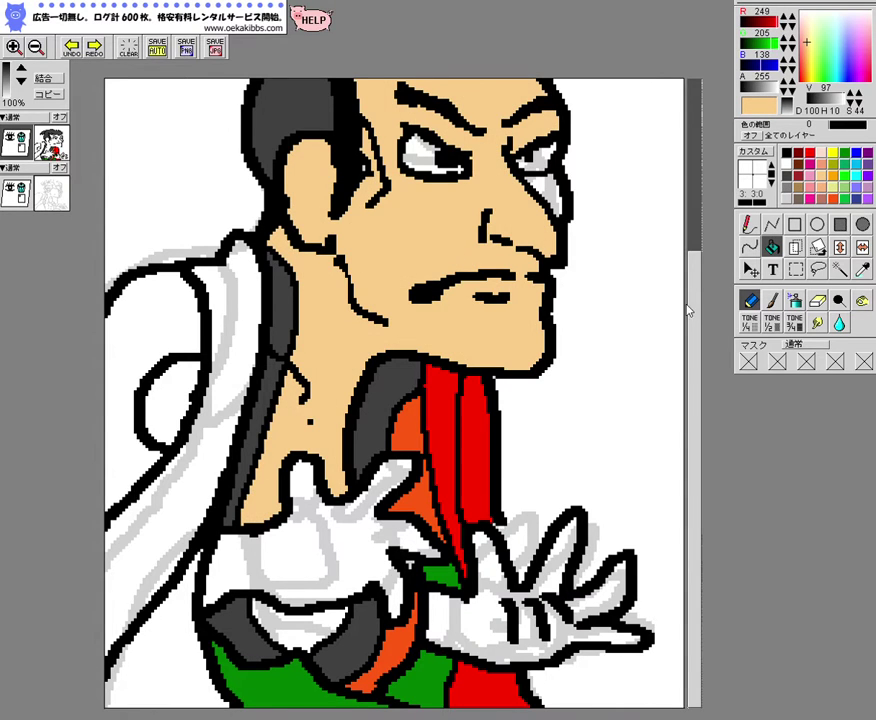
pyautogui.moveTo(690, 312); pyautogui.dragTo(688, 238)
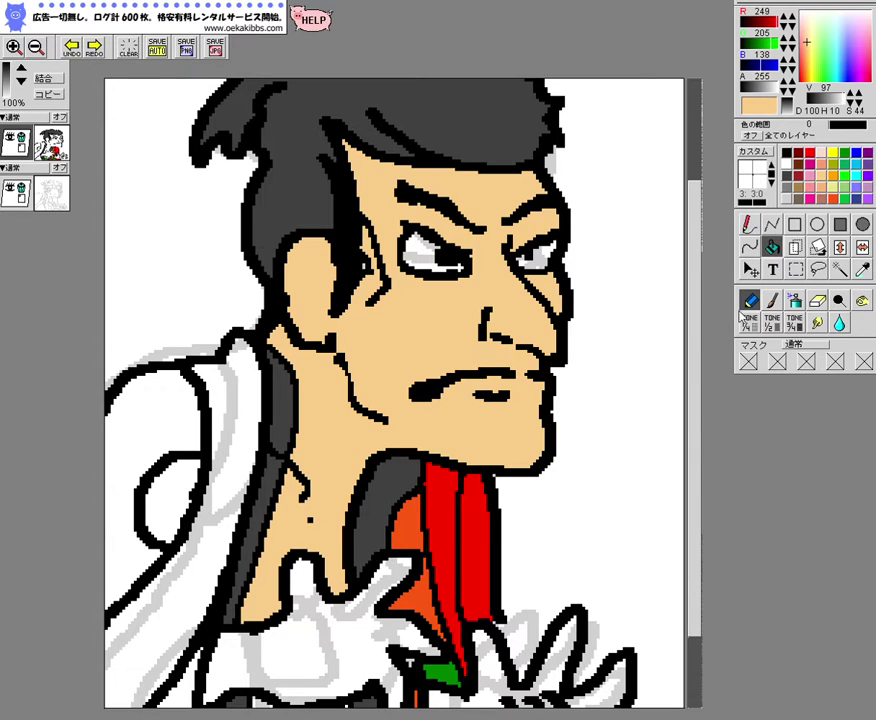
pyautogui.moveTo(698, 322); pyautogui.dragTo(700, 390)
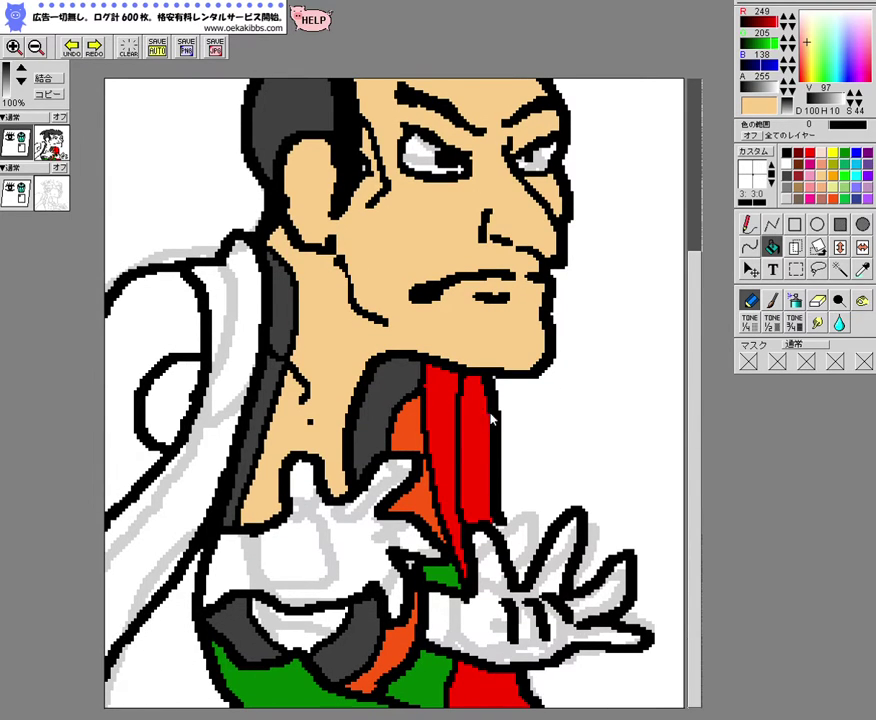
pyautogui.rightClick(278, 688)
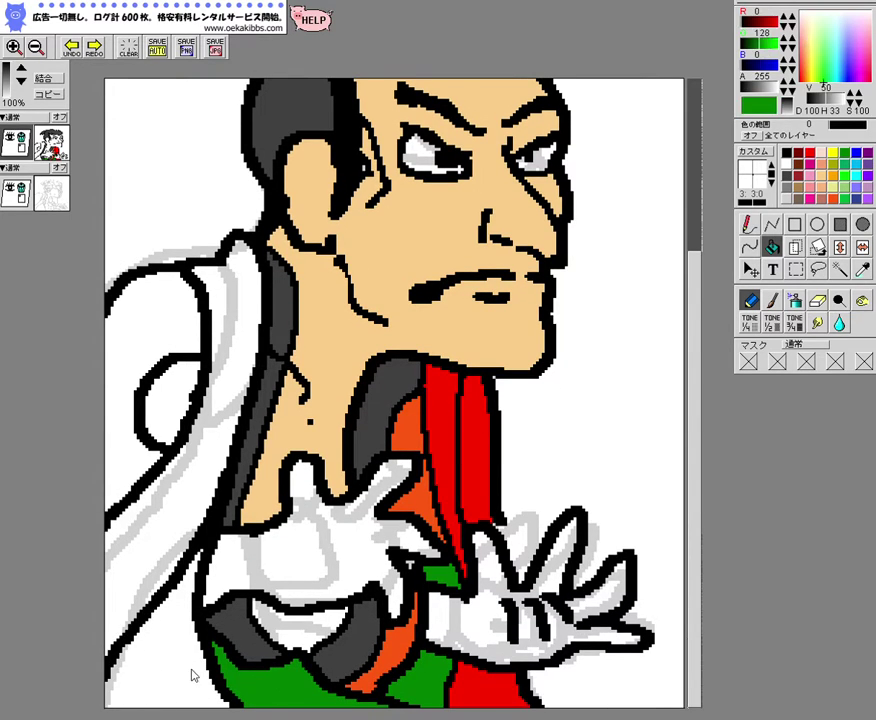
pyautogui.click(191, 676)
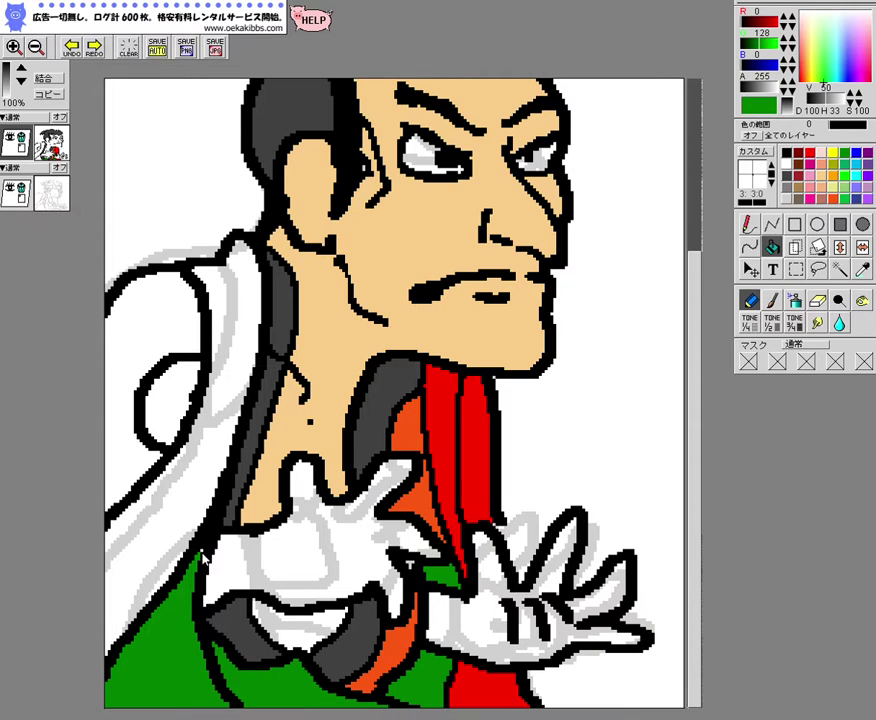
# Fill the near hand, the forearm showing inside its sleeve and the far hand with the sampled skin tone (249, 205, 138)
pyautogui.rightClick(308, 428)
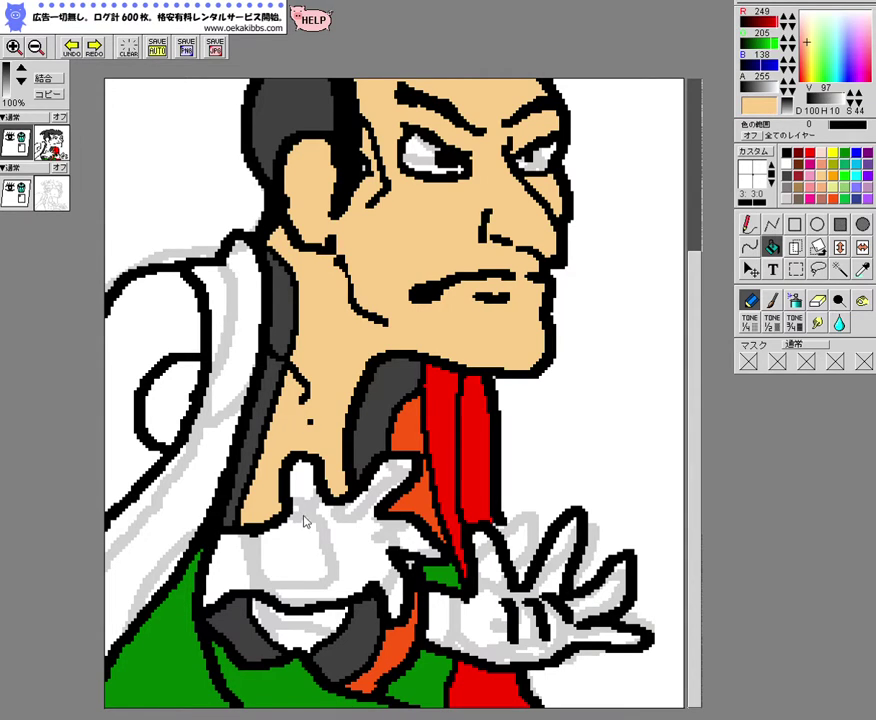
pyautogui.click(312, 528)
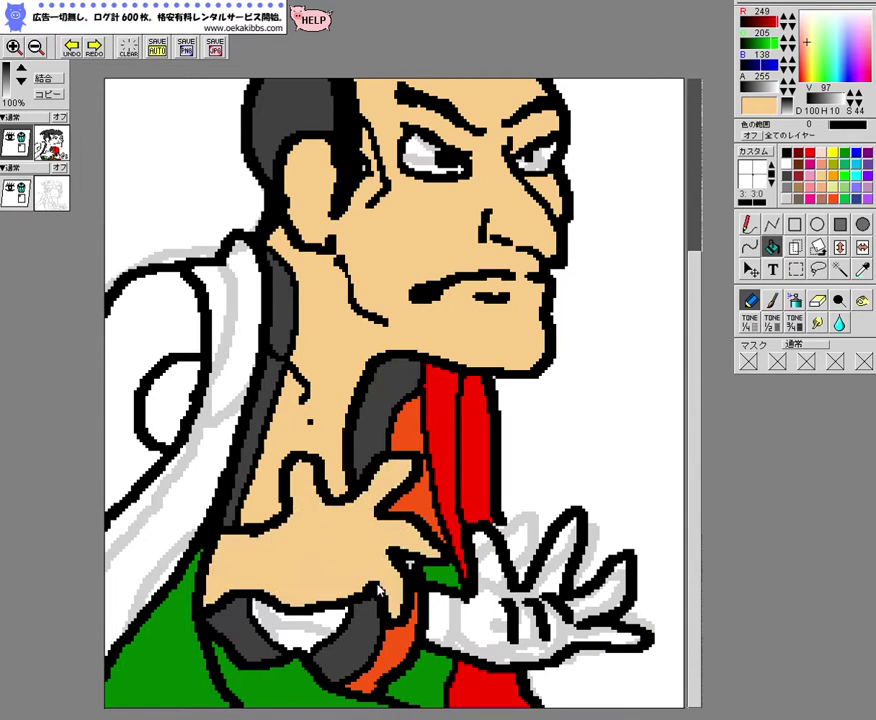
pyautogui.click(306, 627)
pyautogui.click(479, 622)
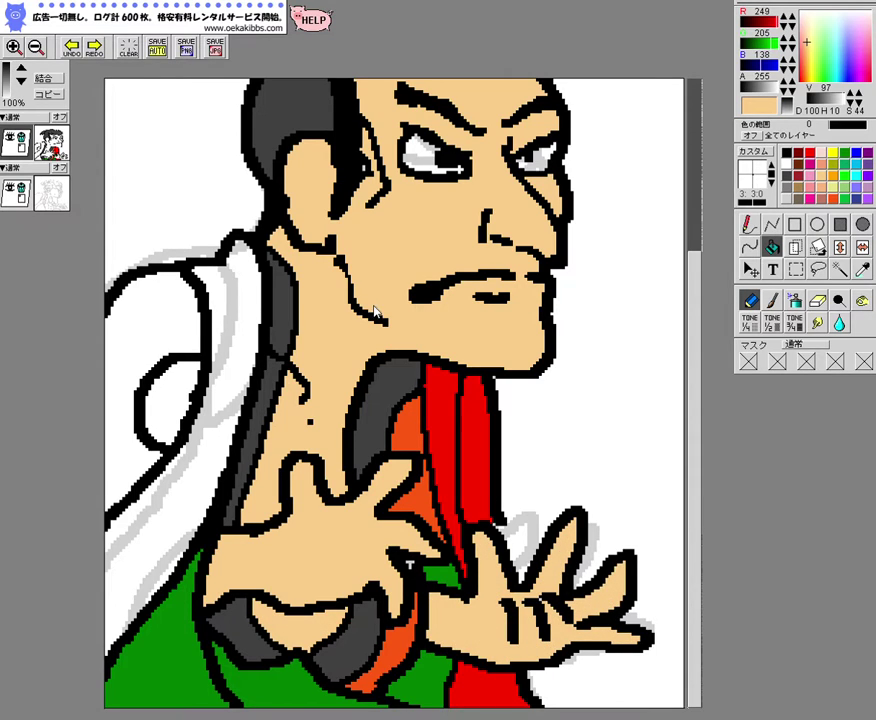
# Fill the jacket's long front band and its shoulder section with the sampled red (255, 0, 0)
pyautogui.rightClick(437, 387)
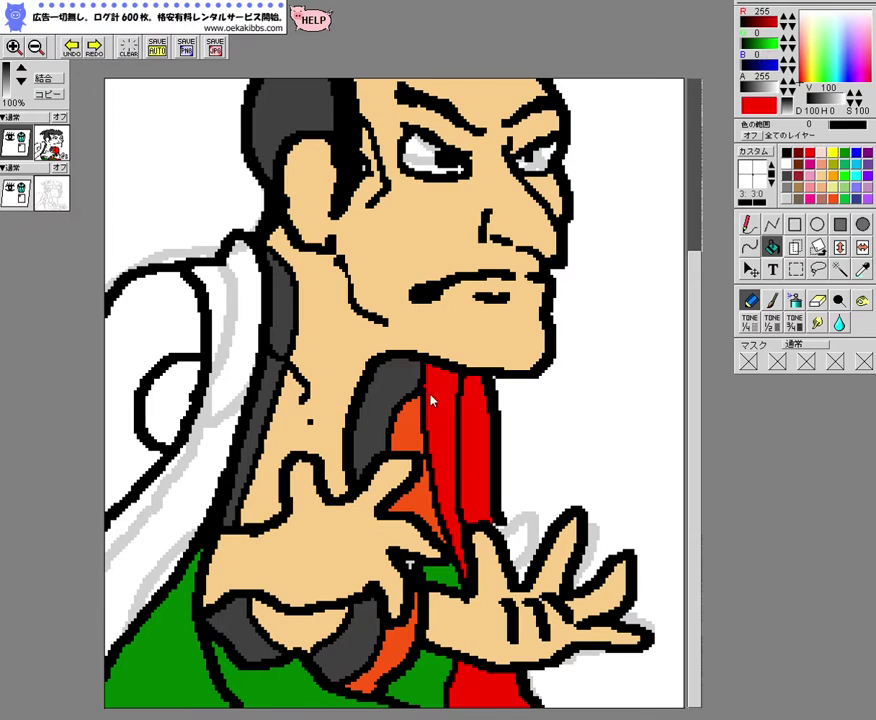
pyautogui.click(238, 344)
pyautogui.click(160, 336)
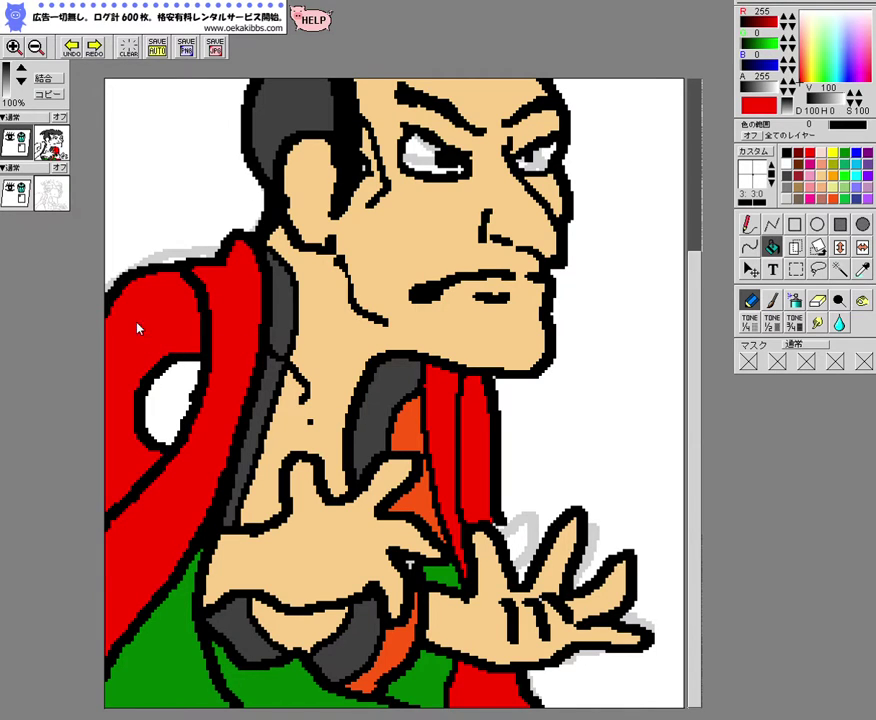
# Draw a crest of thin grey-brown (118, 100, 84) lines inside the white oval on the jacket's shoulder
pyautogui.click(13, 47)
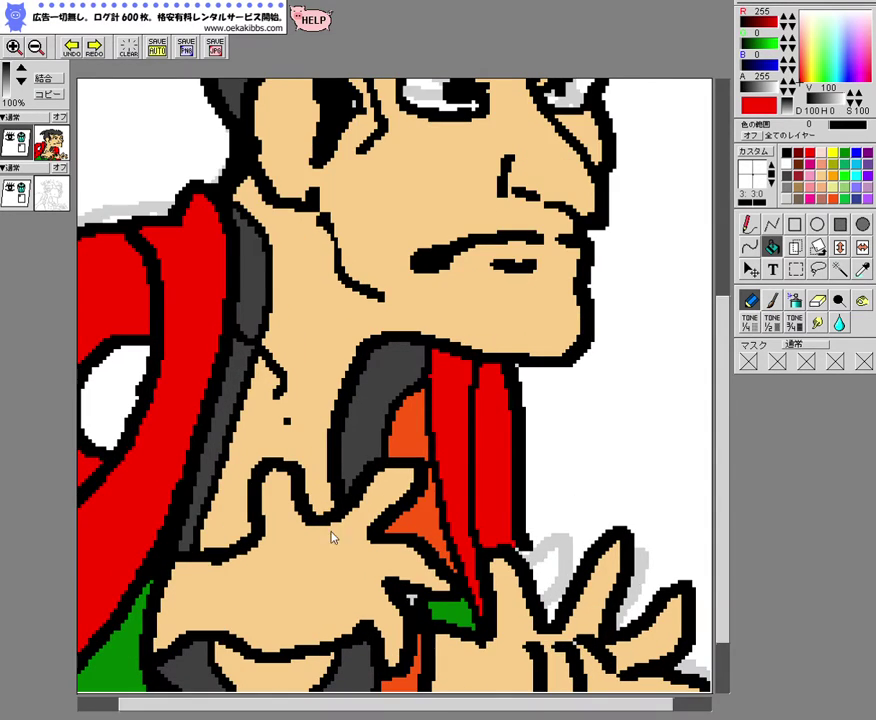
pyautogui.moveTo(387, 700); pyautogui.dragTo(316, 697)
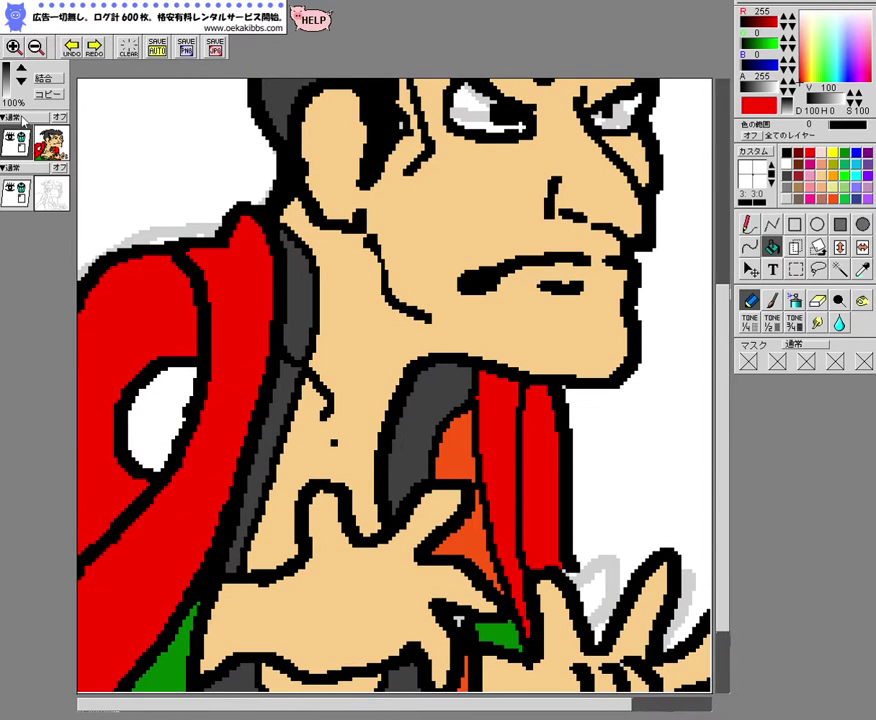
pyautogui.click(13, 46)
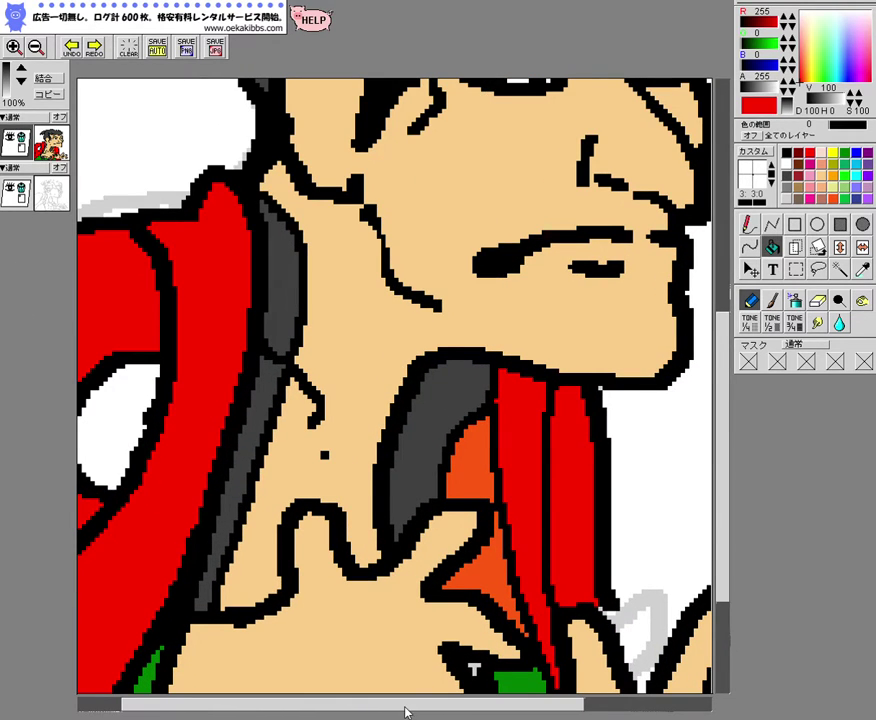
pyautogui.moveTo(407, 712); pyautogui.dragTo(297, 716)
pyautogui.click(748, 228)
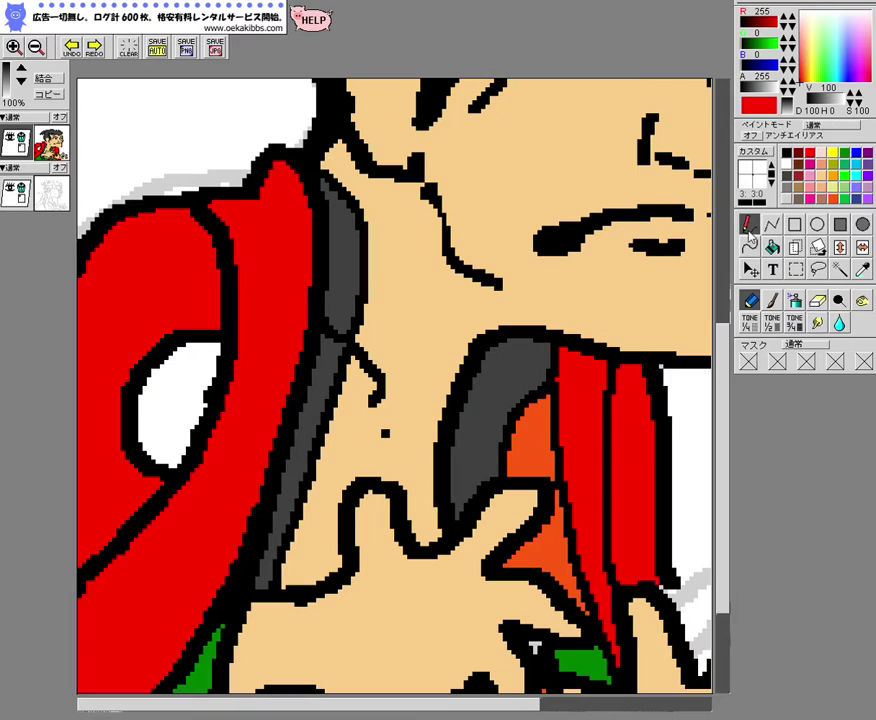
pyautogui.click(795, 200)
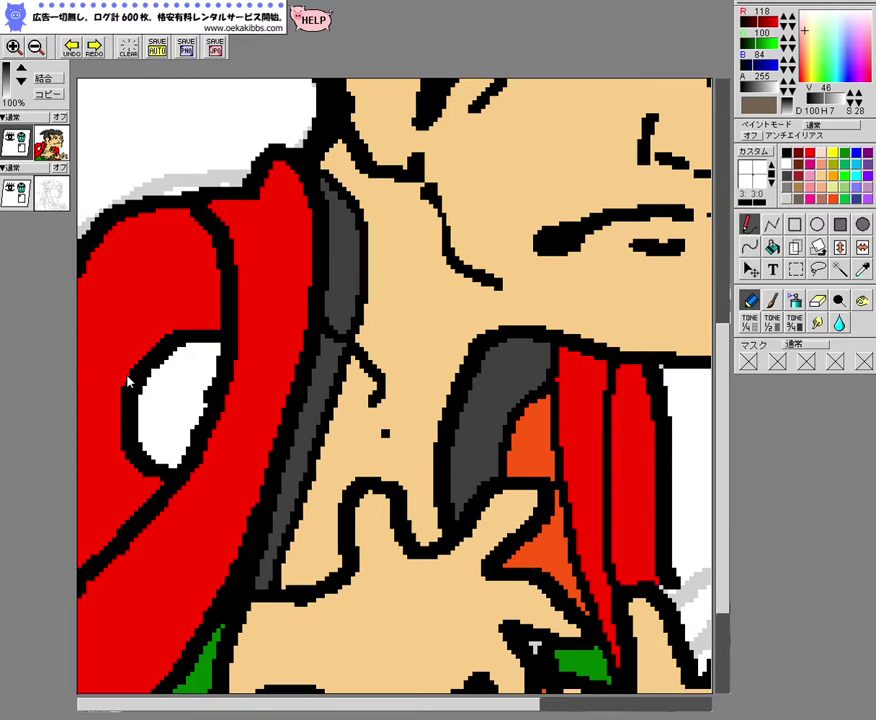
pyautogui.moveTo(178, 375)
pyautogui.mouseDown()
pyautogui.moveTo(158, 402)
pyautogui.moveTo(182, 407)
pyautogui.mouseUp()
pyautogui.hotkey('ctrl', 'z')
pyautogui.moveTo(167, 366)
pyautogui.mouseDown()
pyautogui.moveTo(149, 402)
pyautogui.moveTo(183, 409)
pyautogui.moveTo(172, 377)
pyautogui.mouseUp()
pyautogui.moveTo(156, 427)
pyautogui.mouseDown()
pyautogui.moveTo(174, 463)
pyautogui.moveTo(191, 428)
pyautogui.mouseUp()
pyautogui.moveTo(202, 359)
pyautogui.mouseDown()
pyautogui.moveTo(194, 400)
pyautogui.moveTo(213, 361)
pyautogui.mouseUp()
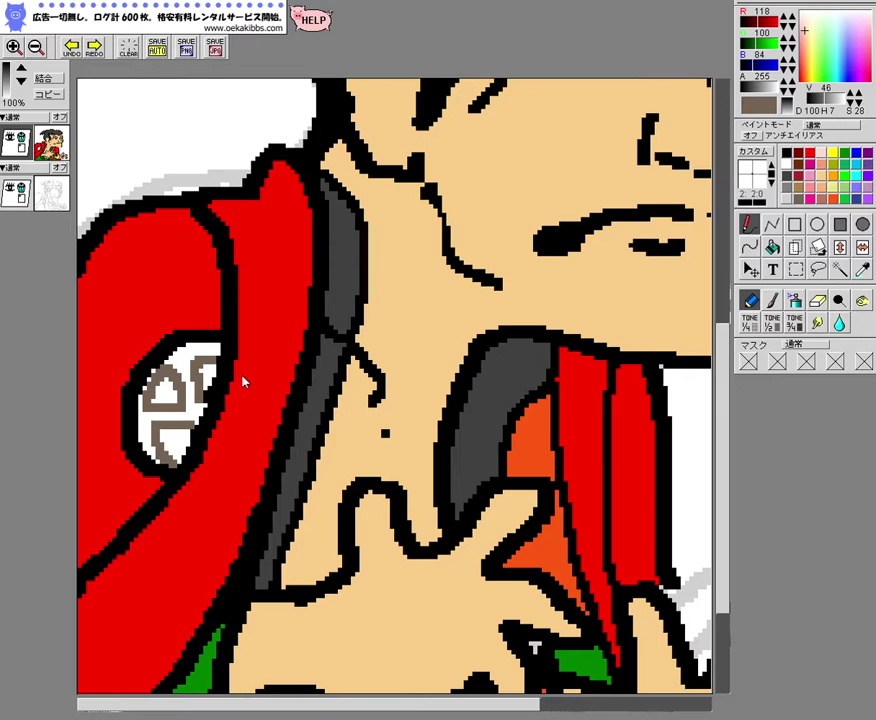
# Fill the whites of both eyes with the sampled white (255, 255, 255)
pyautogui.click(35, 47)
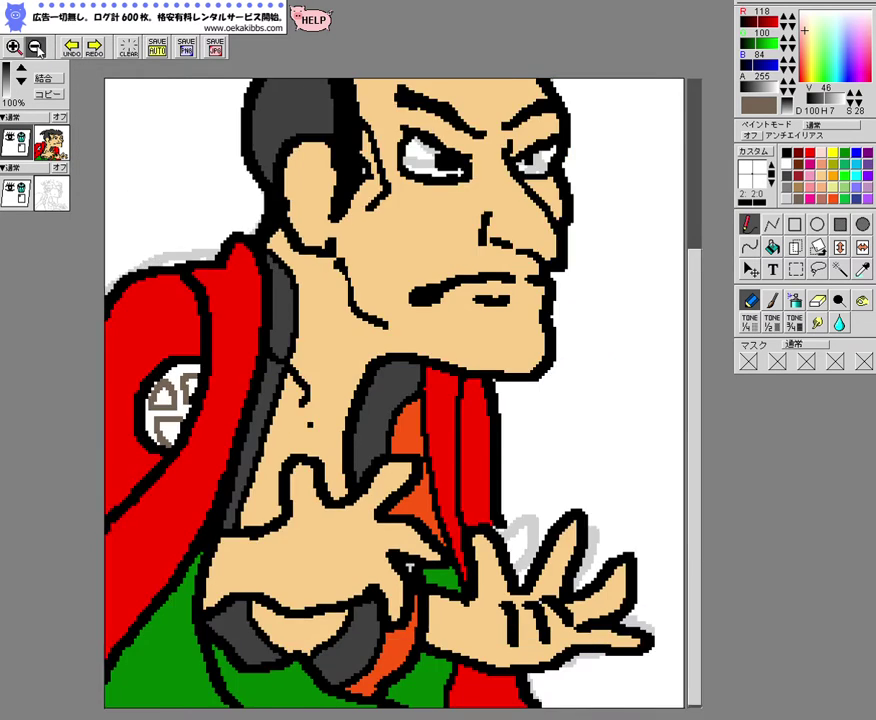
pyautogui.click(35, 47)
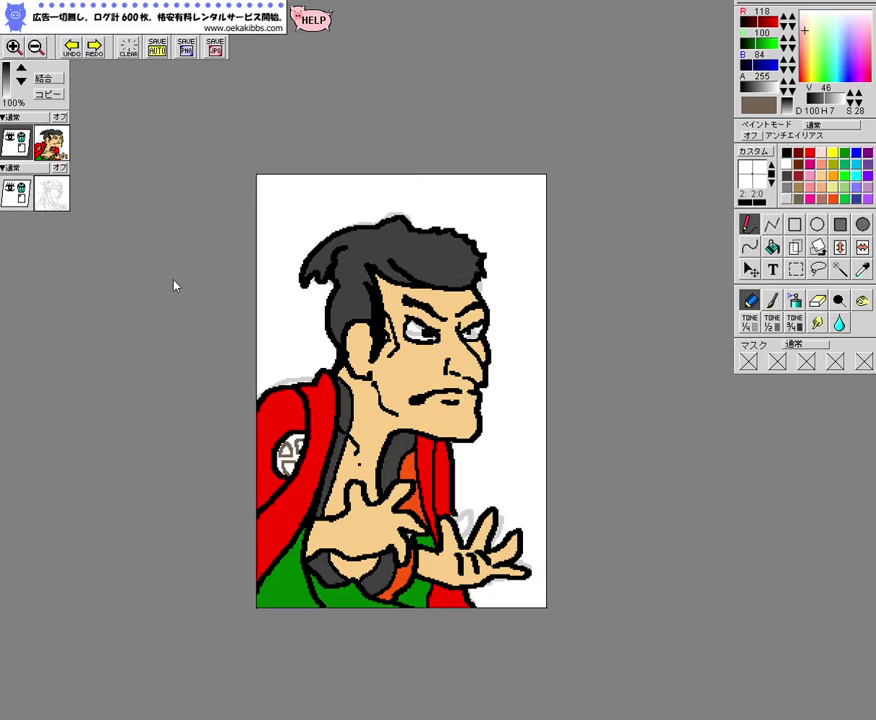
pyautogui.rightClick(508, 421)
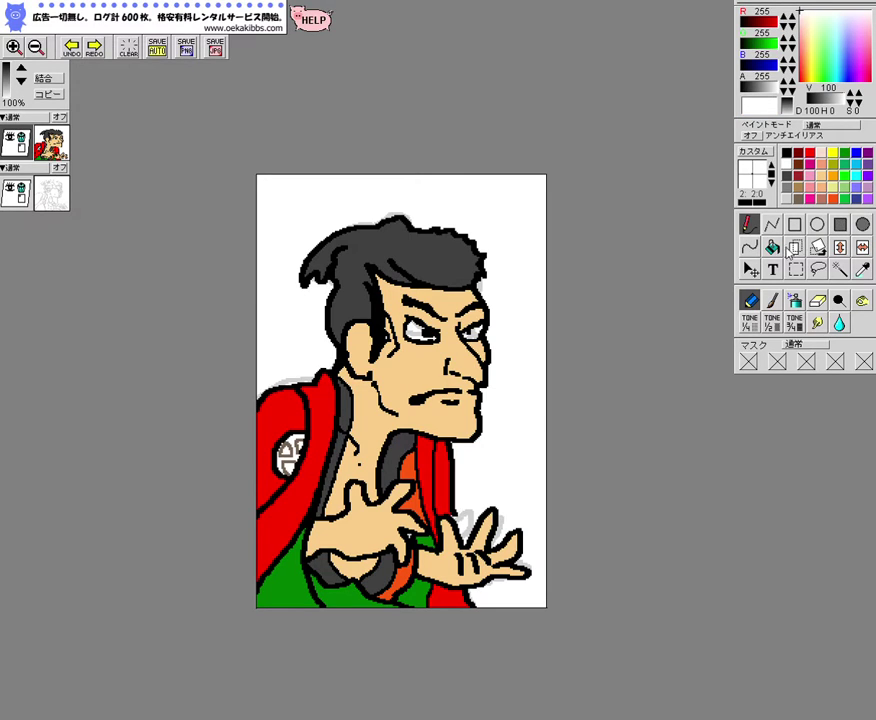
pyautogui.click(777, 248)
pyautogui.click(415, 333)
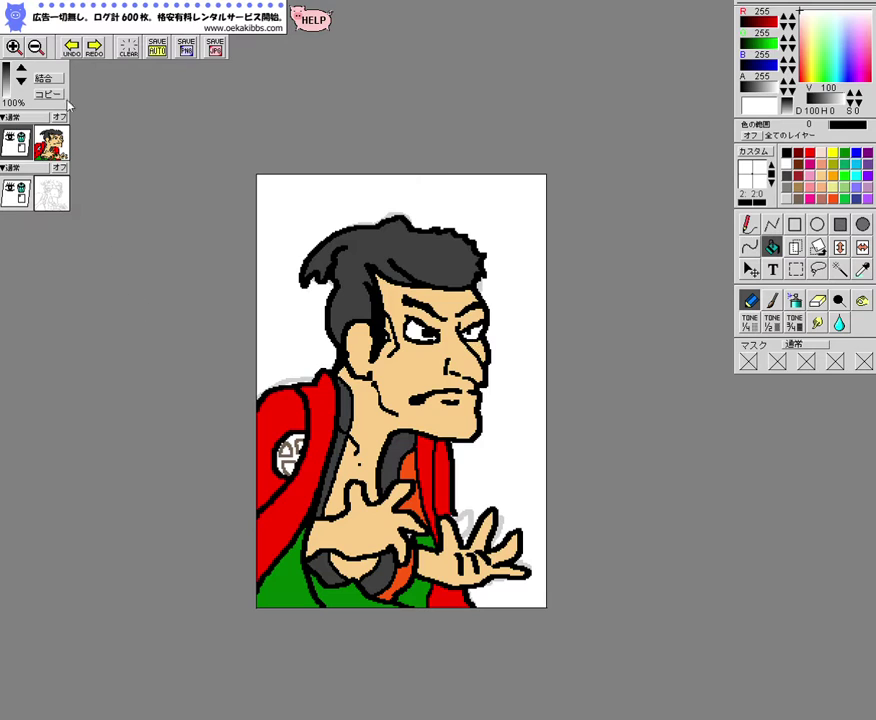
# Add a new layer above the coloured drawing and set its blending mode to screen (スクリーン)
pyautogui.click(14, 47)
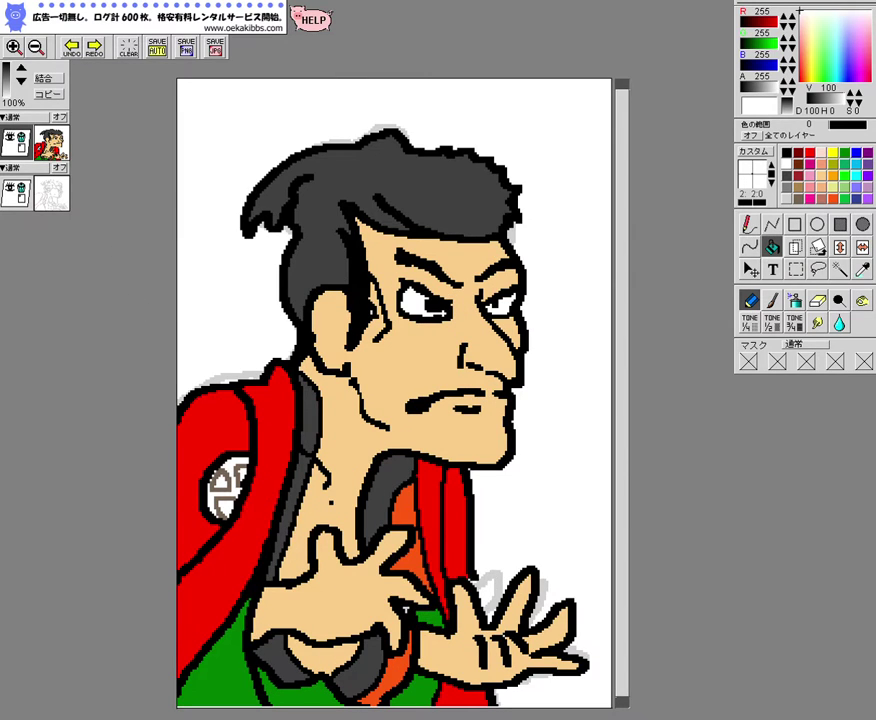
pyautogui.click(27, 152)
pyautogui.click(40, 148)
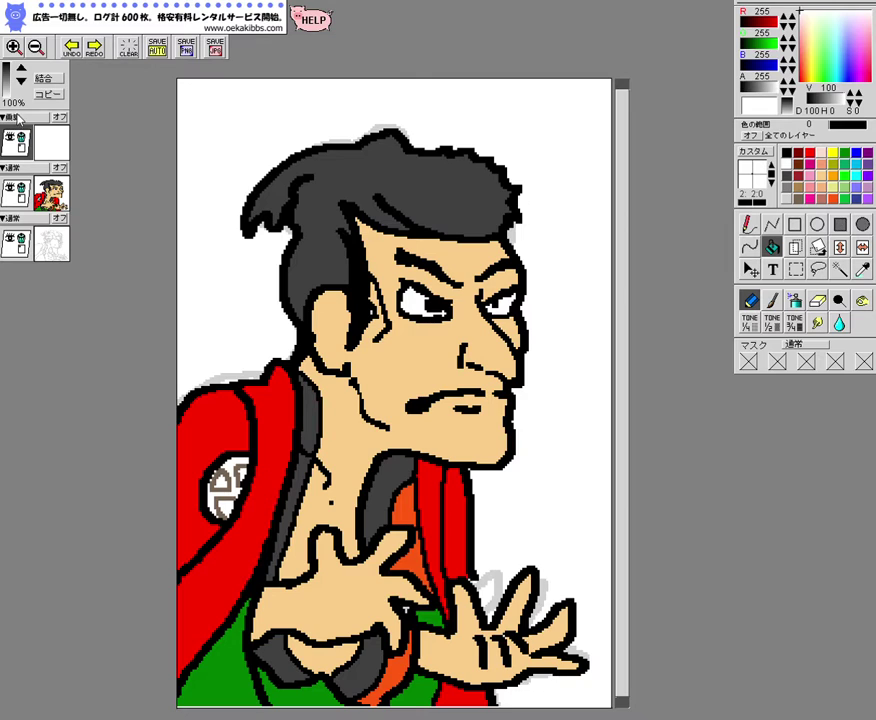
pyautogui.click(13, 46)
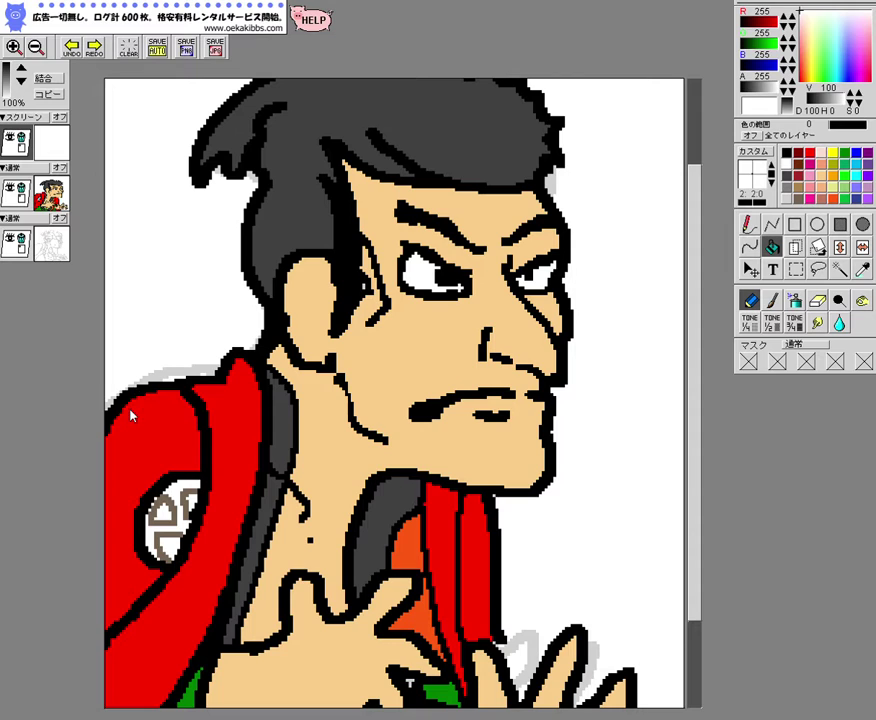
# Undo the white fill on the new layer and draw a first white stripe on the red shoulder freehand
pyautogui.click(142, 445)
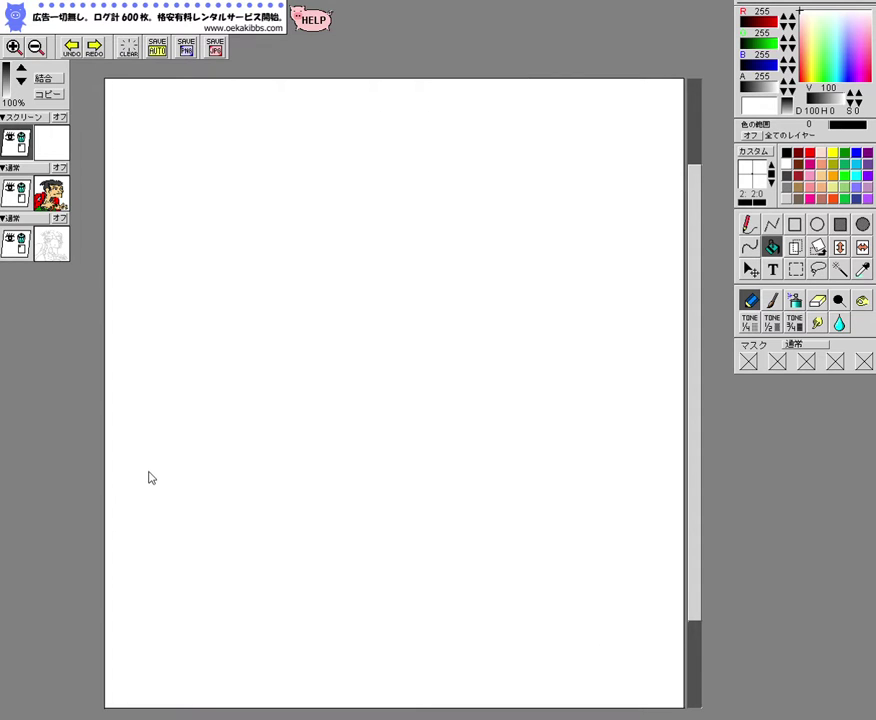
pyautogui.hotkey('ctrl', 'z')
pyautogui.click(747, 223)
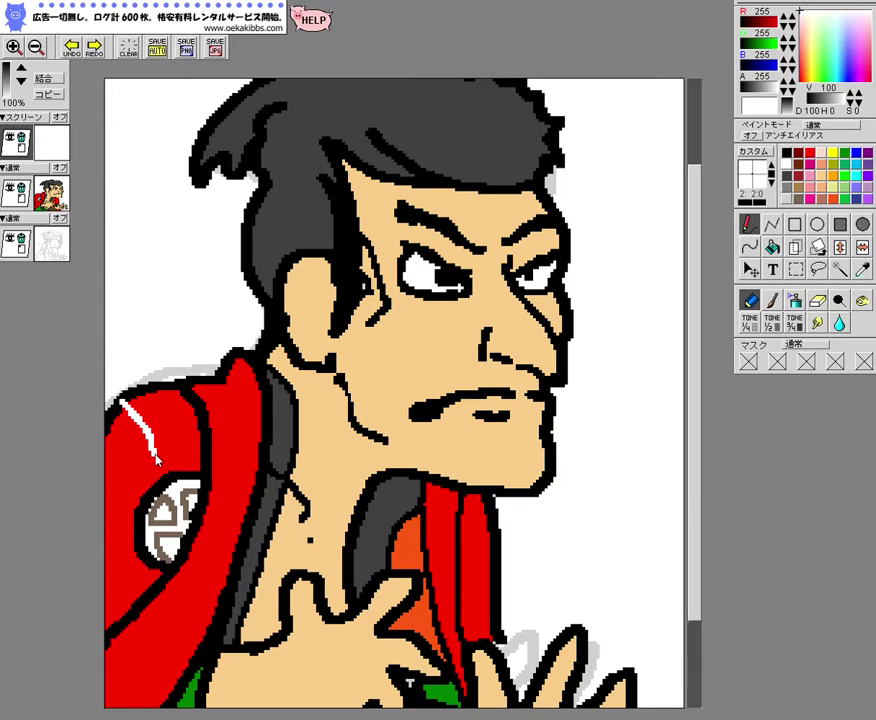
# Cycle the new layer's blending mode back to normal (通常)
pyautogui.click(30, 117)
pyautogui.click(32, 119)
pyautogui.click(33, 121)
pyautogui.click(33, 121)
pyautogui.click(33, 121)
pyautogui.click(33, 121)
pyautogui.click(32, 121)
pyautogui.click(32, 121)
pyautogui.click(32, 121)
pyautogui.click(32, 121)
pyautogui.click(32, 121)
pyautogui.click(32, 121)
pyautogui.click(33, 121)
pyautogui.click(33, 121)
pyautogui.click(32, 122)
pyautogui.click(31, 123)
pyautogui.click(31, 123)
pyautogui.click(24, 118)
# Erase the first stripe's upper tip and draw further white stripes over the red shoulder and along the jacket's front band
pyautogui.click(816, 299)
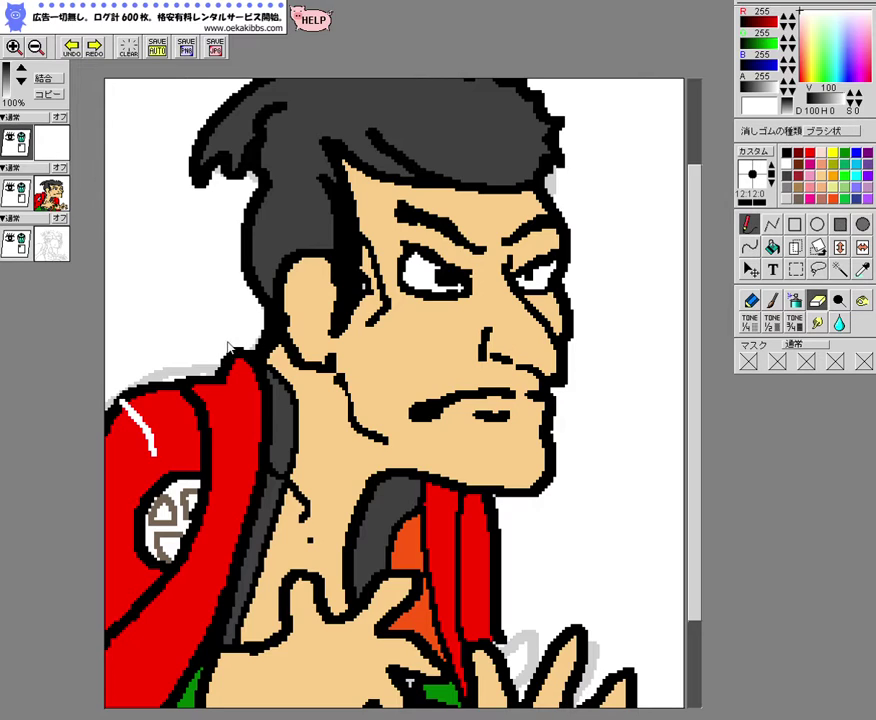
pyautogui.moveTo(120, 395); pyautogui.dragTo(124, 399)
pyautogui.click(749, 300)
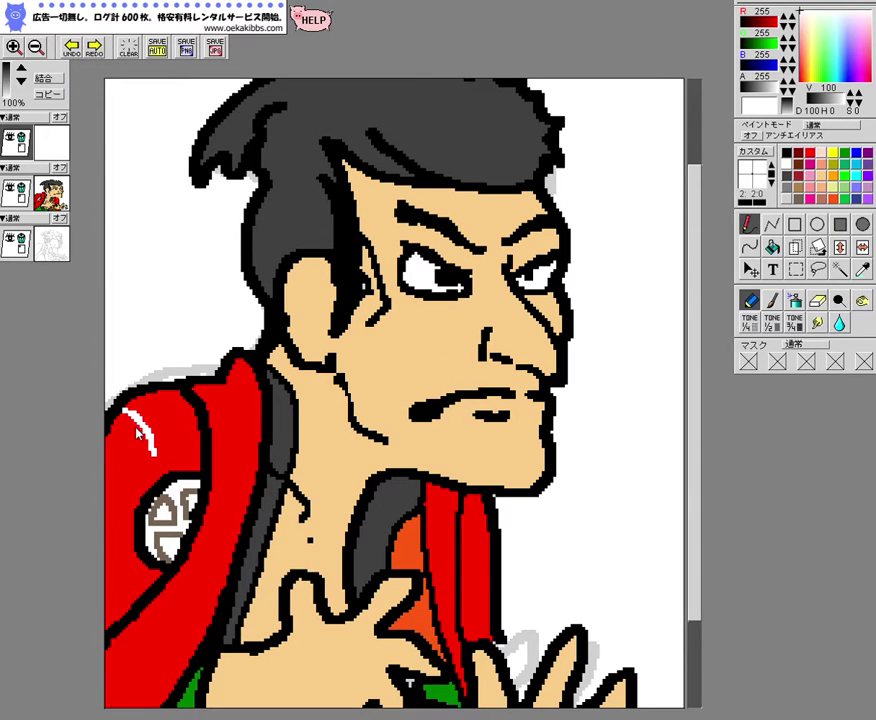
pyautogui.moveTo(131, 454)
pyautogui.mouseDown()
pyautogui.moveTo(145, 496)
pyautogui.moveTo(161, 473)
pyautogui.mouseUp()
pyautogui.moveTo(106, 460); pyautogui.dragTo(152, 592)
pyautogui.moveTo(108, 546); pyautogui.dragTo(128, 588)
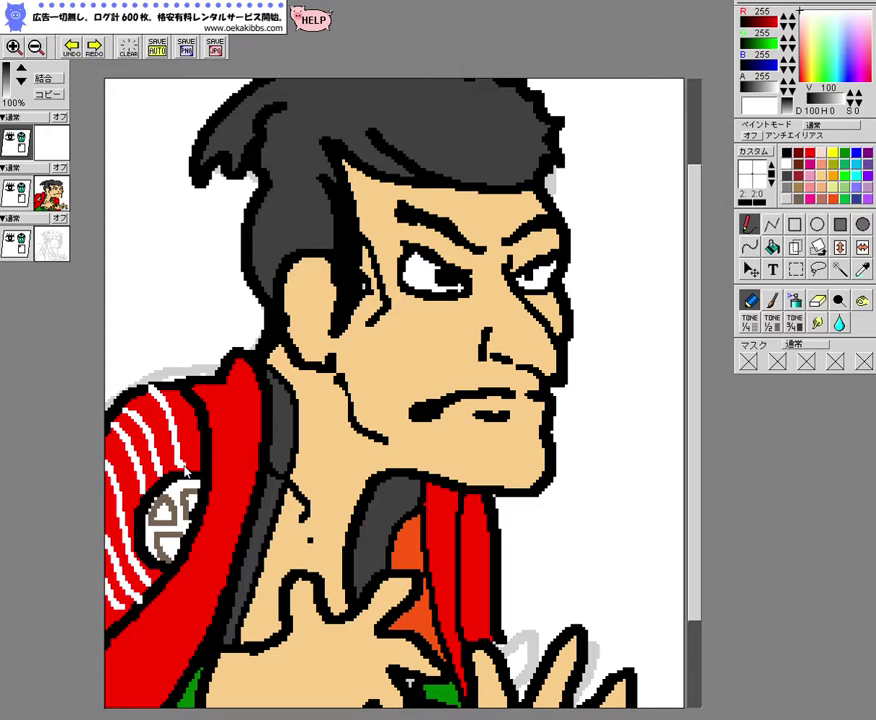
pyautogui.moveTo(211, 395)
pyautogui.mouseDown()
pyautogui.moveTo(200, 520)
pyautogui.moveTo(168, 615)
pyautogui.moveTo(142, 672)
pyautogui.moveTo(107, 701)
pyautogui.mouseUp()
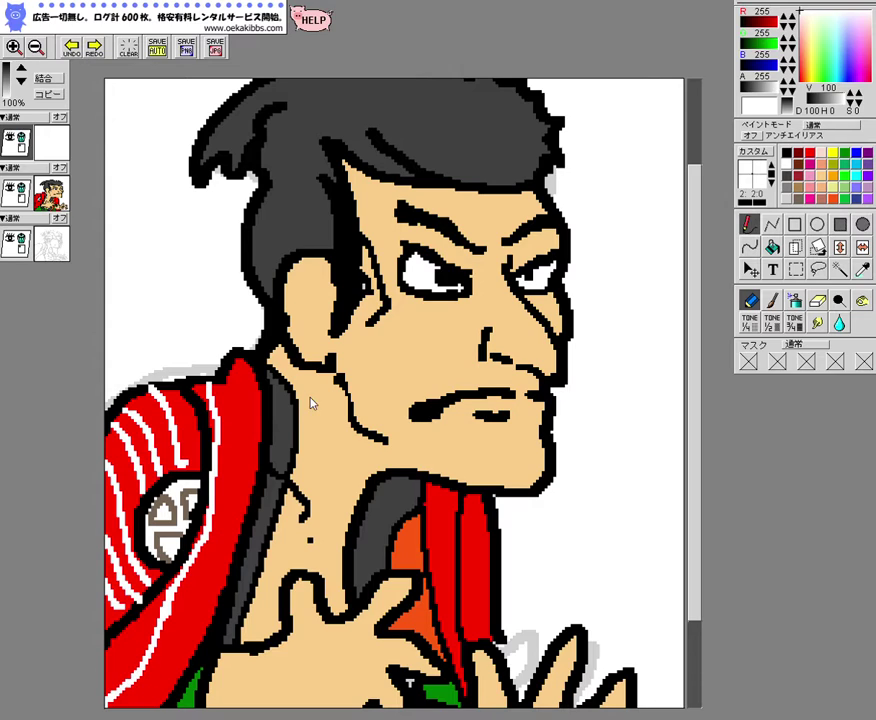
# Draw the remaining white stripes down the jacket's front band and over the narrow red panels below the chin
pyautogui.moveTo(230, 383)
pyautogui.mouseDown()
pyautogui.moveTo(238, 445)
pyautogui.moveTo(224, 525)
pyautogui.moveTo(138, 705)
pyautogui.mouseUp()
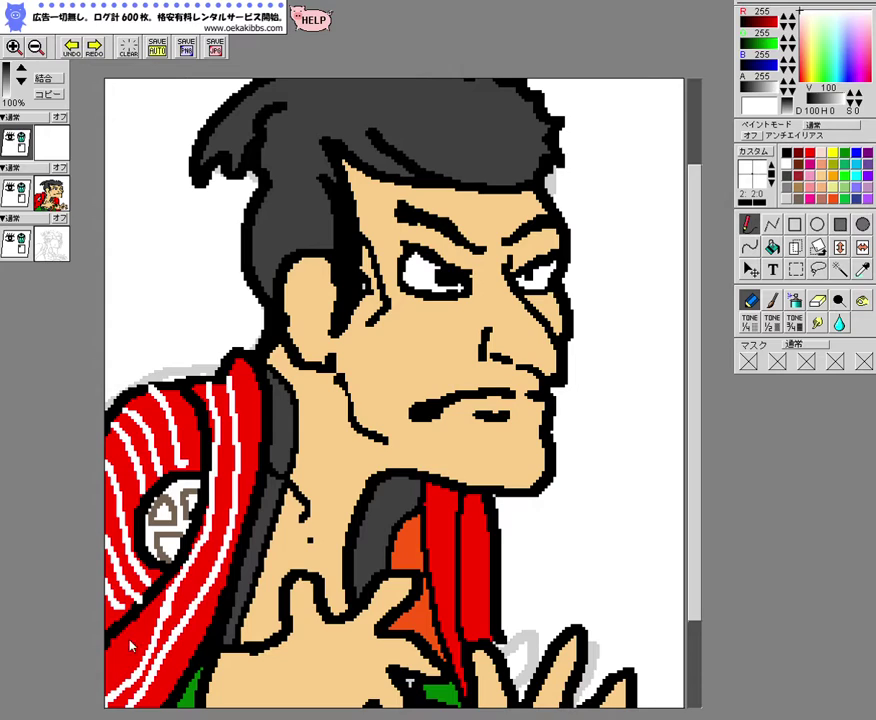
pyautogui.moveTo(136, 627); pyautogui.dragTo(105, 679)
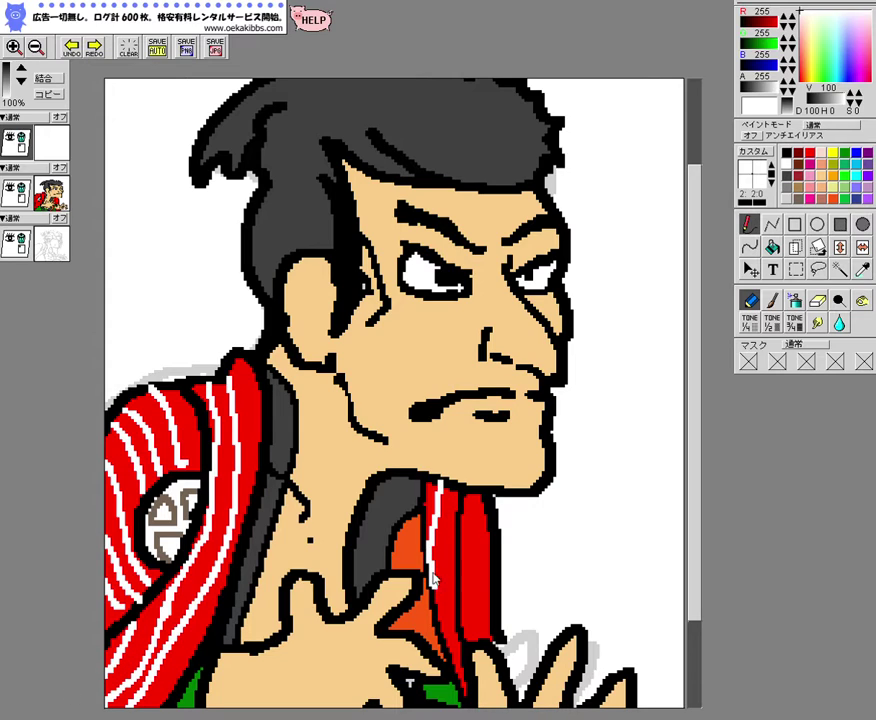
pyautogui.moveTo(450, 490); pyautogui.dragTo(443, 618)
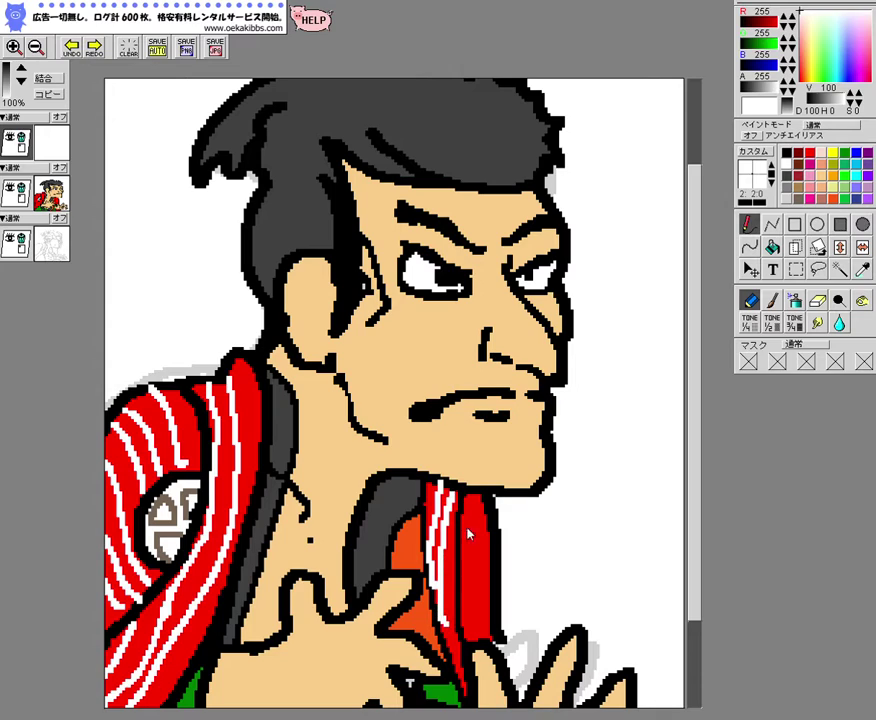
pyautogui.moveTo(470, 509)
pyautogui.mouseDown()
pyautogui.moveTo(482, 512)
pyautogui.moveTo(492, 540)
pyautogui.moveTo(480, 577)
pyautogui.moveTo(501, 582)
pyautogui.moveTo(486, 611)
pyautogui.moveTo(493, 633)
pyautogui.mouseUp()
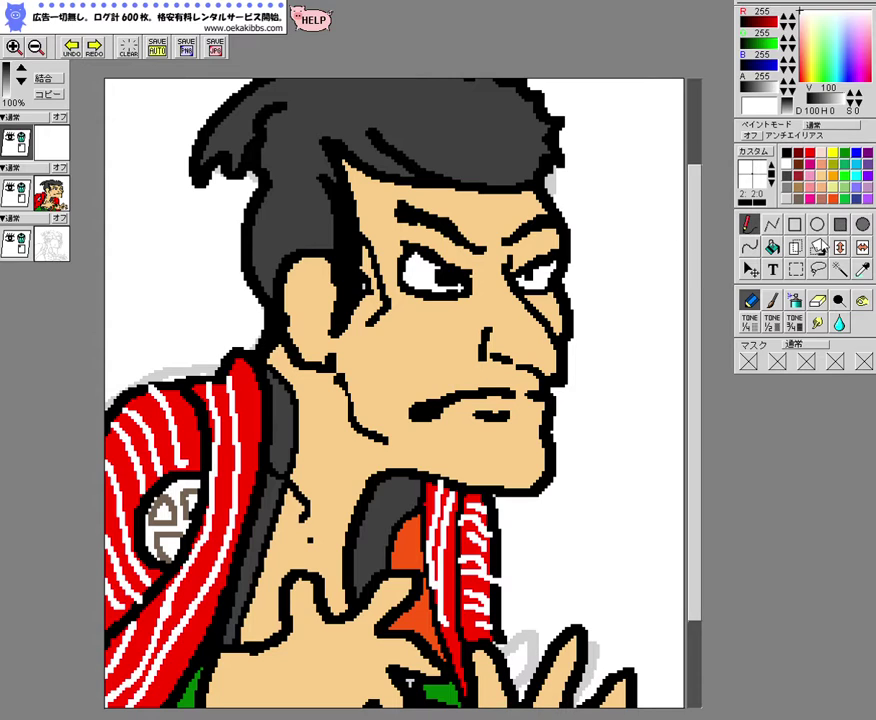
# Add a new layer above the stripe layer and set its blending mode to multiply (乗算)
pyautogui.moveTo(697, 341); pyautogui.dragTo(692, 442)
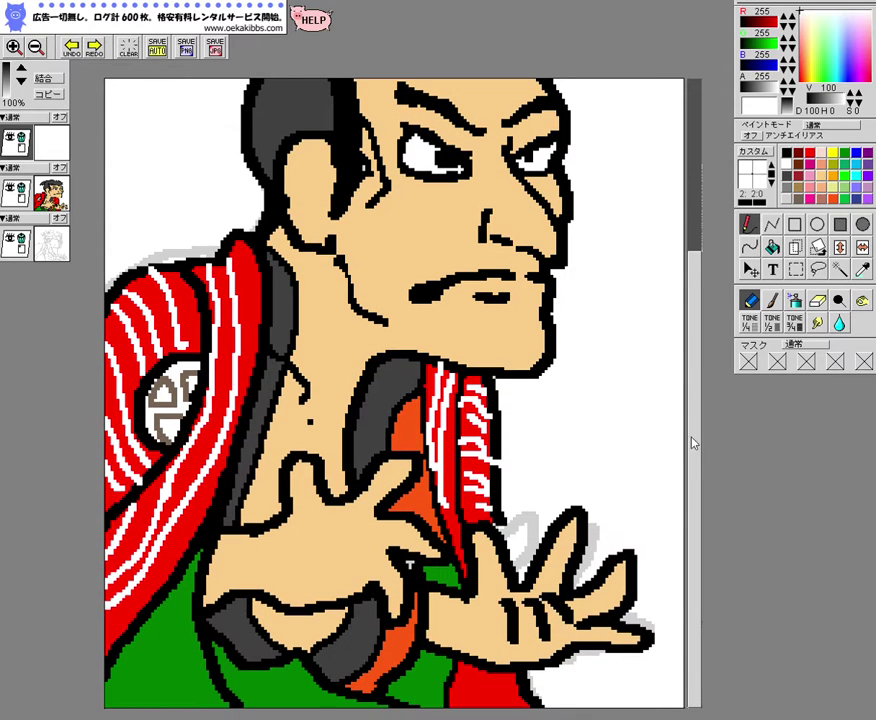
pyautogui.click(36, 48)
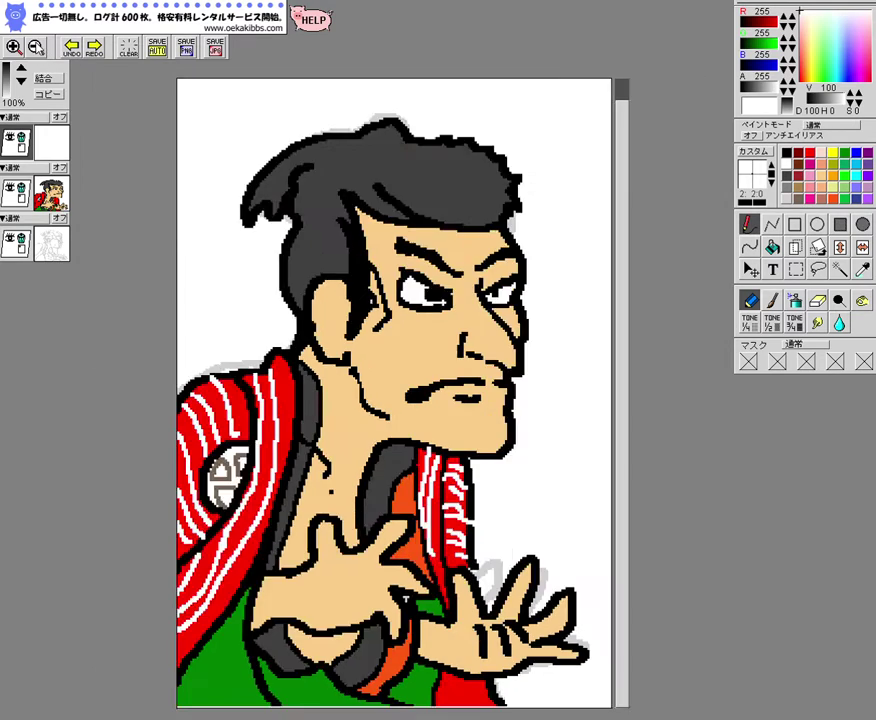
pyautogui.click(36, 48)
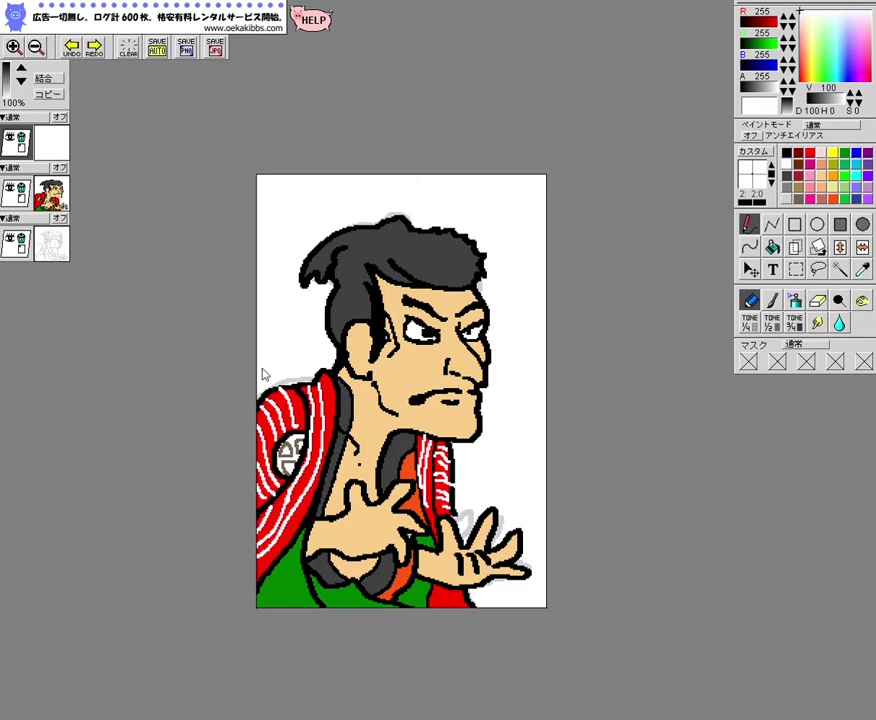
pyautogui.click(13, 46)
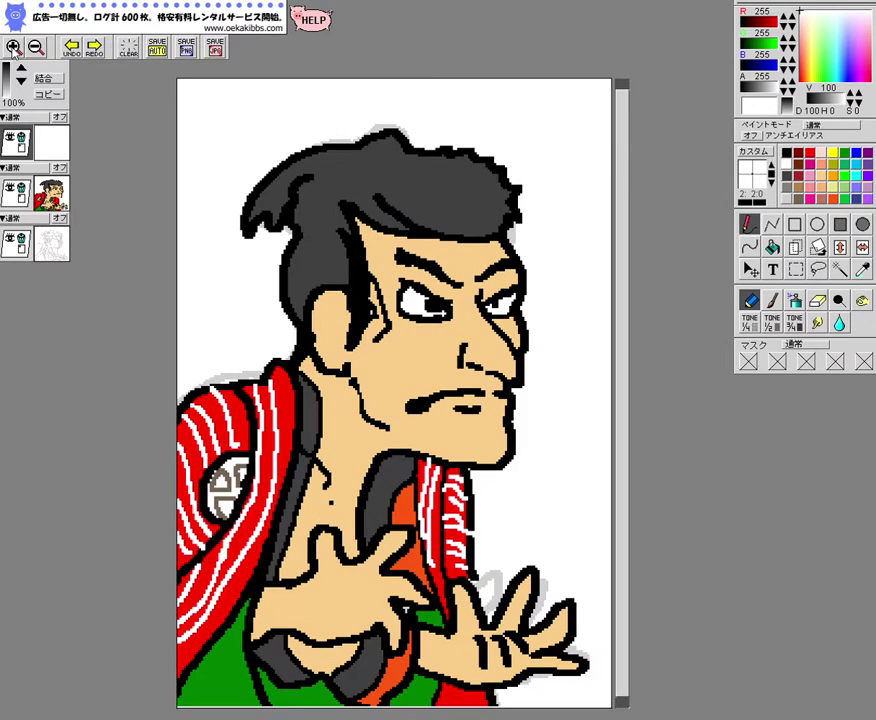
pyautogui.click(13, 46)
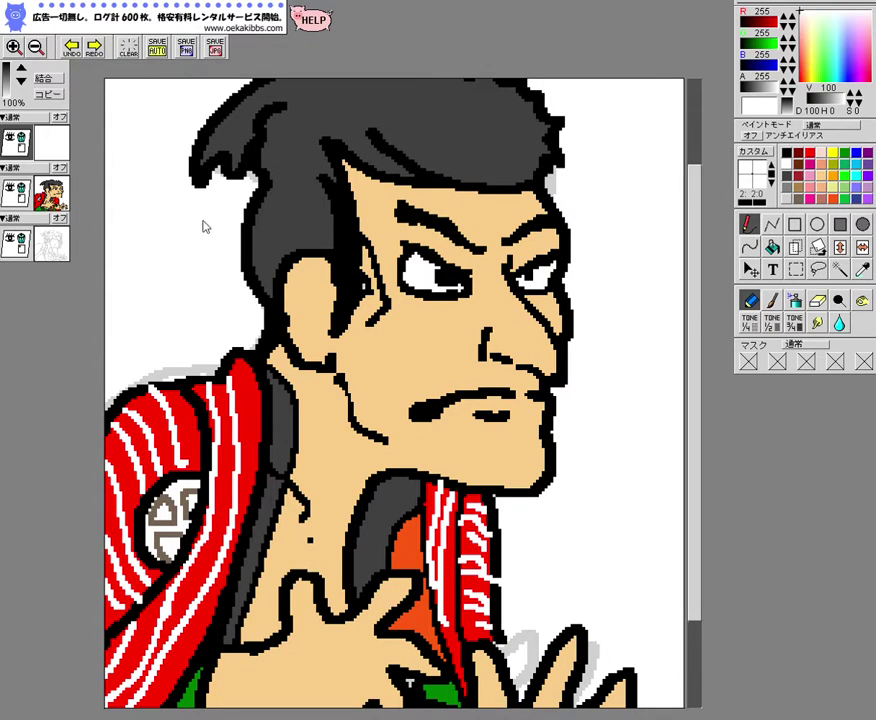
pyautogui.click(21, 146)
pyautogui.click(59, 146)
pyautogui.click(27, 119)
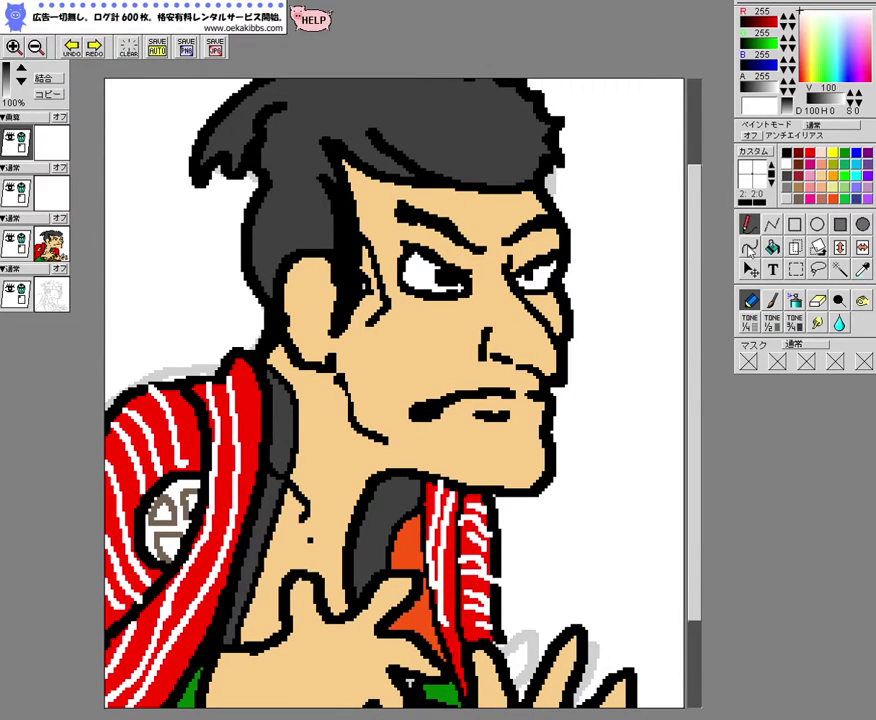
# Sample the skin colour, set the brush size to 6 and paint shadows on the neck under the ear and jaw
pyautogui.rightClick(464, 336)
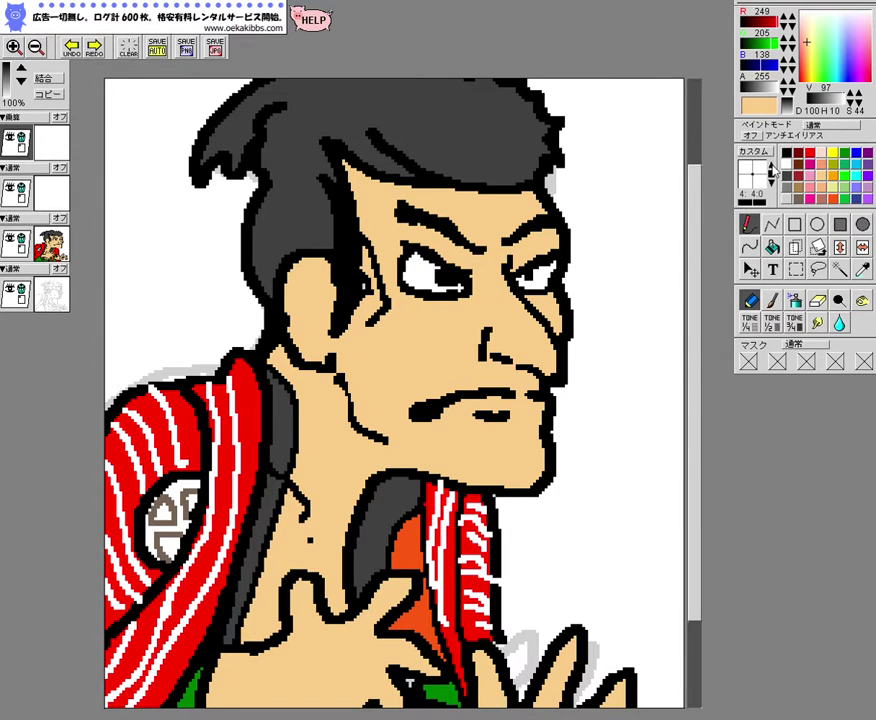
pyautogui.click(771, 168)
pyautogui.moveTo(291, 359)
pyautogui.mouseDown()
pyautogui.moveTo(283, 365)
pyautogui.moveTo(293, 381)
pyautogui.moveTo(326, 391)
pyautogui.moveTo(389, 458)
pyautogui.moveTo(366, 484)
pyautogui.mouseUp()
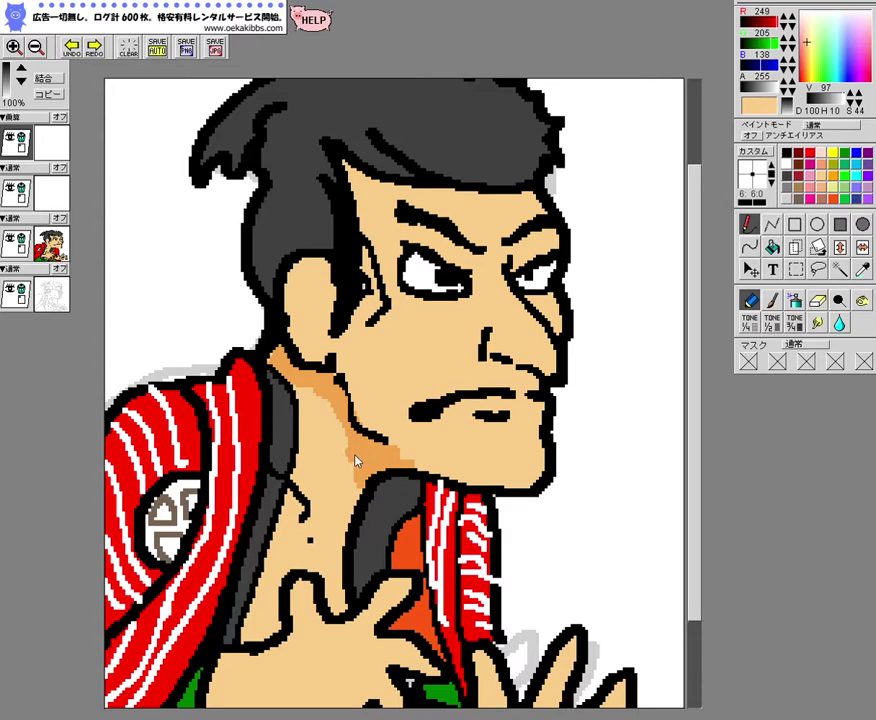
pyautogui.moveTo(298, 465)
pyautogui.mouseDown()
pyautogui.moveTo(321, 512)
pyautogui.moveTo(315, 489)
pyautogui.moveTo(352, 520)
pyautogui.mouseUp()
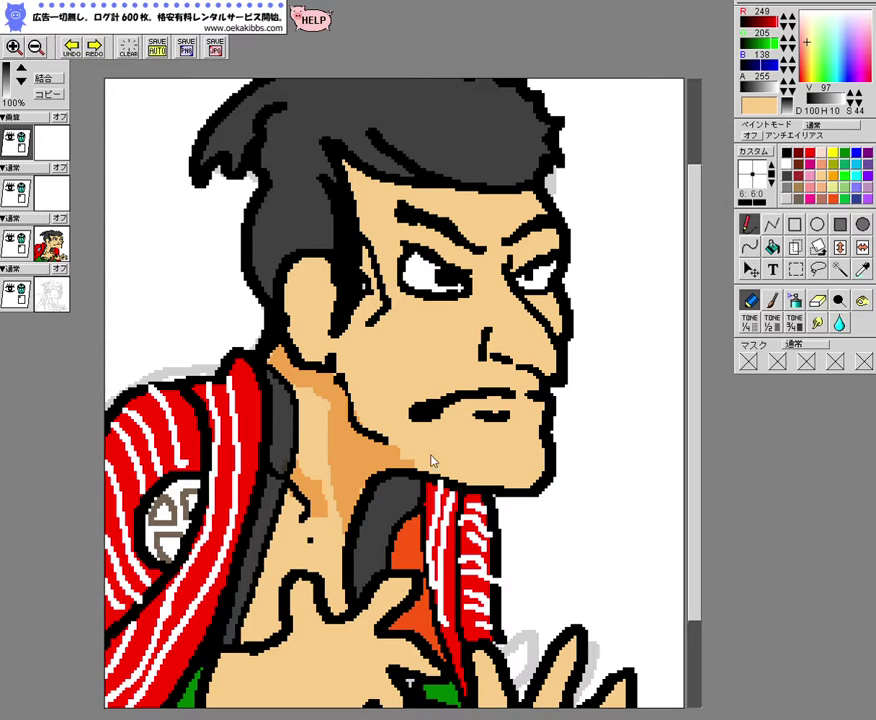
# Paint skin-coloured shadows around the mouth, on the far cheek and eyelid, and inside the ear
pyautogui.moveTo(446, 408)
pyautogui.mouseDown()
pyautogui.moveTo(466, 403)
pyautogui.moveTo(440, 415)
pyautogui.mouseUp()
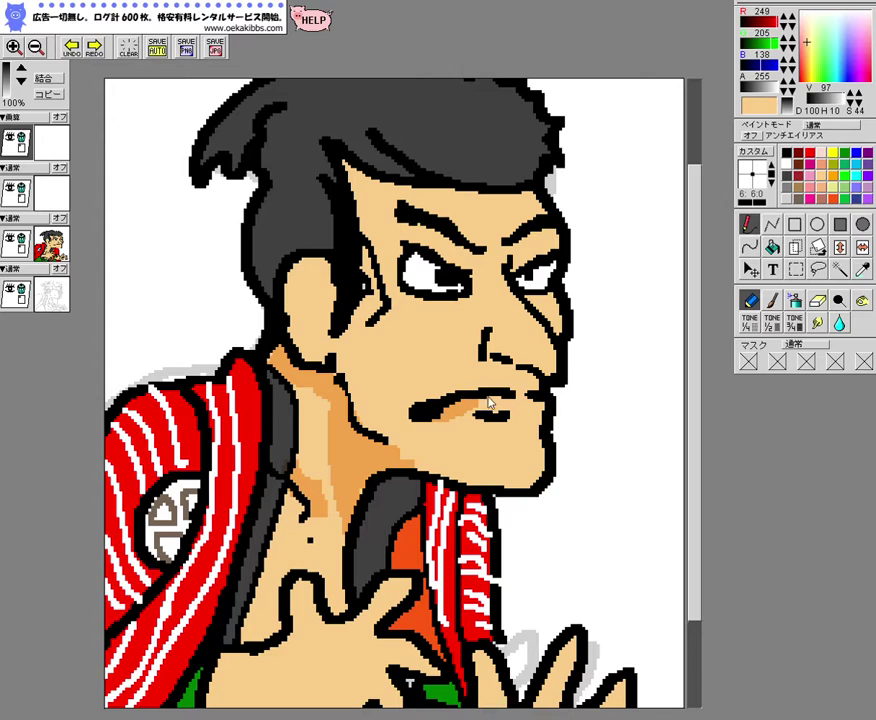
pyautogui.moveTo(513, 387); pyautogui.dragTo(532, 398)
pyautogui.moveTo(549, 307)
pyautogui.mouseDown()
pyautogui.moveTo(556, 328)
pyautogui.moveTo(550, 302)
pyautogui.mouseUp()
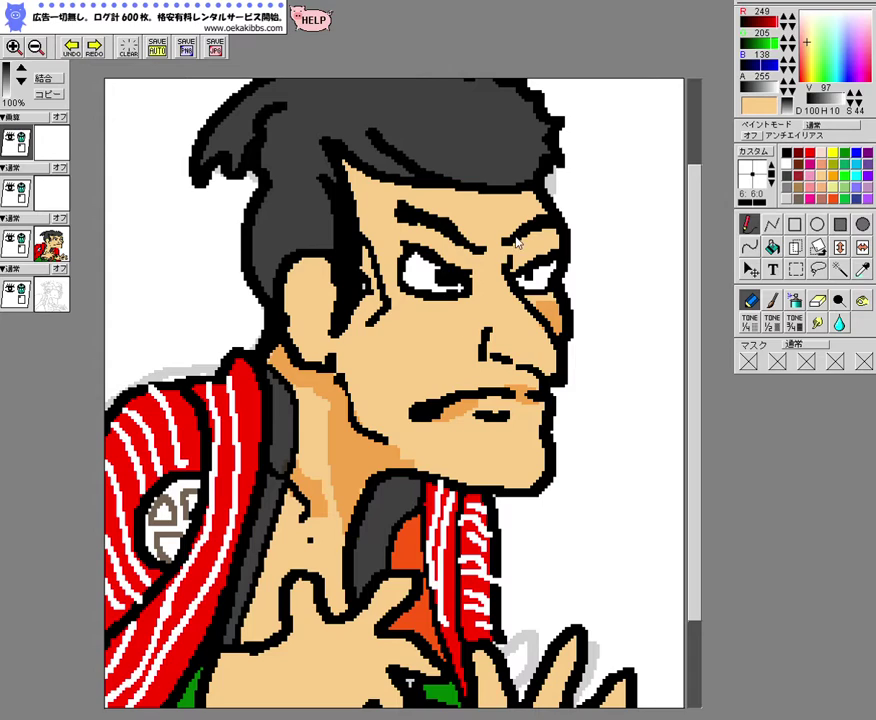
pyautogui.moveTo(514, 250); pyautogui.dragTo(522, 258)
pyautogui.moveTo(525, 260); pyautogui.dragTo(552, 245)
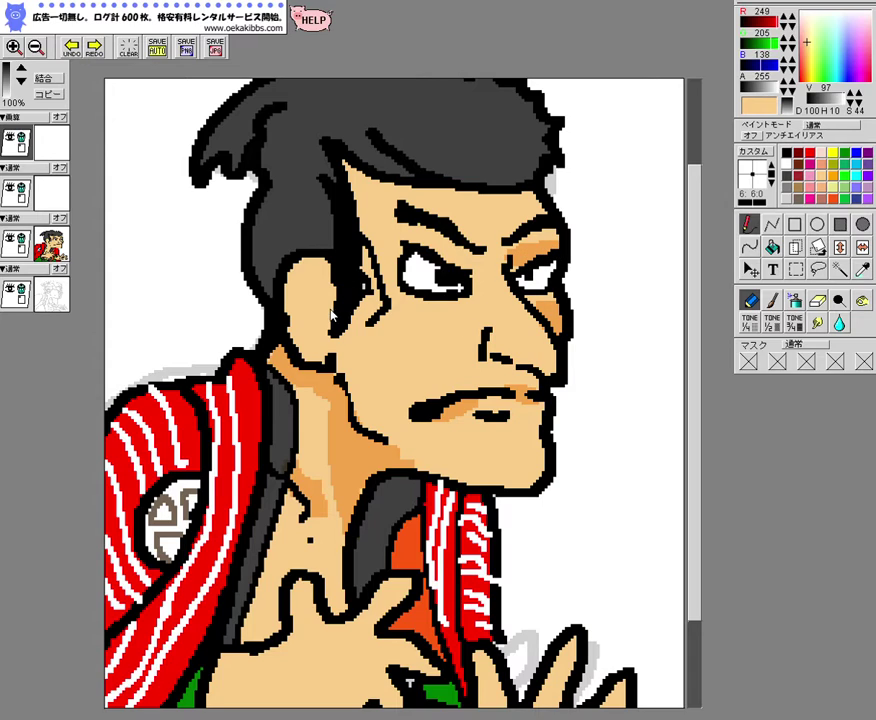
pyautogui.moveTo(313, 297)
pyautogui.mouseDown()
pyautogui.moveTo(317, 340)
pyautogui.moveTo(330, 293)
pyautogui.mouseUp()
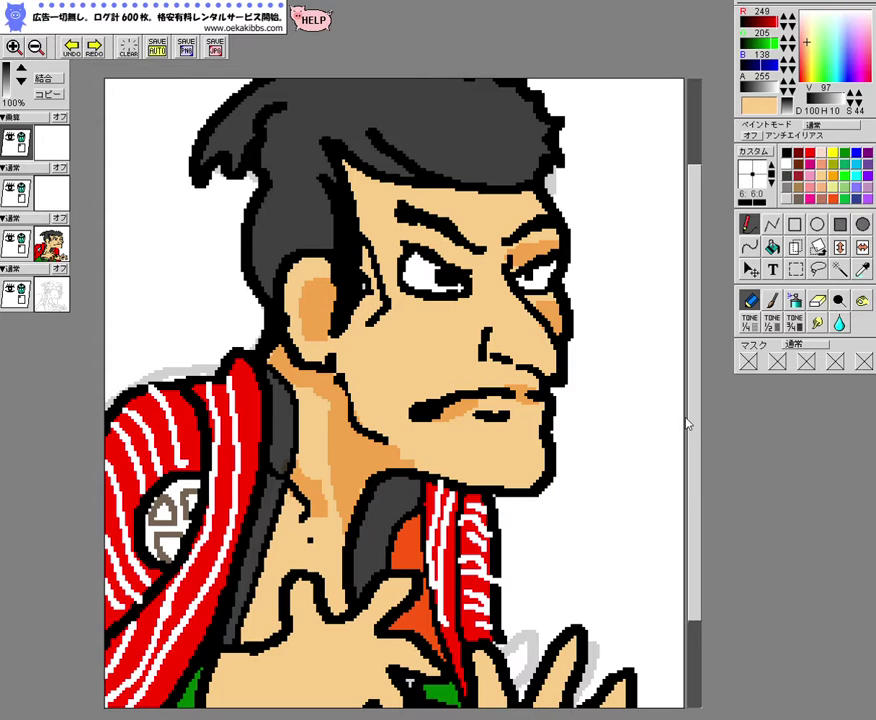
# Paint skin-coloured shadows along the near forearm, on that hand's fingers, and on the skin between the dark cuffs
pyautogui.moveTo(695, 412); pyautogui.dragTo(693, 502)
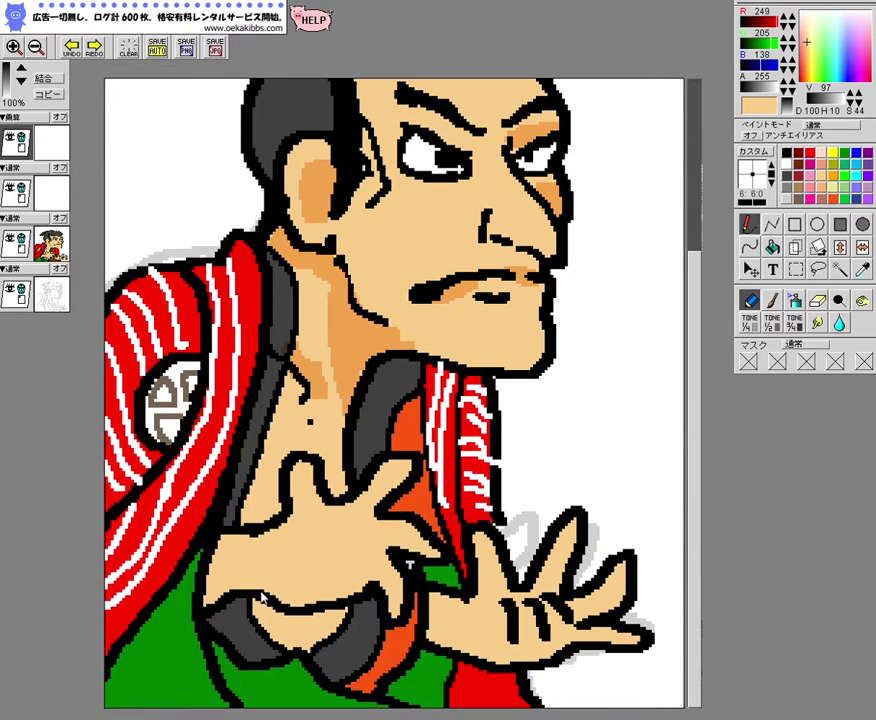
pyautogui.moveTo(222, 591)
pyautogui.mouseDown()
pyautogui.moveTo(207, 598)
pyautogui.moveTo(252, 578)
pyautogui.moveTo(278, 598)
pyautogui.mouseUp()
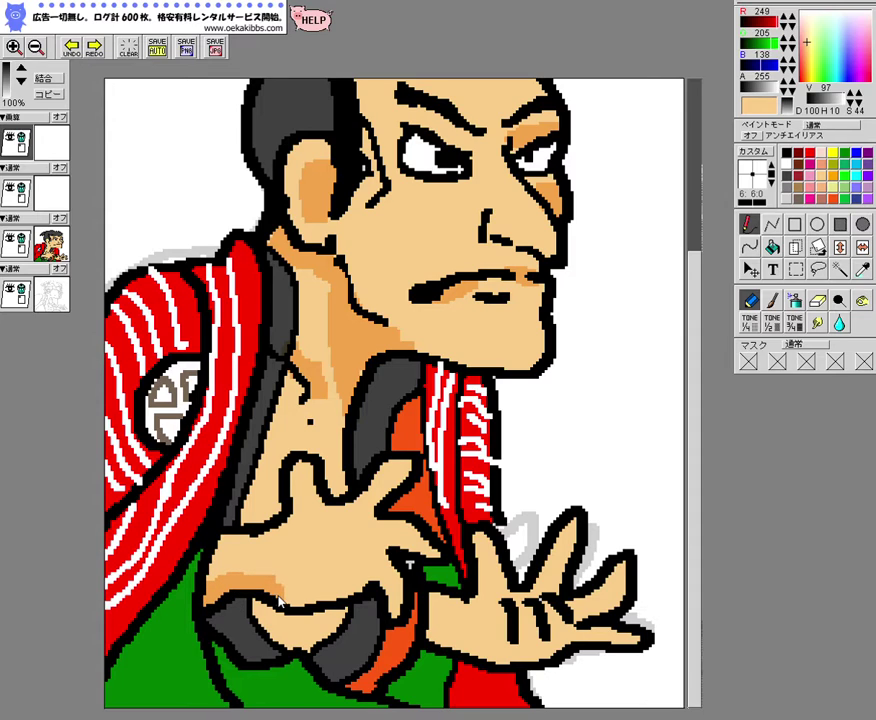
pyautogui.moveTo(380, 571); pyautogui.dragTo(389, 605)
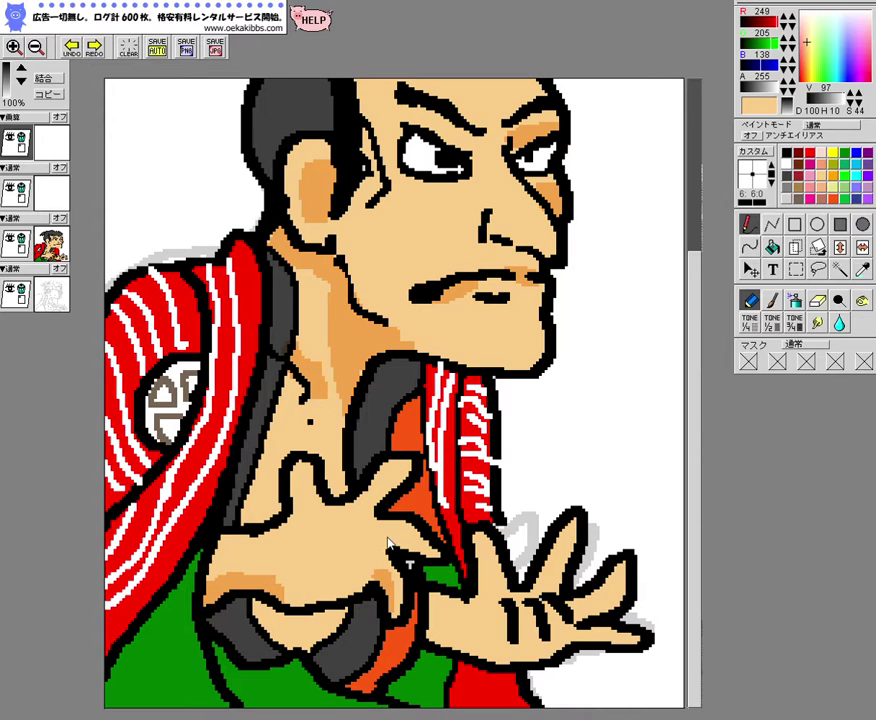
pyautogui.moveTo(386, 530); pyautogui.dragTo(416, 554)
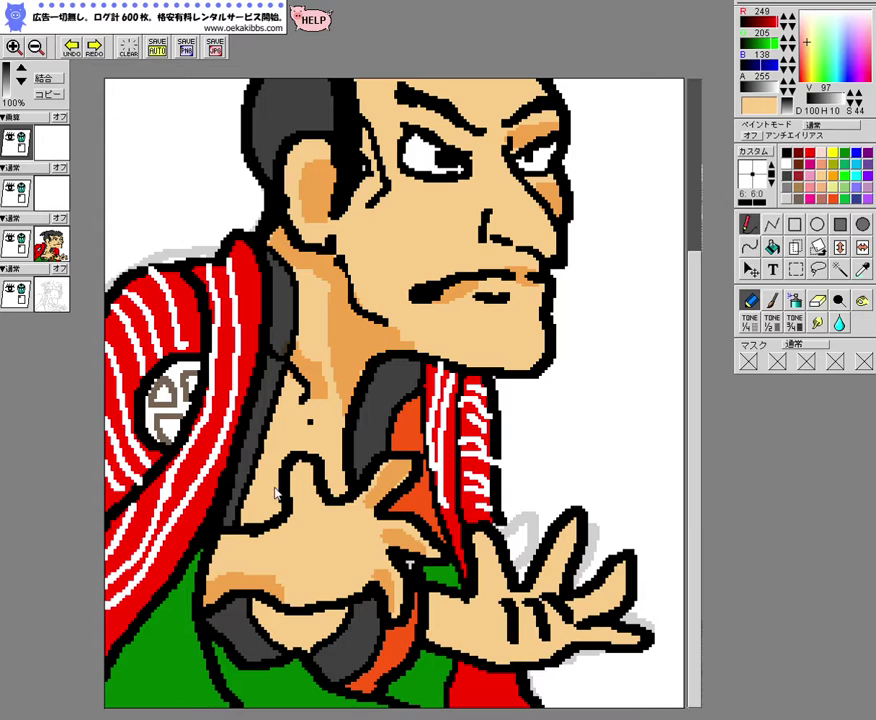
pyautogui.moveTo(268, 621)
pyautogui.mouseDown()
pyautogui.moveTo(284, 634)
pyautogui.moveTo(338, 615)
pyautogui.mouseUp()
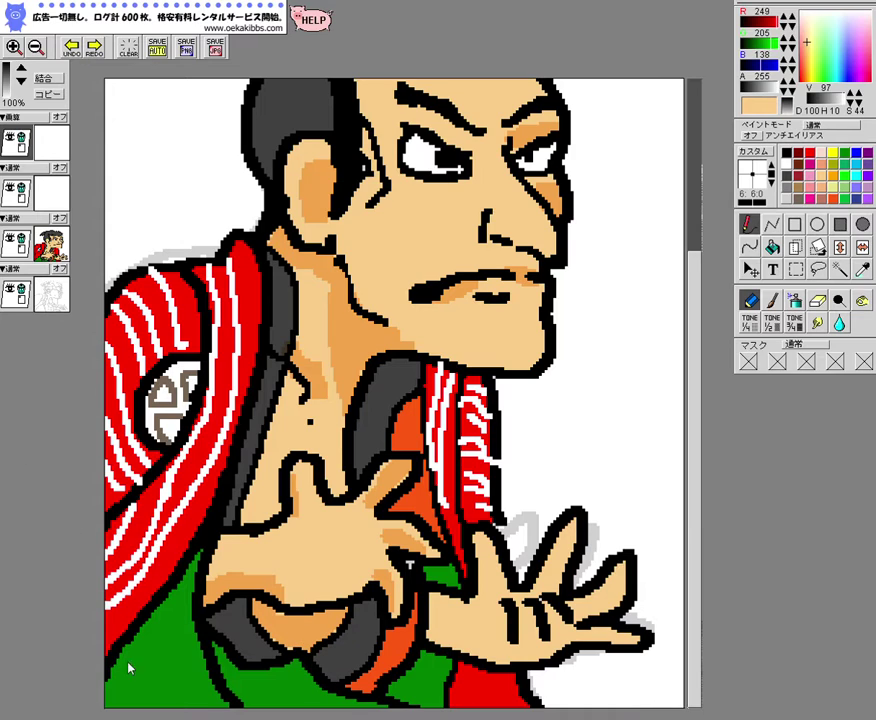
# Sample the robe's green and paint shadows on the dark cuffs and the folds of the green robe
pyautogui.rightClick(180, 668)
pyautogui.moveTo(270, 660)
pyautogui.mouseDown()
pyautogui.moveTo(312, 655)
pyautogui.moveTo(352, 670)
pyautogui.mouseUp()
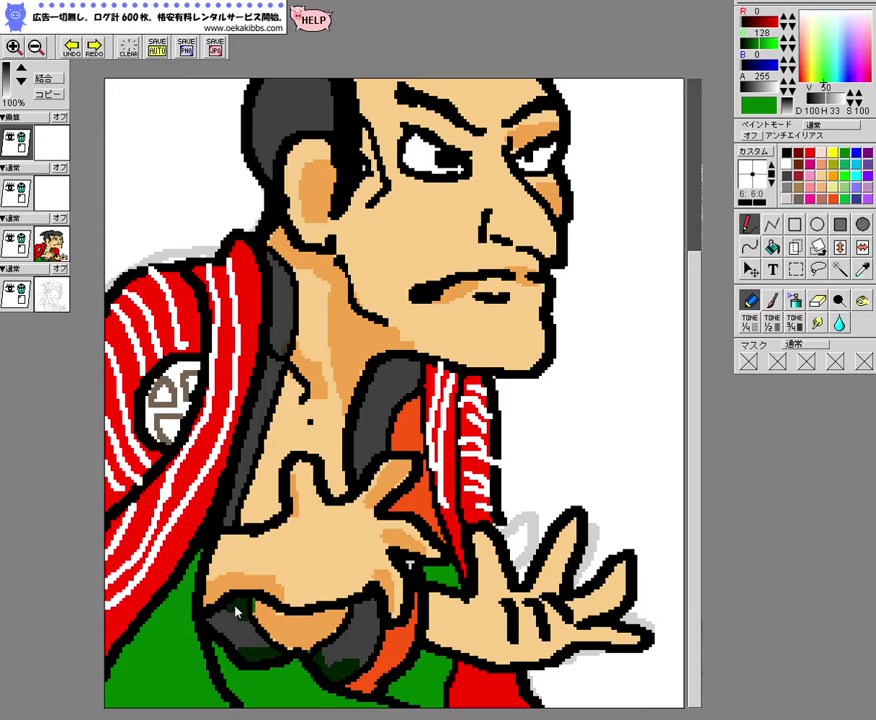
pyautogui.moveTo(240, 606); pyautogui.dragTo(249, 643)
pyautogui.moveTo(268, 677); pyautogui.dragTo(291, 672)
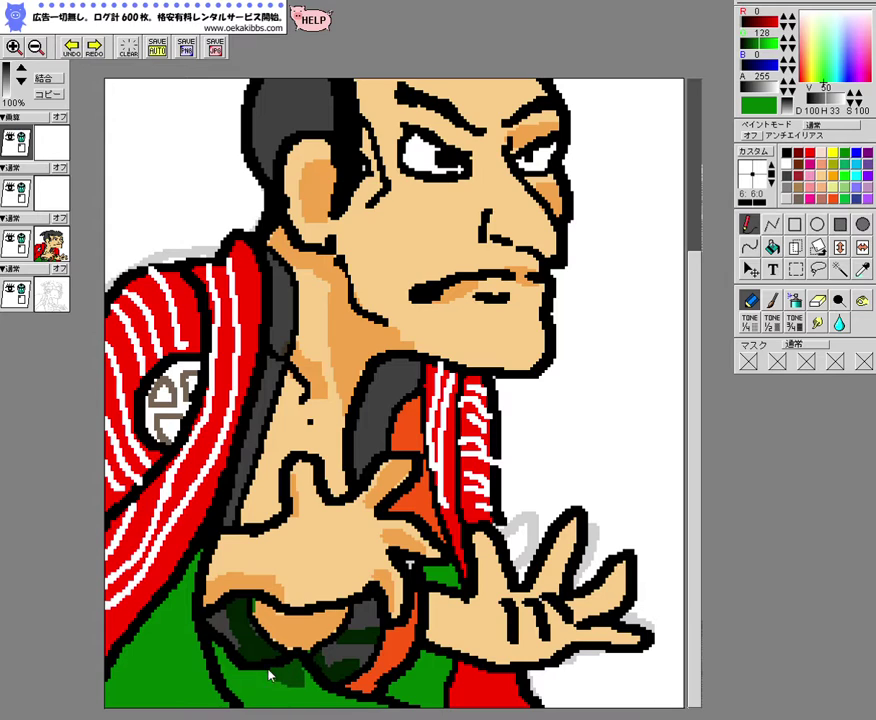
pyautogui.moveTo(248, 679)
pyautogui.mouseDown()
pyautogui.moveTo(234, 675)
pyautogui.moveTo(276, 711)
pyautogui.mouseUp()
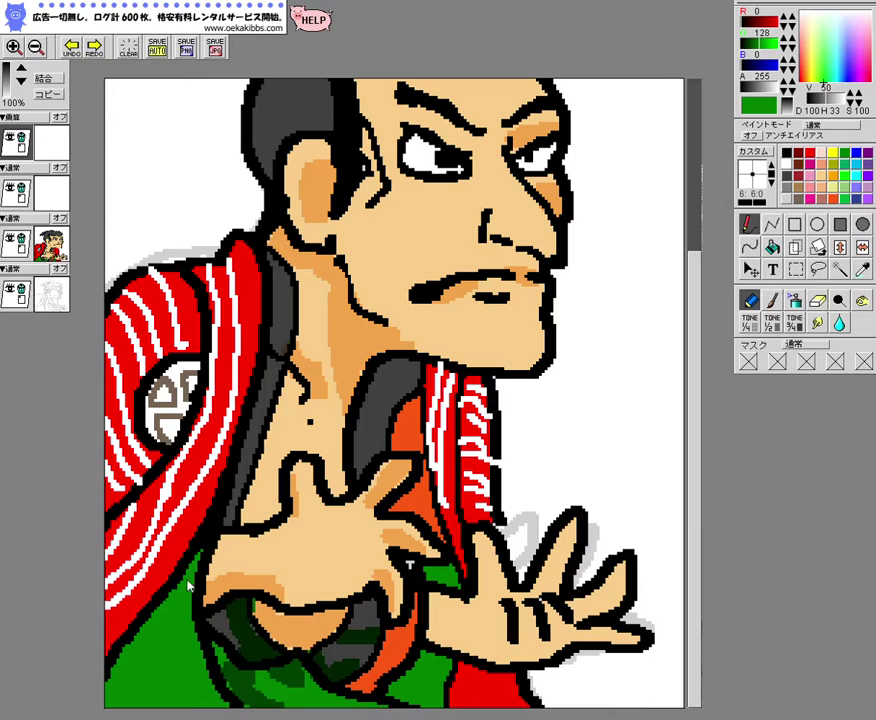
pyautogui.moveTo(155, 662); pyautogui.dragTo(155, 717)
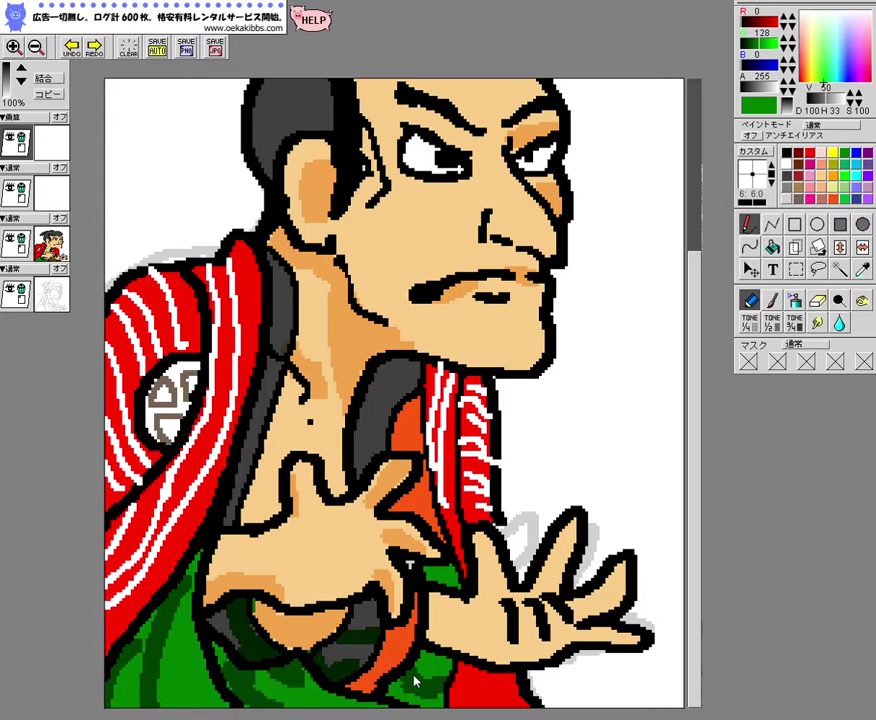
pyautogui.moveTo(438, 584)
pyautogui.mouseDown()
pyautogui.moveTo(455, 583)
pyautogui.moveTo(433, 577)
pyautogui.mouseUp()
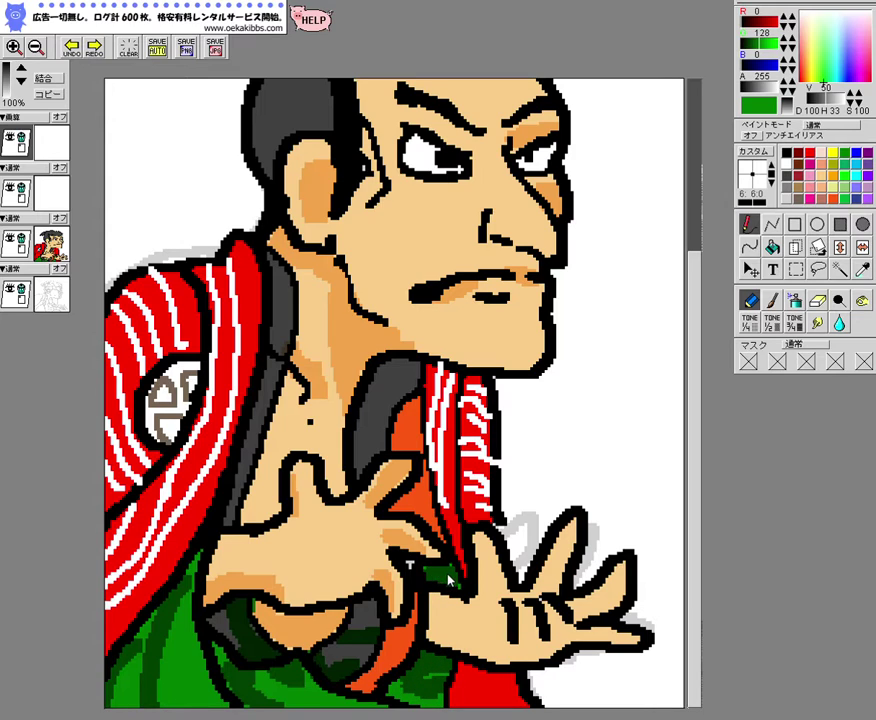
# Sample the orange of the inner garment and paint shadows on it beside the collar and behind the near hand
pyautogui.rightClick(413, 425)
pyautogui.moveTo(419, 411); pyautogui.dragTo(416, 435)
pyautogui.moveTo(426, 502)
pyautogui.mouseDown()
pyautogui.moveTo(419, 506)
pyautogui.moveTo(430, 517)
pyautogui.mouseUp()
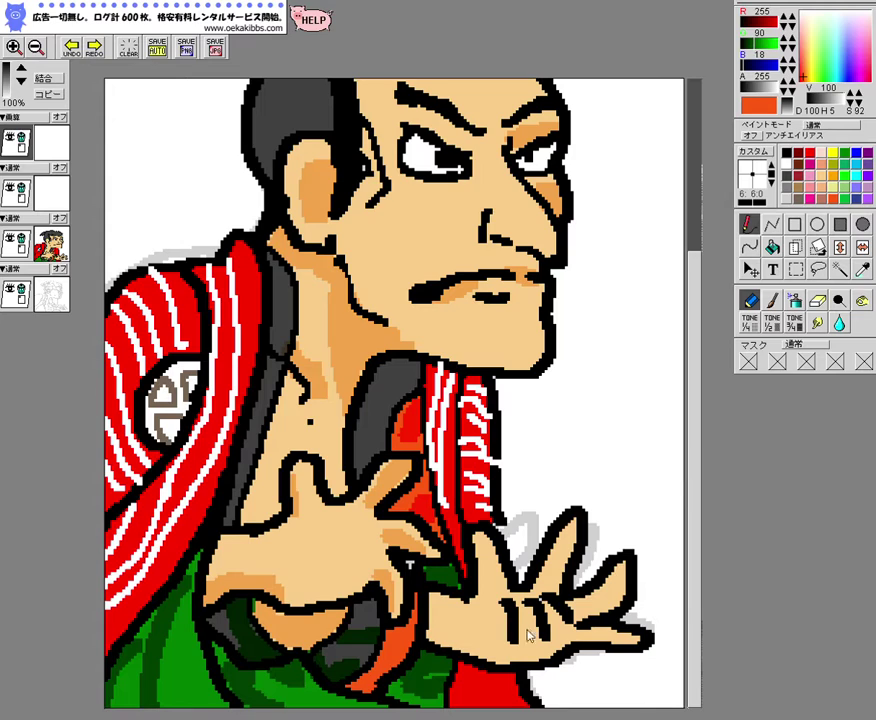
# Sample the skin colour and shade the underside of the far hand and its fingers
pyautogui.rightClick(481, 638)
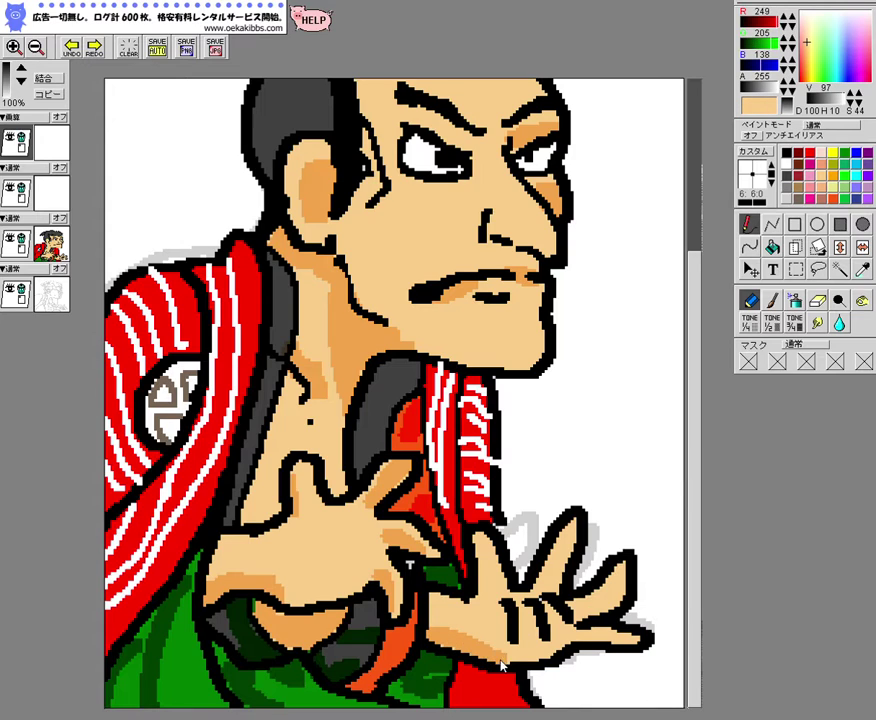
pyautogui.moveTo(573, 645); pyautogui.dragTo(631, 644)
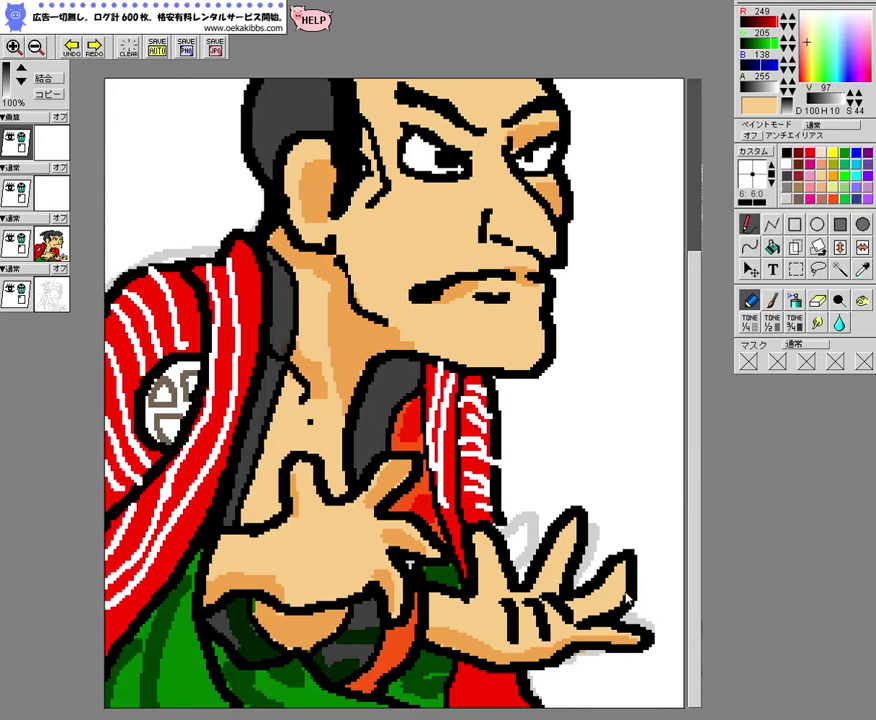
pyautogui.moveTo(627, 592); pyautogui.dragTo(589, 617)
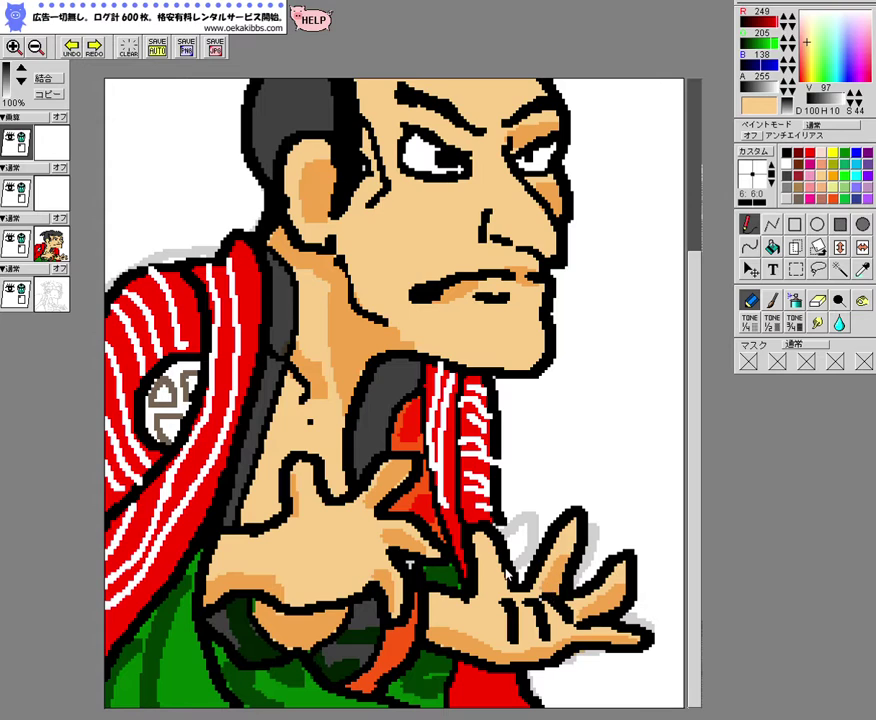
# Add another new layer in normal mode (通常) above the multiply shading layer
pyautogui.click(35, 47)
pyautogui.click(35, 49)
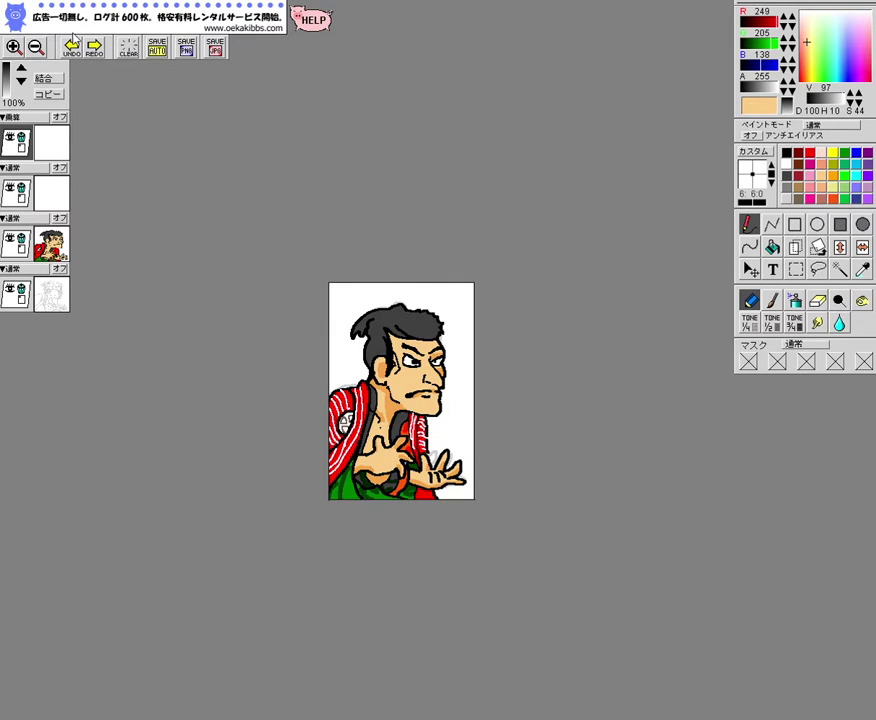
pyautogui.click(14, 47)
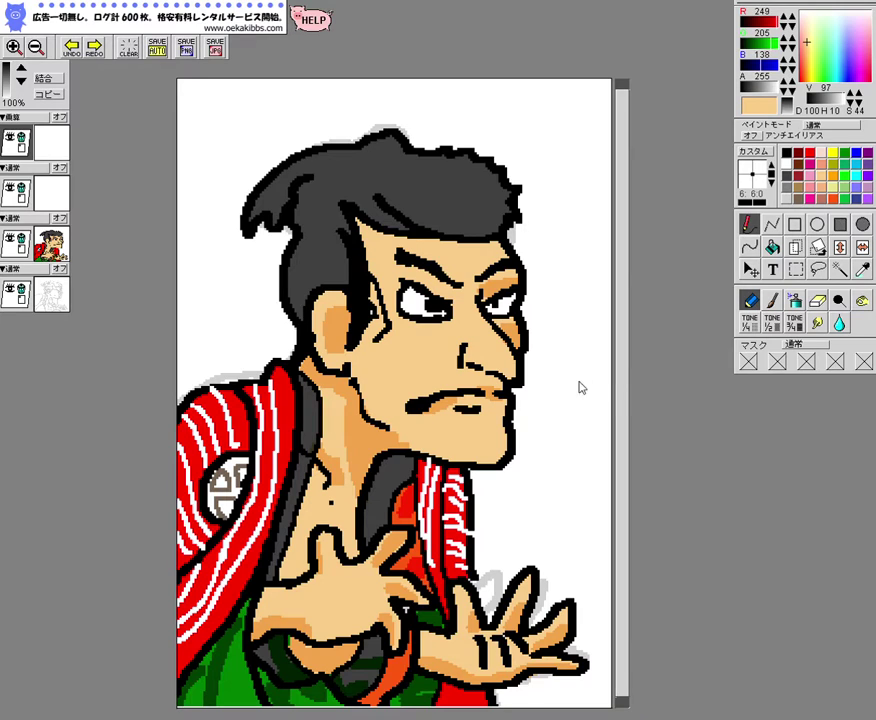
pyautogui.moveTo(627, 371); pyautogui.dragTo(631, 402)
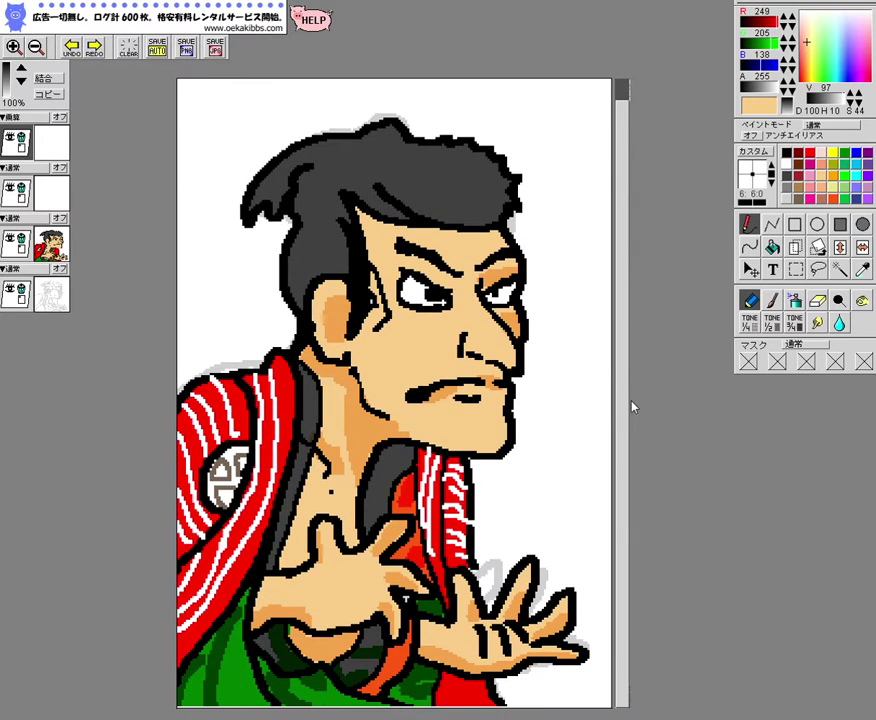
pyautogui.click(22, 149)
pyautogui.click(14, 46)
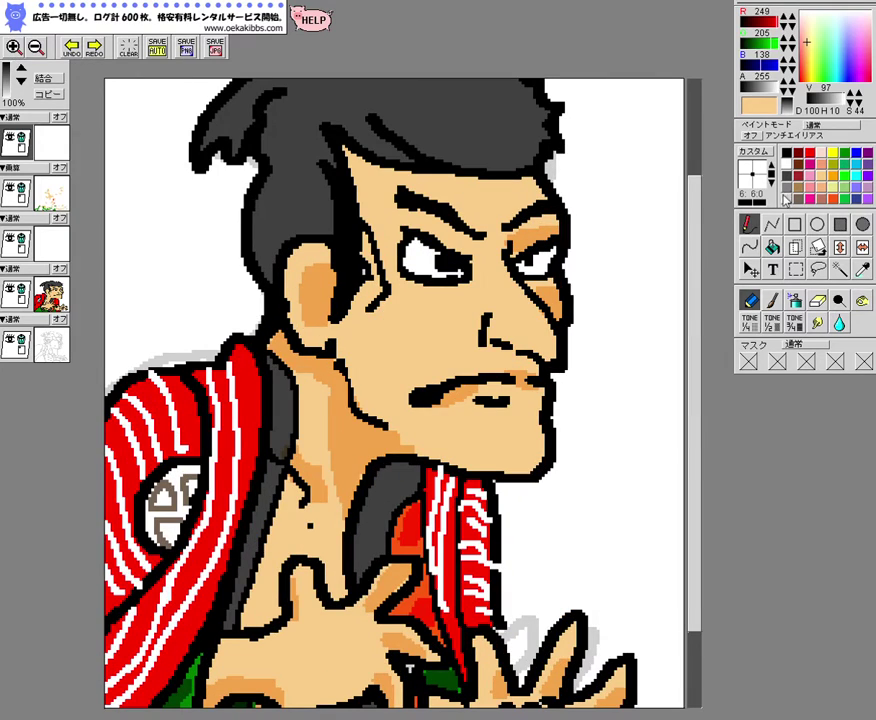
# Paint short white highlight dashes across the crown, fringe and front edge of the hair
pyautogui.click(788, 164)
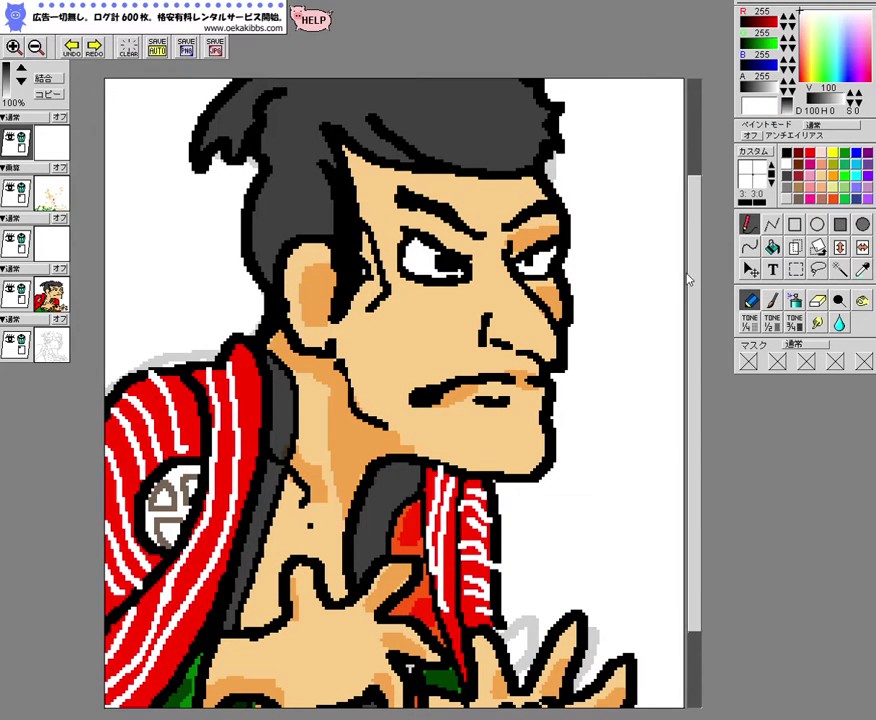
pyautogui.moveTo(689, 280); pyautogui.dragTo(686, 182)
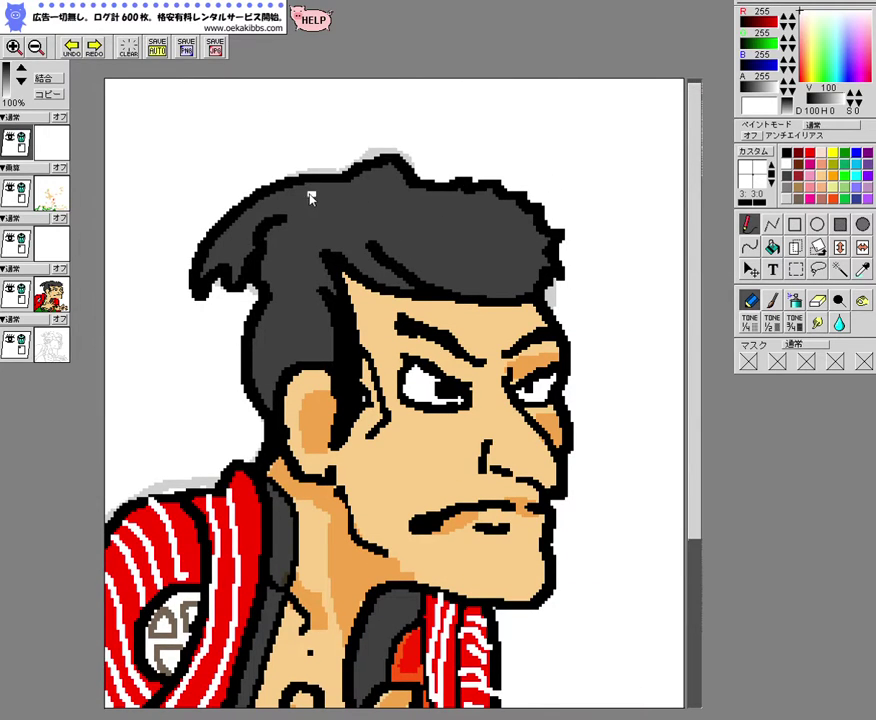
pyautogui.moveTo(315, 218)
pyautogui.mouseDown()
pyautogui.moveTo(304, 218)
pyautogui.moveTo(395, 275)
pyautogui.mouseUp()
pyautogui.moveTo(457, 279); pyautogui.dragTo(522, 267)
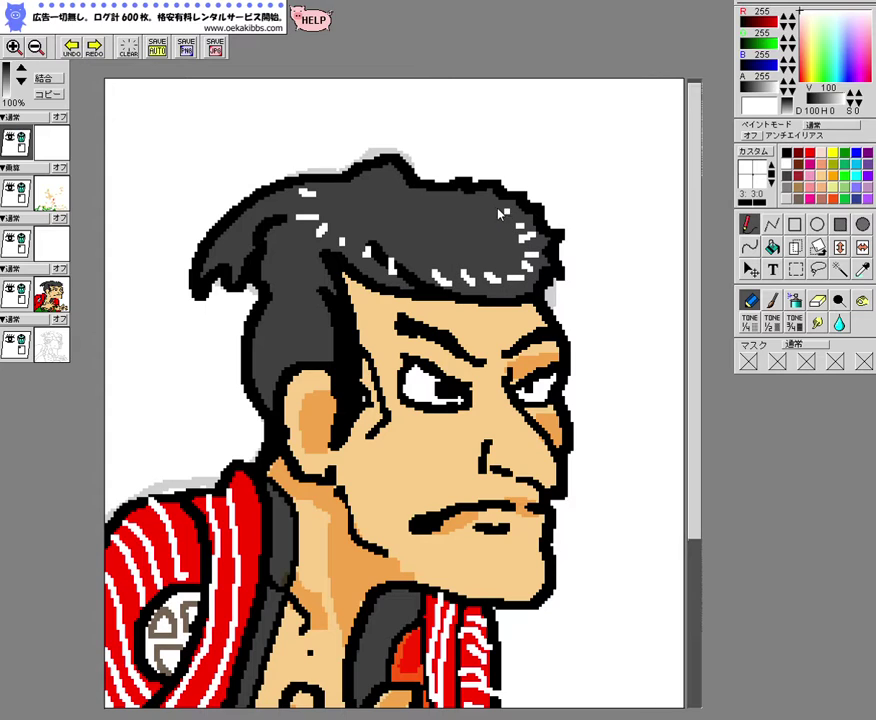
# Switch the highlight layer to screen mode (スクリーン), sample the hair's dark grey and paint a test stroke on the hair
pyautogui.click(23, 119)
pyautogui.click(23, 119)
pyautogui.rightClick(472, 243)
pyautogui.moveTo(471, 242); pyautogui.dragTo(491, 242)
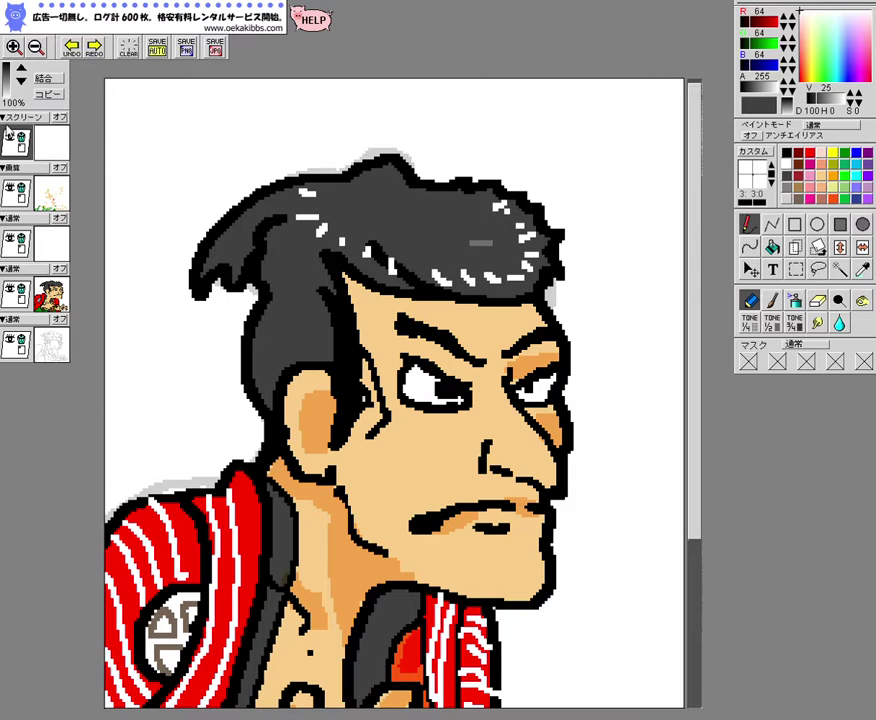
# Hide the test highlight layer, add a new screen-mode layer above it and paint grey highlight dashes over the hair
pyautogui.click(17, 142)
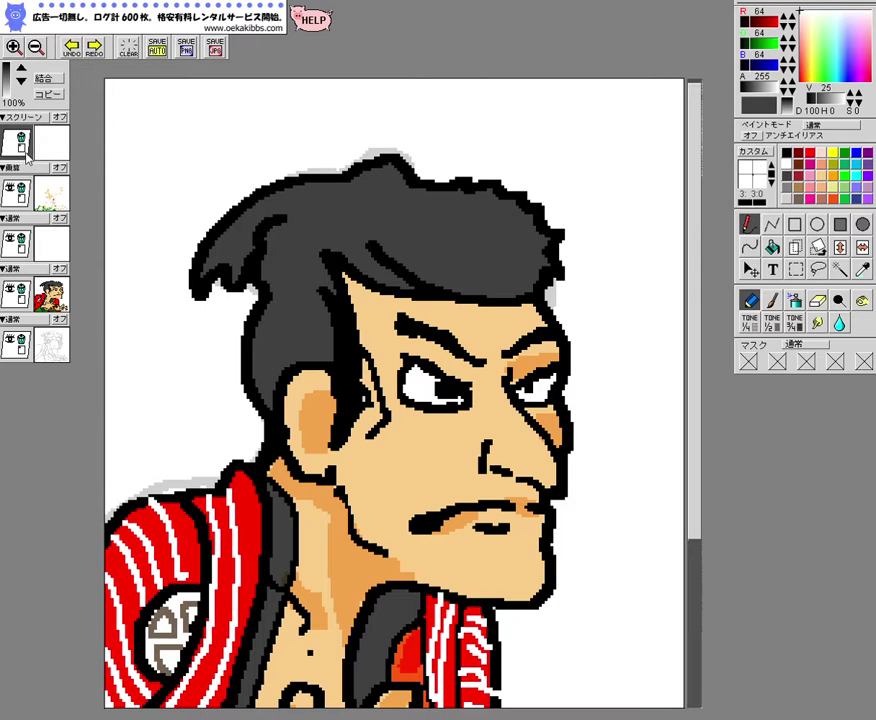
pyautogui.click(24, 150)
pyautogui.click(41, 145)
pyautogui.click(29, 118)
pyautogui.click(24, 118)
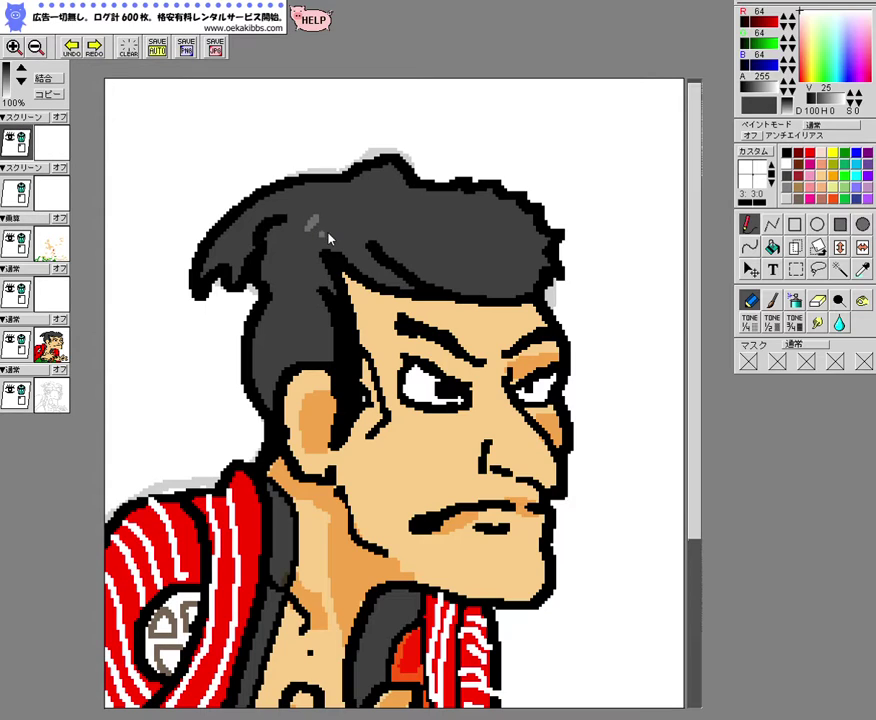
pyautogui.moveTo(353, 253); pyautogui.dragTo(384, 265)
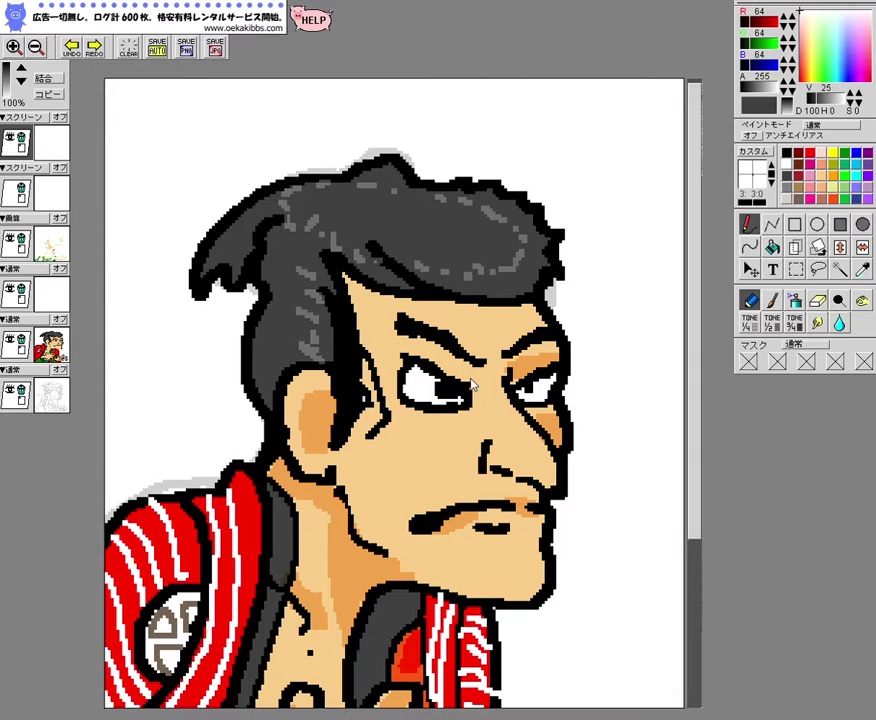
# Sample the skin colour and paint a shadow between the near eye and the nose bridge on the multiply shading layer
pyautogui.rightClick(474, 436)
pyautogui.click(50, 245)
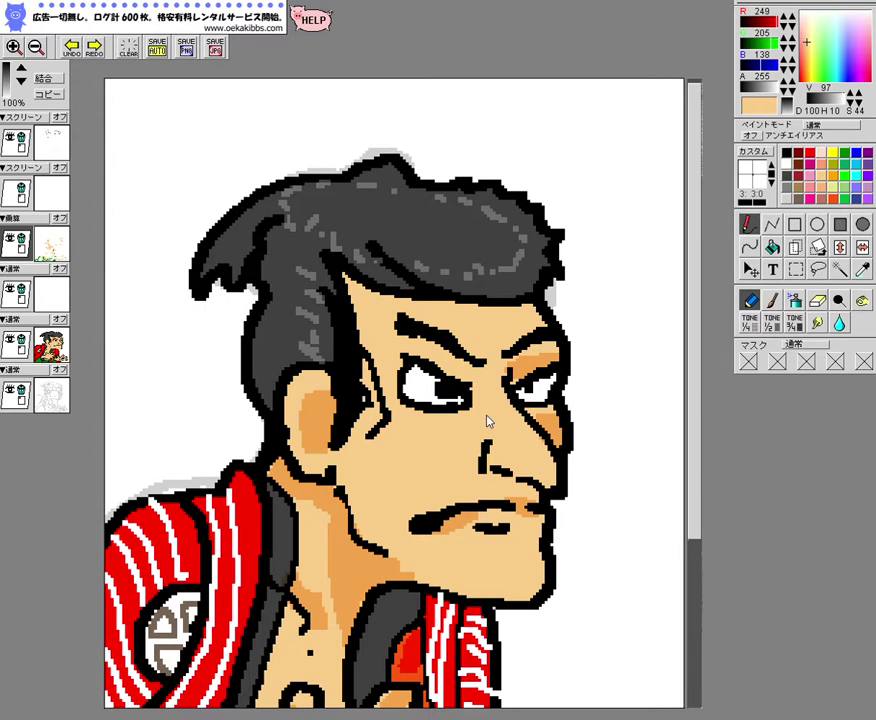
pyautogui.moveTo(481, 384); pyautogui.dragTo(480, 401)
# Add a normal layer below the multiply shading layer and paint red makeup lines around both eyes
pyautogui.click(21, 303)
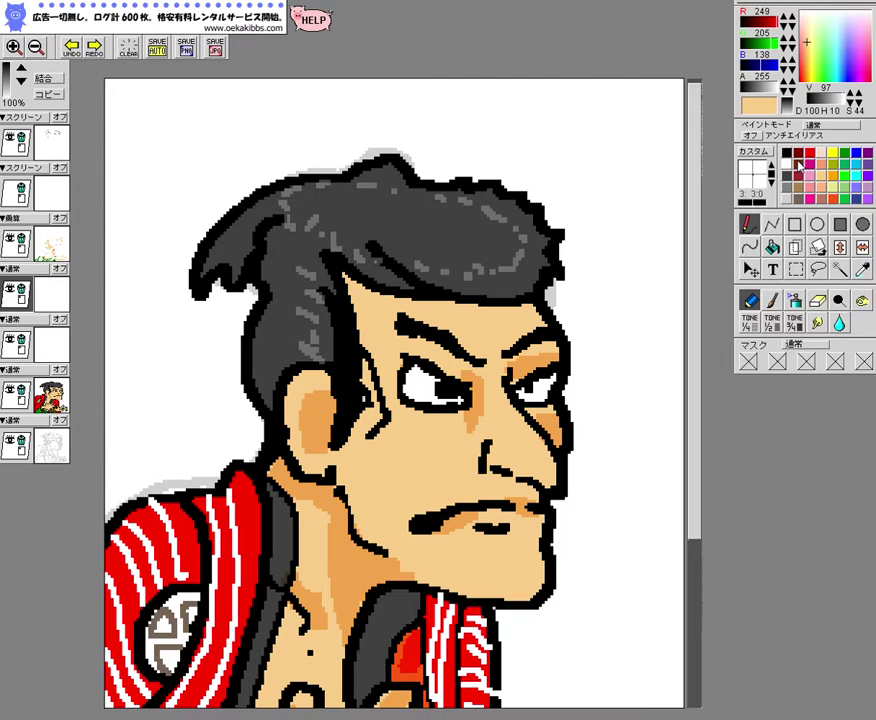
pyautogui.click(810, 155)
pyautogui.click(399, 362)
pyautogui.moveTo(397, 363)
pyautogui.mouseDown()
pyautogui.moveTo(401, 398)
pyautogui.moveTo(420, 412)
pyautogui.moveTo(455, 414)
pyautogui.mouseUp()
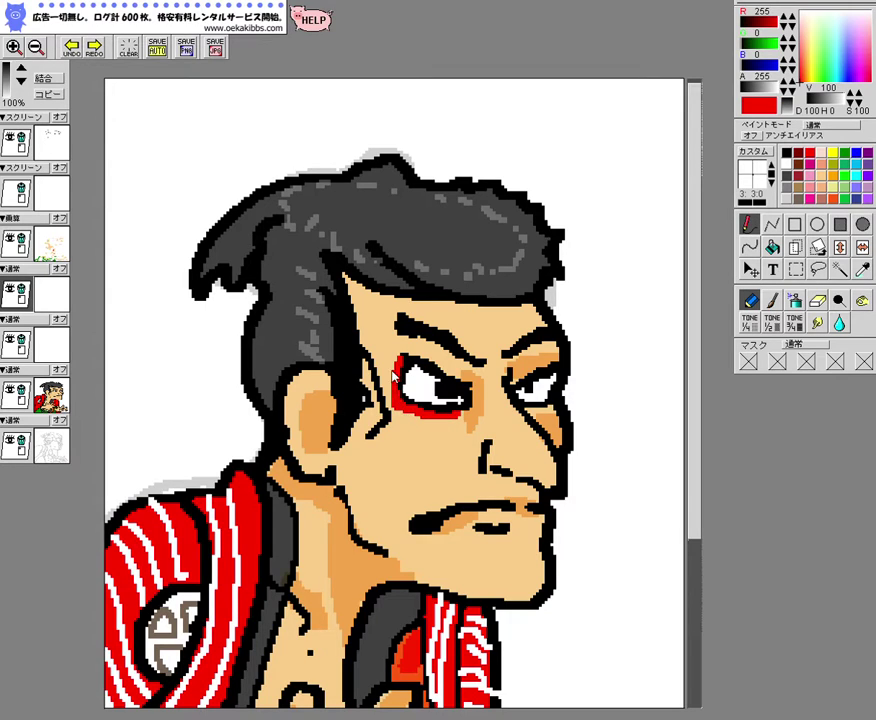
pyautogui.moveTo(395, 360)
pyautogui.mouseDown()
pyautogui.moveTo(445, 375)
pyautogui.moveTo(465, 393)
pyautogui.mouseUp()
pyautogui.moveTo(551, 361)
pyautogui.mouseDown()
pyautogui.moveTo(515, 384)
pyautogui.moveTo(532, 411)
pyautogui.moveTo(551, 410)
pyautogui.moveTo(547, 397)
pyautogui.mouseUp()
pyautogui.moveTo(565, 356); pyautogui.dragTo(553, 360)
pyautogui.moveTo(403, 356); pyautogui.dragTo(432, 361)
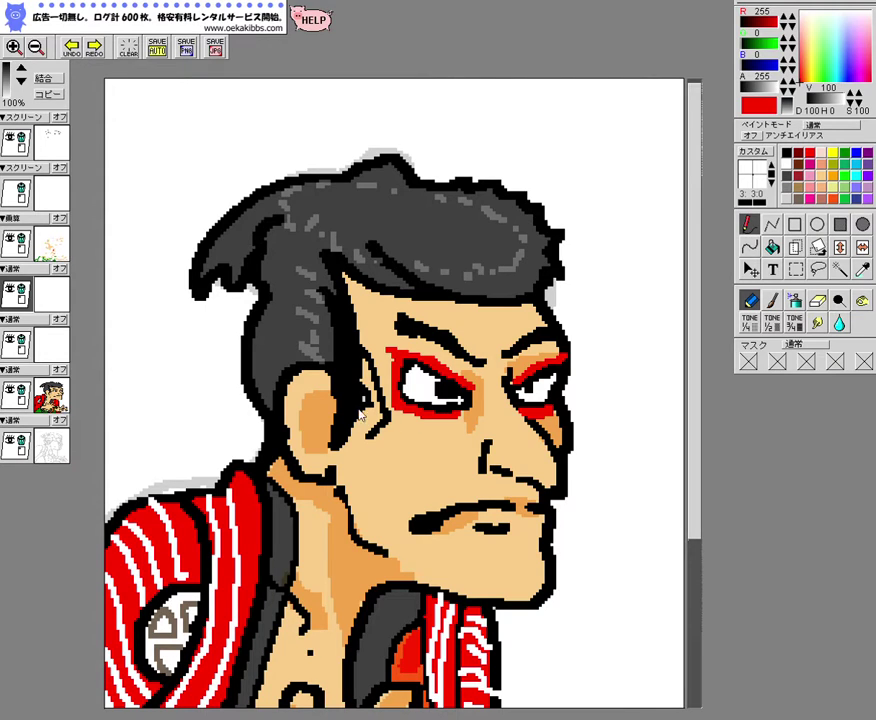
# Draw loose black strands of hair below the sideburn and hide the rough sketch layer
pyautogui.click(785, 153)
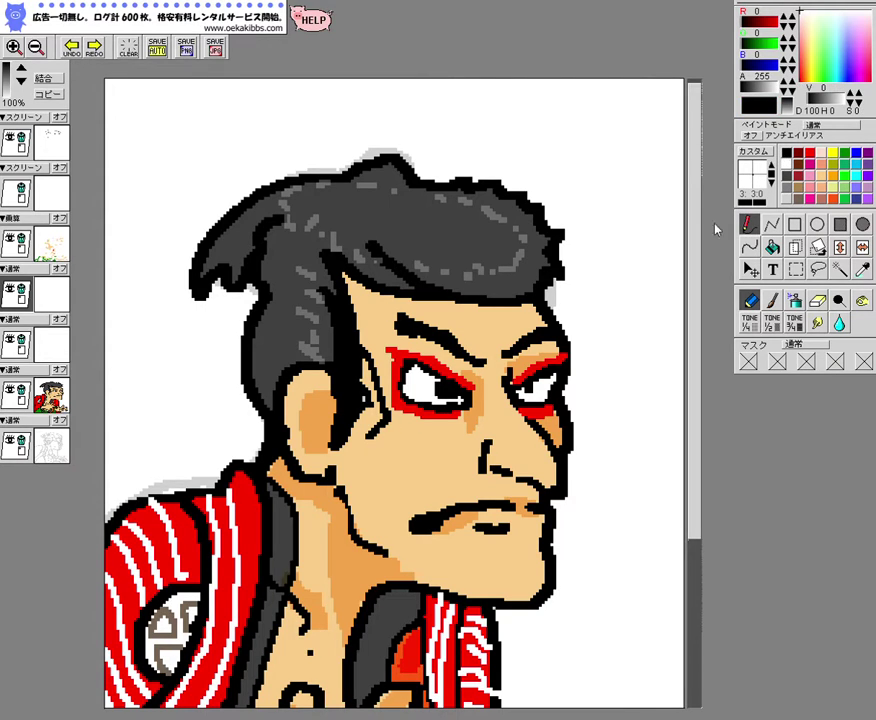
pyautogui.moveTo(364, 441)
pyautogui.mouseDown()
pyautogui.moveTo(365, 460)
pyautogui.moveTo(347, 471)
pyautogui.mouseUp()
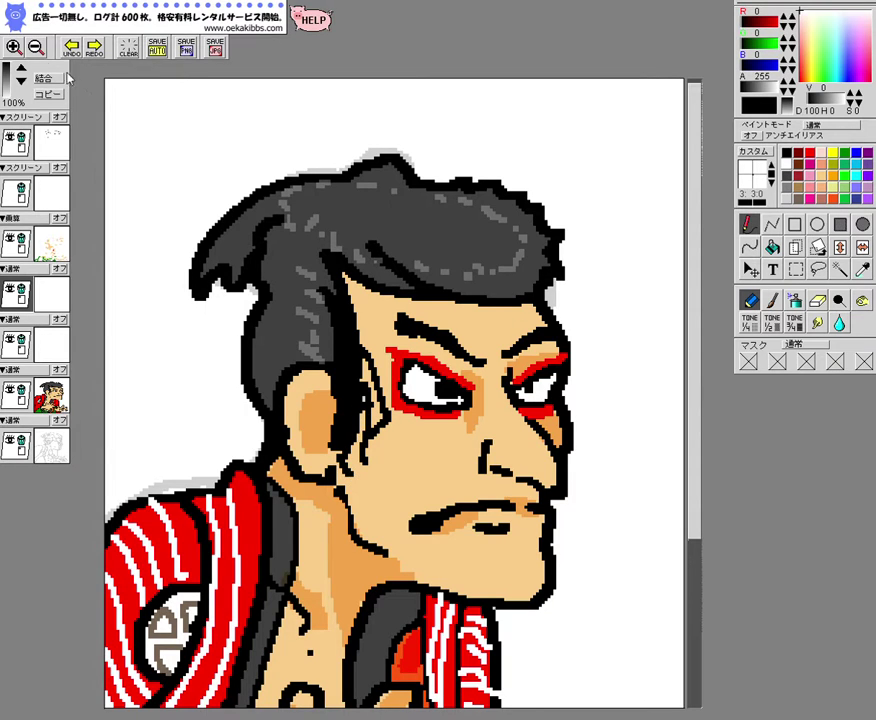
pyautogui.click(35, 48)
pyautogui.click(35, 48)
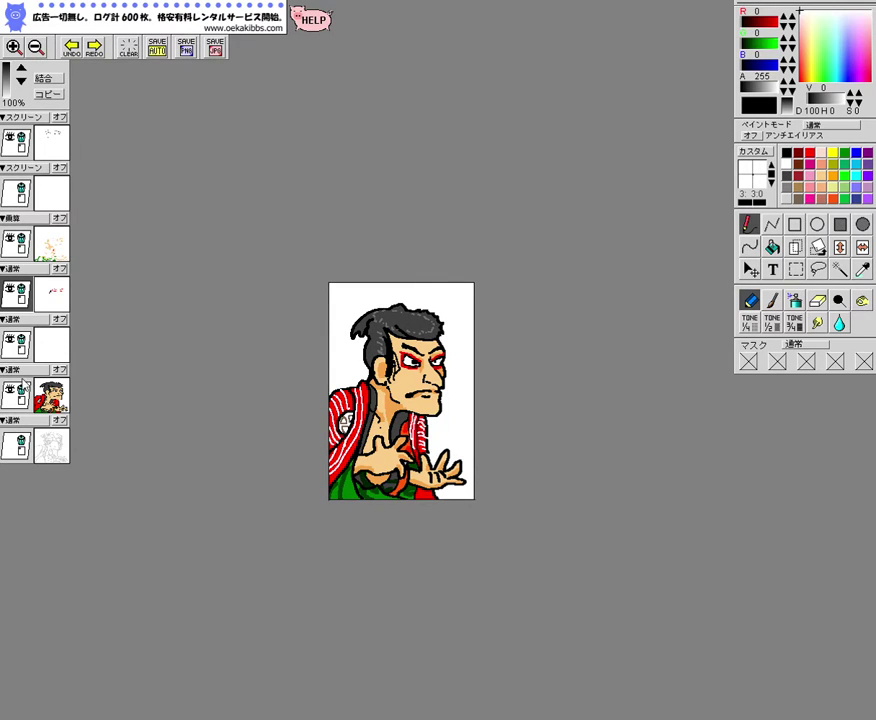
pyautogui.click(14, 47)
pyautogui.click(16, 50)
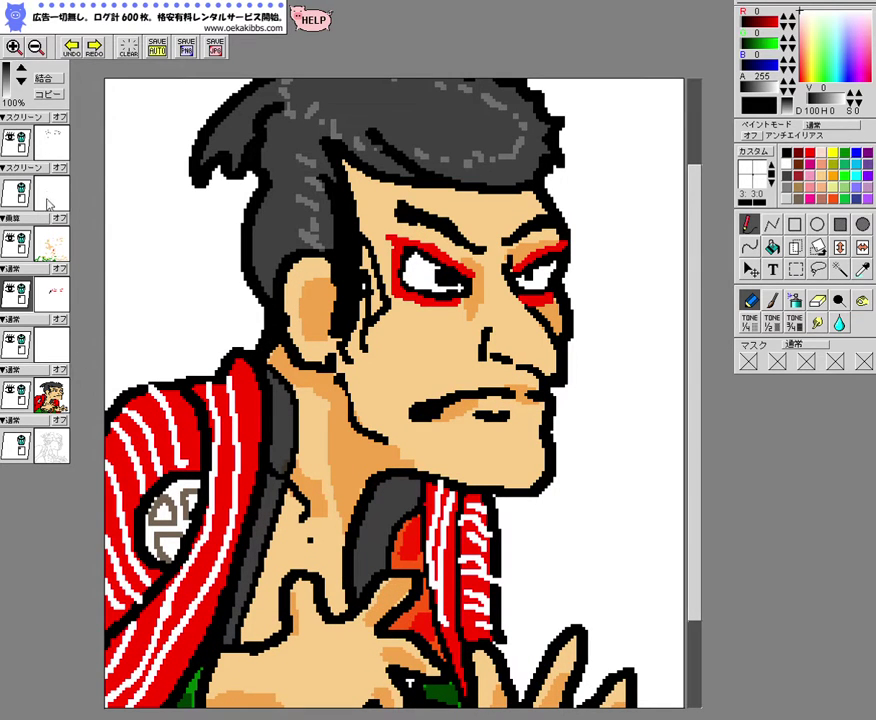
# Add a new layer at the top of the stack in multiply mode (乗算) and colour the lips pink
pyautogui.click(37, 148)
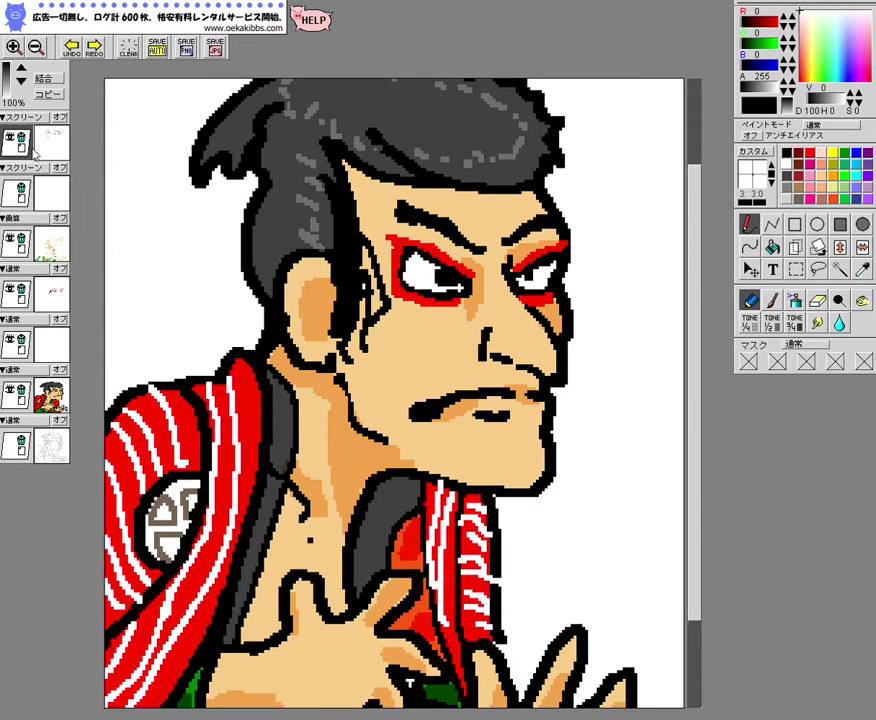
pyautogui.click(23, 149)
pyautogui.click(34, 149)
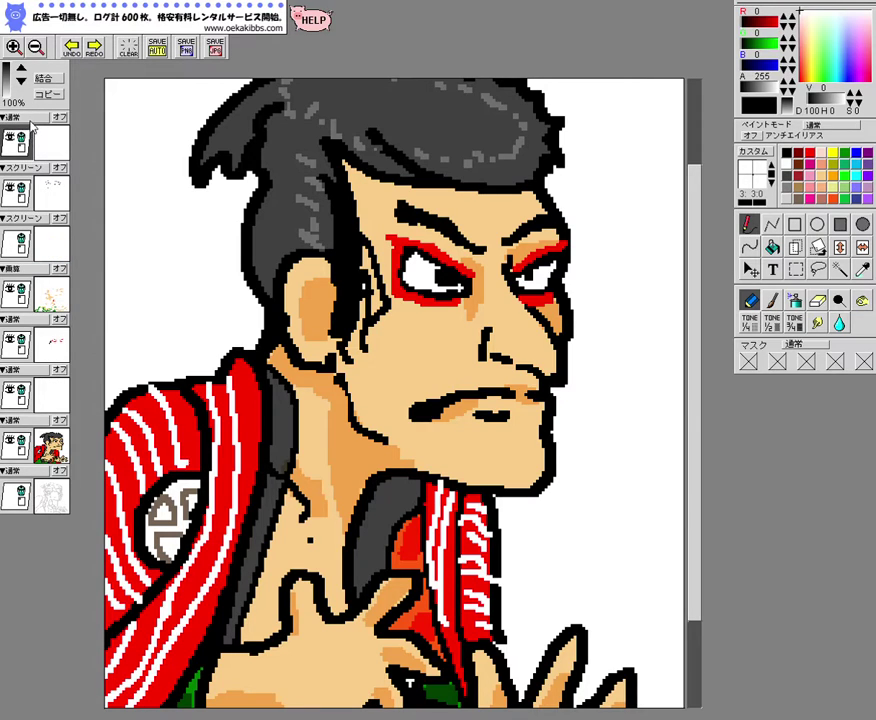
pyautogui.click(36, 120)
pyautogui.click(808, 174)
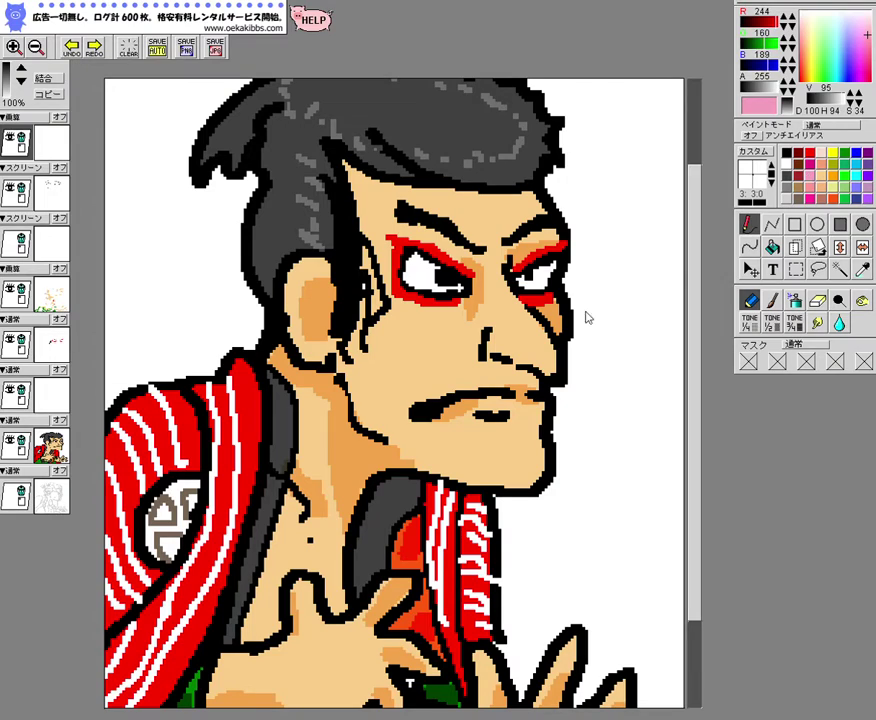
pyautogui.moveTo(437, 412); pyautogui.dragTo(504, 408)
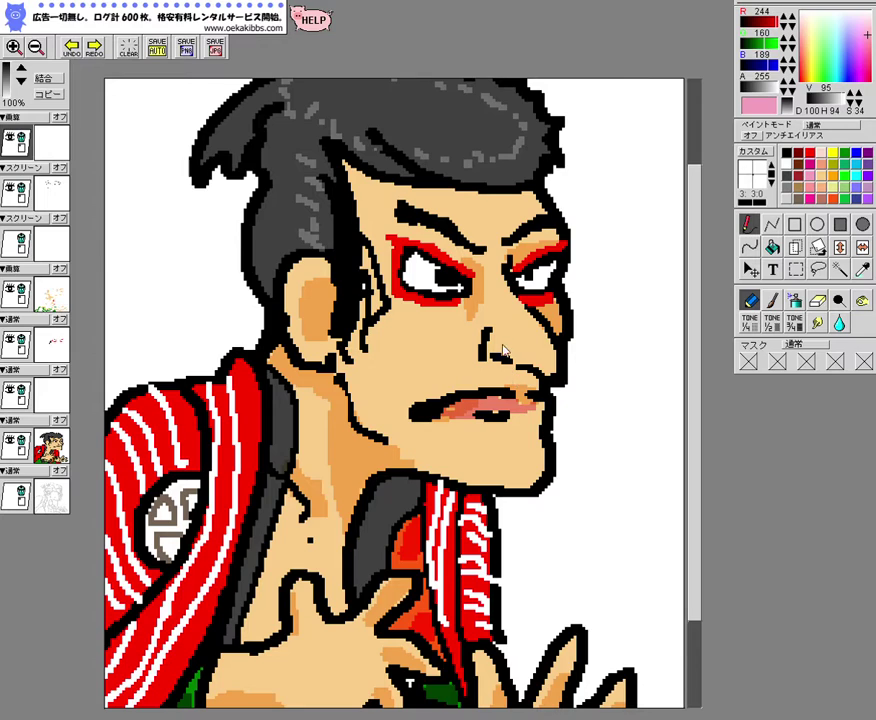
# Sample the skin colour and shade the cheek crease beside the nostril
pyautogui.rightClick(472, 308)
pyautogui.moveTo(475, 332); pyautogui.dragTo(464, 358)
pyautogui.rightClick(465, 352)
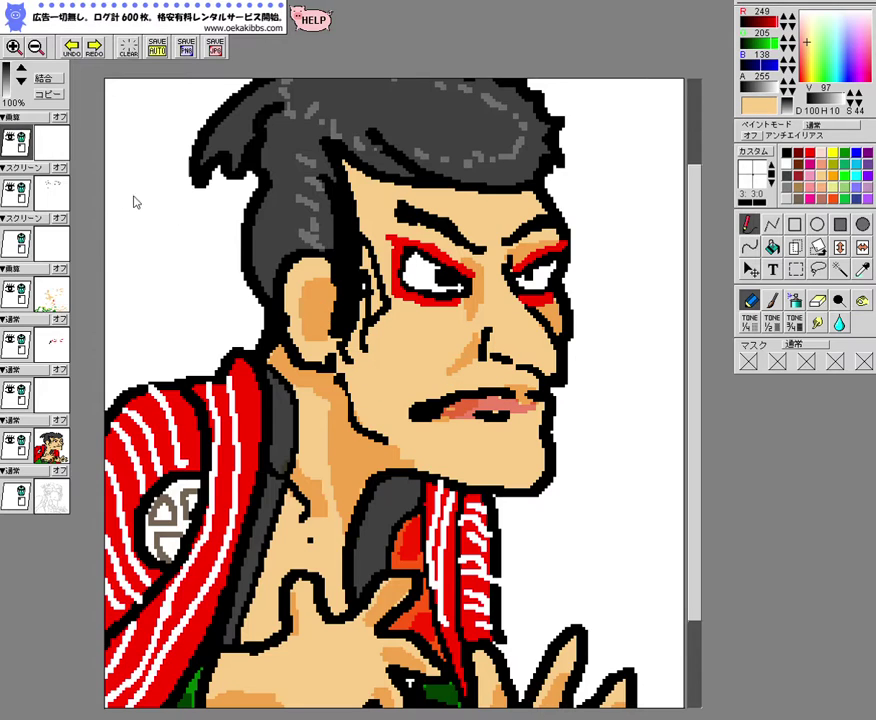
# Add a normal-mode layer at the top of the stack and draw black inner-ear lines and a nostril contour
pyautogui.click(23, 149)
pyautogui.click(52, 148)
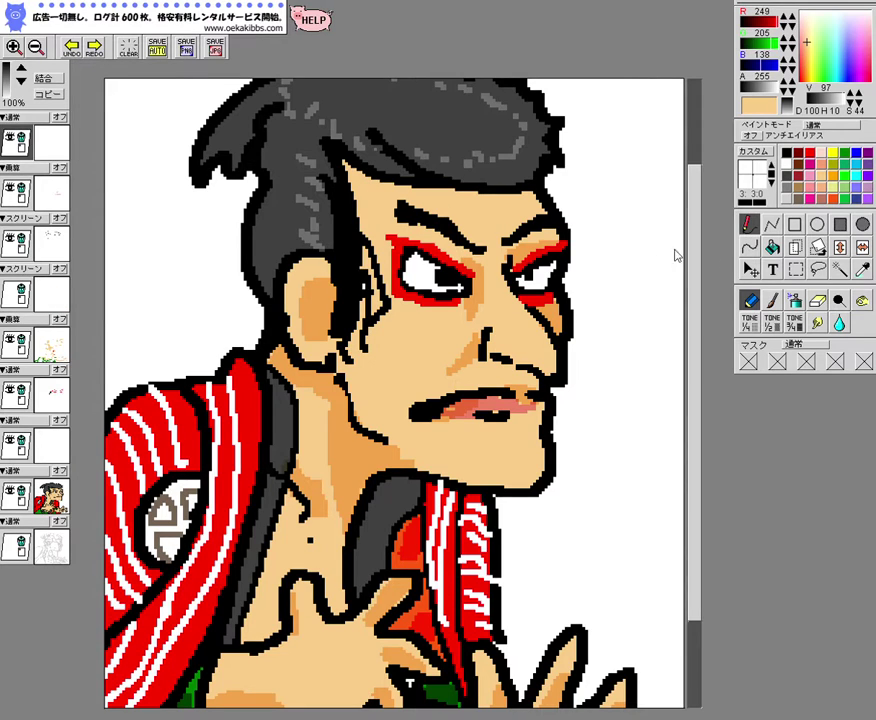
pyautogui.click(786, 156)
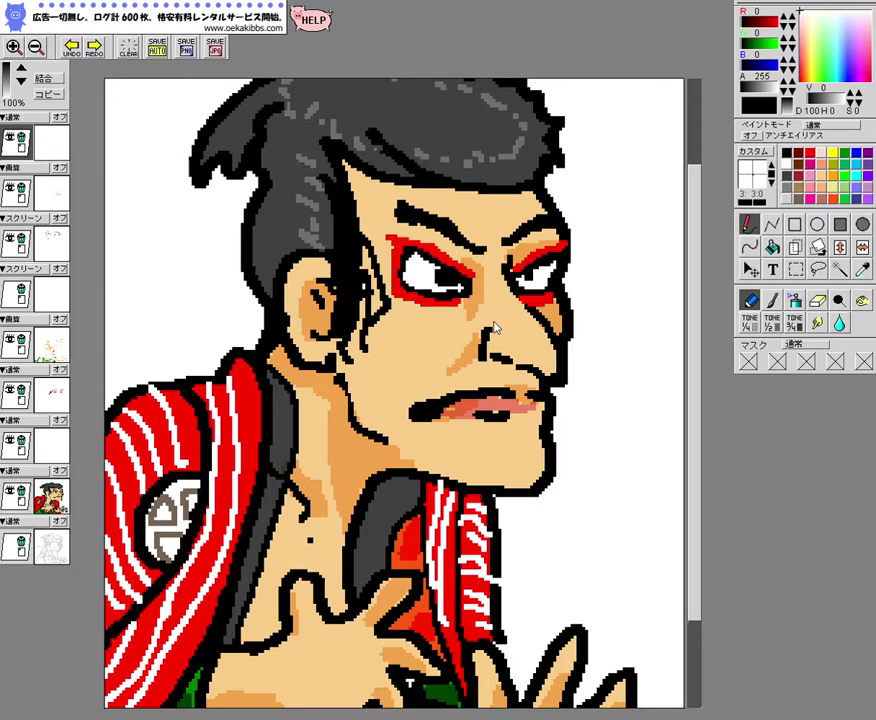
pyautogui.click(30, 52)
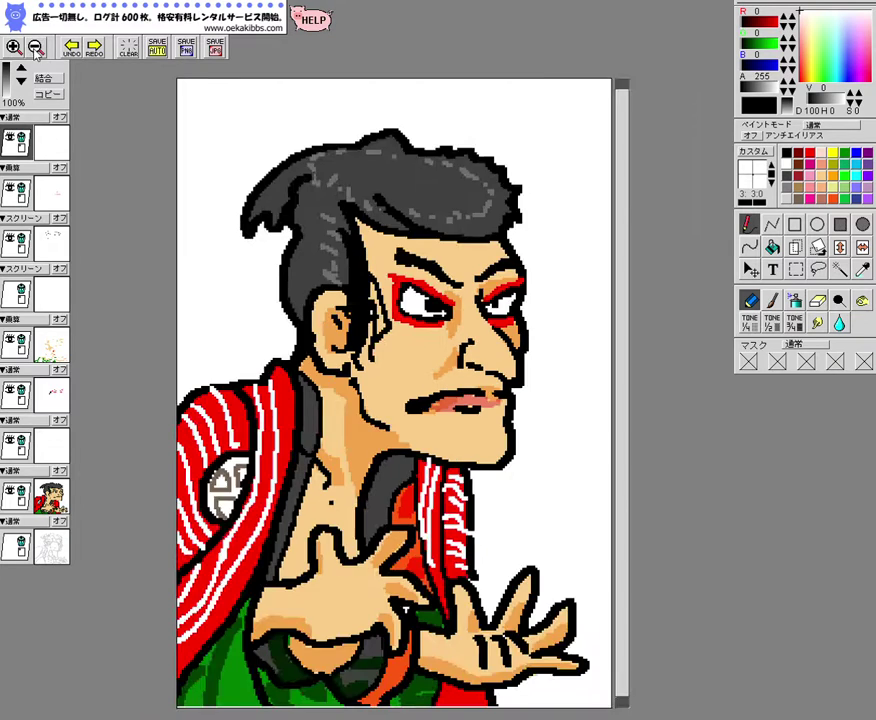
pyautogui.click(30, 52)
pyautogui.click(30, 52)
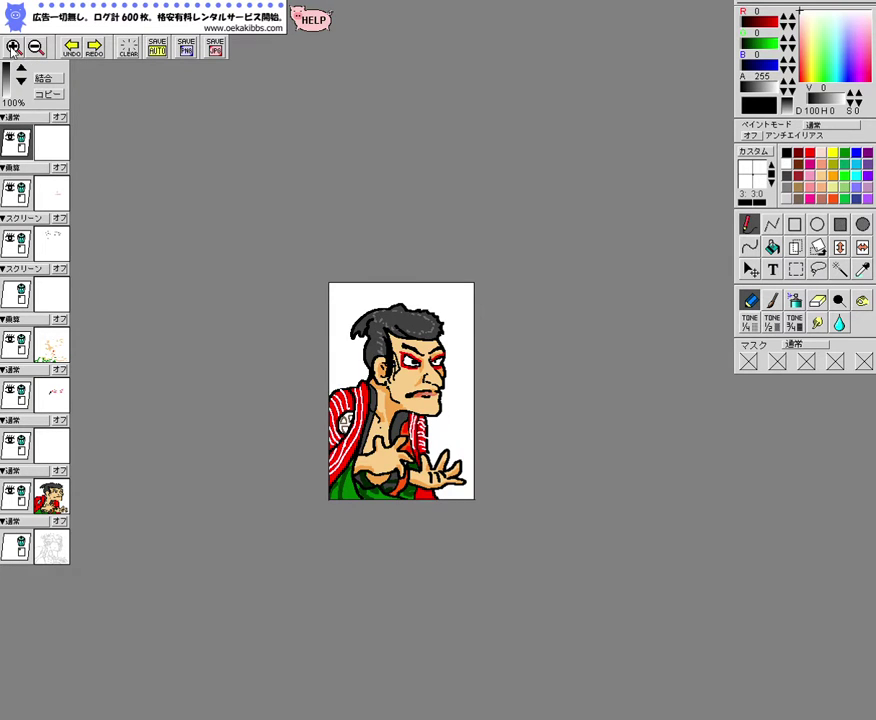
# Draw short black crease lines on the near hand and across the palm of the far hand
pyautogui.click(14, 47)
pyautogui.click(14, 47)
pyautogui.click(14, 47)
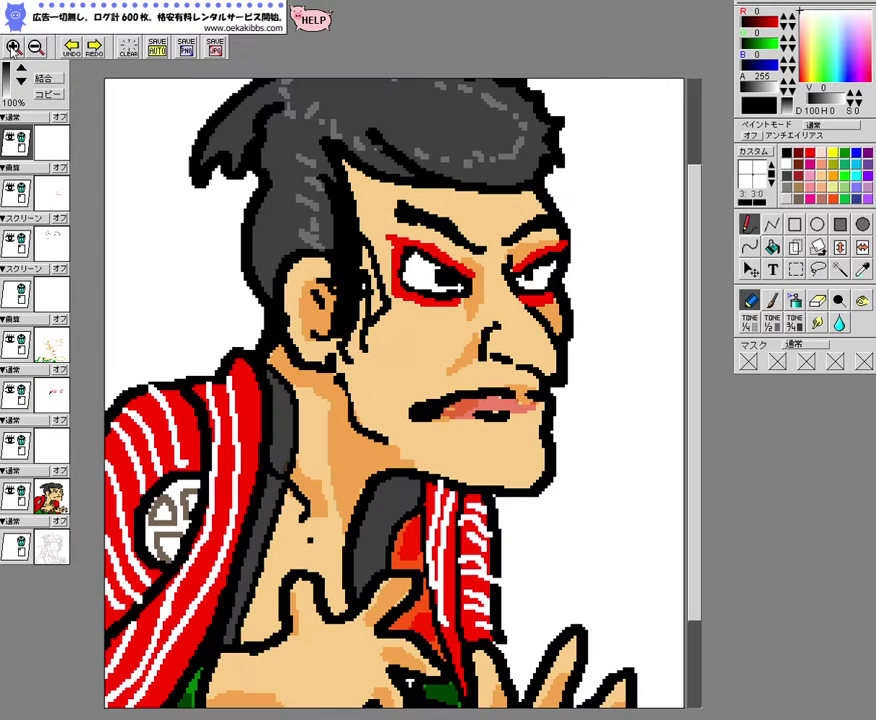
pyautogui.moveTo(690, 286); pyautogui.dragTo(692, 380)
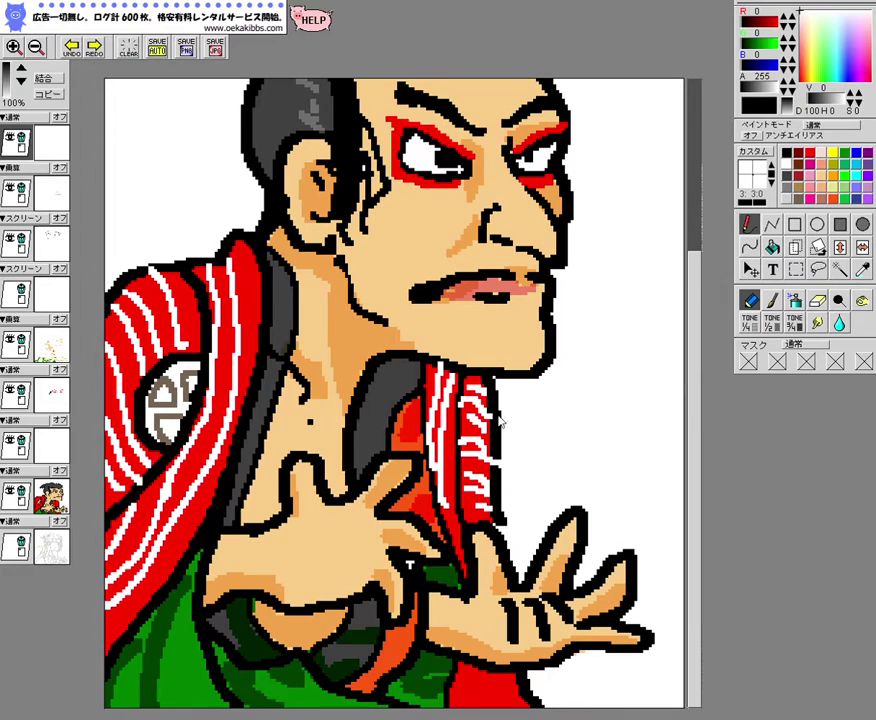
pyautogui.moveTo(332, 511)
pyautogui.mouseDown()
pyautogui.moveTo(331, 526)
pyautogui.moveTo(346, 539)
pyautogui.mouseUp()
pyautogui.moveTo(507, 627)
pyautogui.mouseDown()
pyautogui.moveTo(502, 638)
pyautogui.moveTo(537, 630)
pyautogui.mouseUp()
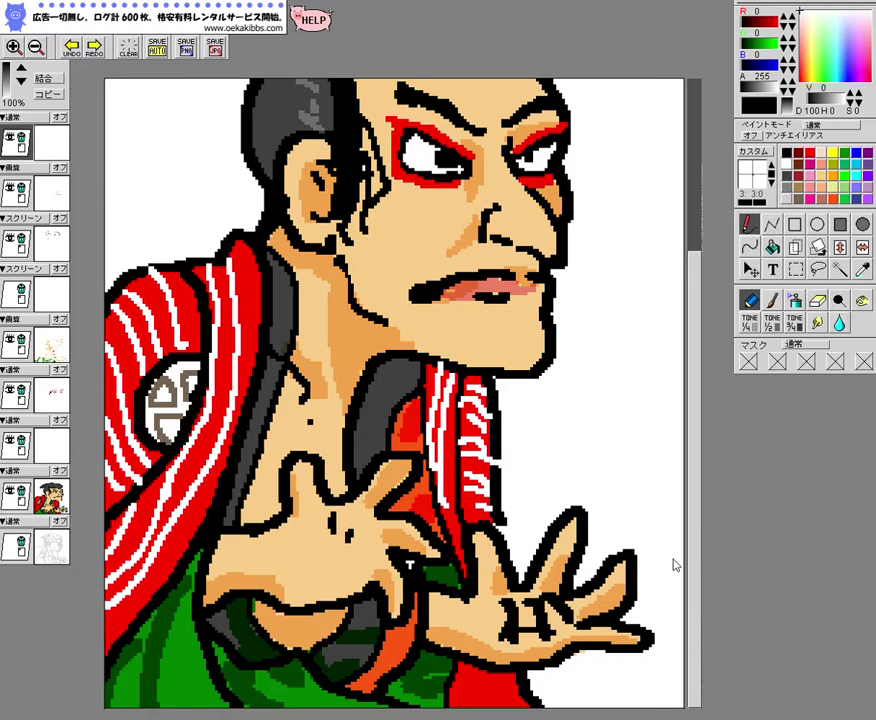
pyautogui.moveTo(690, 339); pyautogui.dragTo(637, 287)
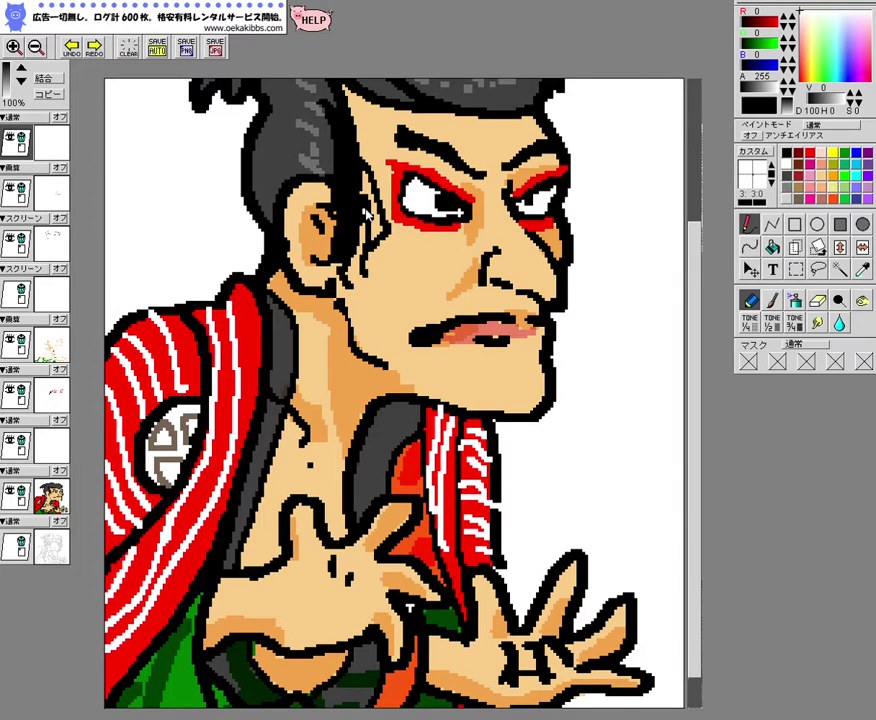
pyautogui.moveTo(688, 317); pyautogui.dragTo(643, 239)
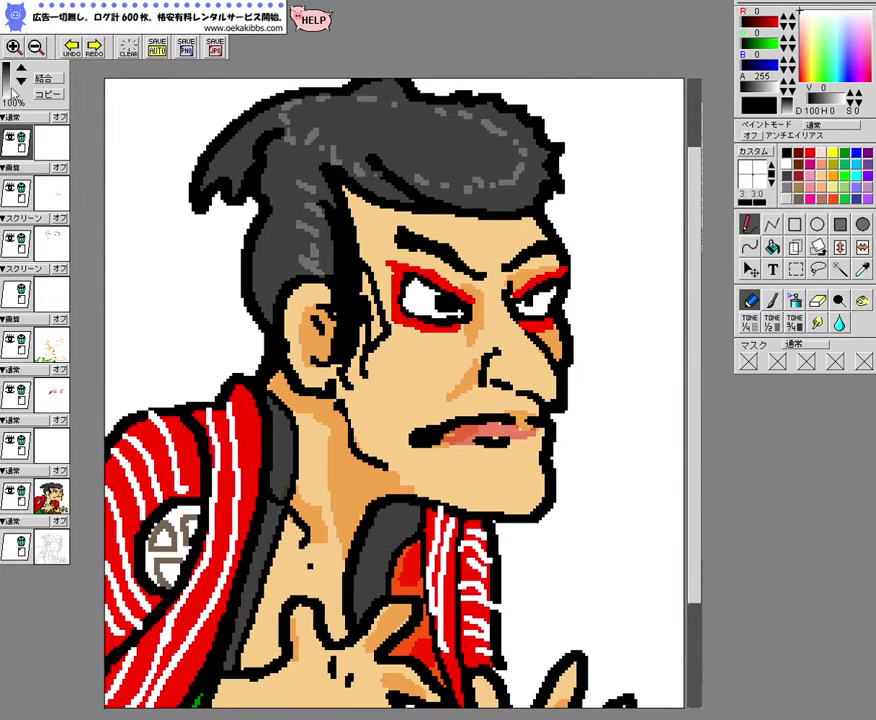
pyautogui.click(34, 48)
pyautogui.click(35, 48)
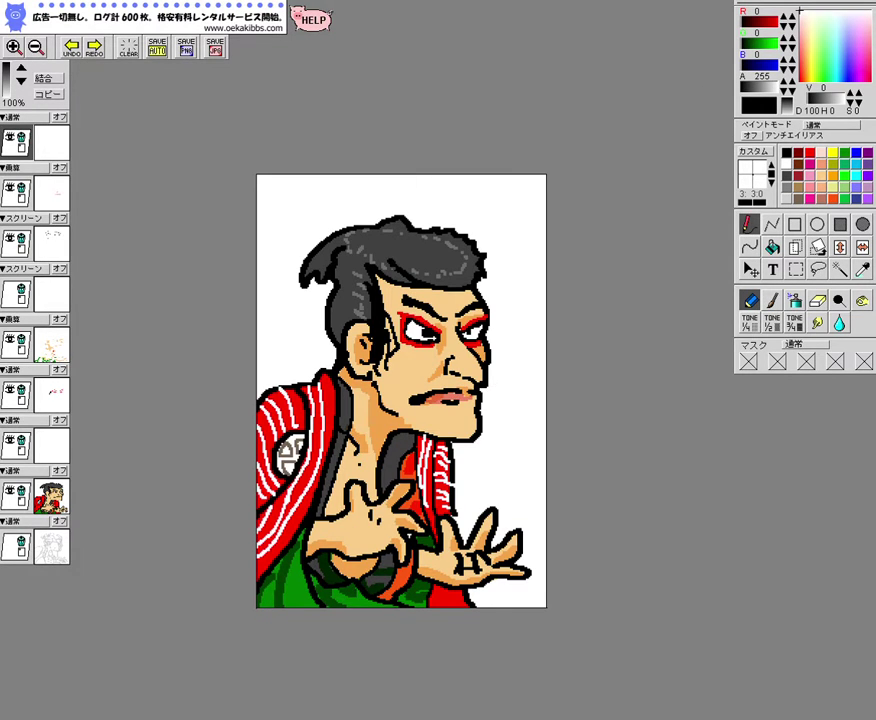
pyautogui.click(14, 47)
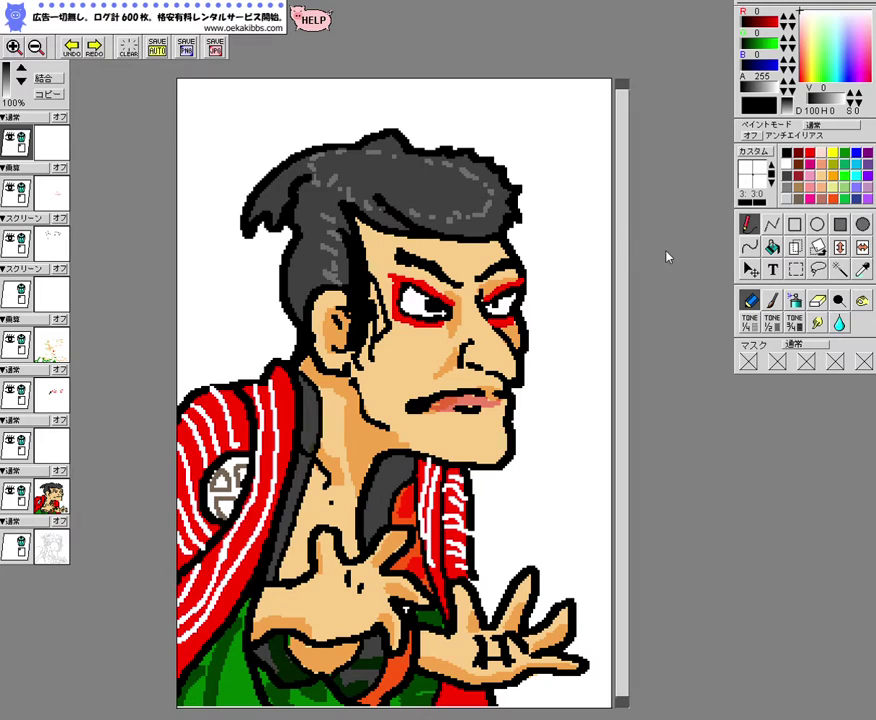
pyautogui.moveTo(622, 269); pyautogui.dragTo(624, 316)
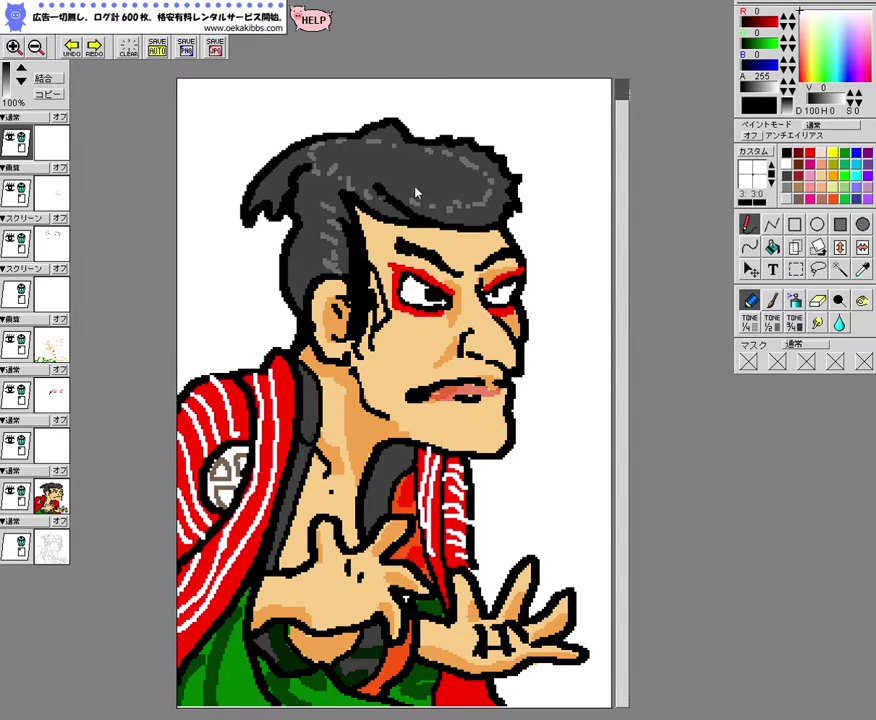
pyautogui.click(35, 47)
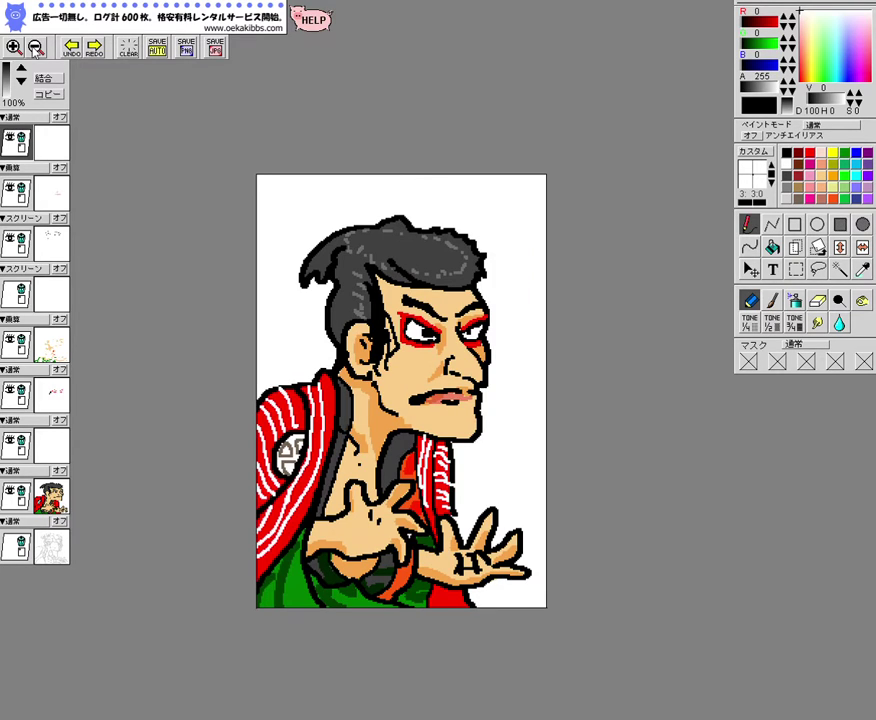